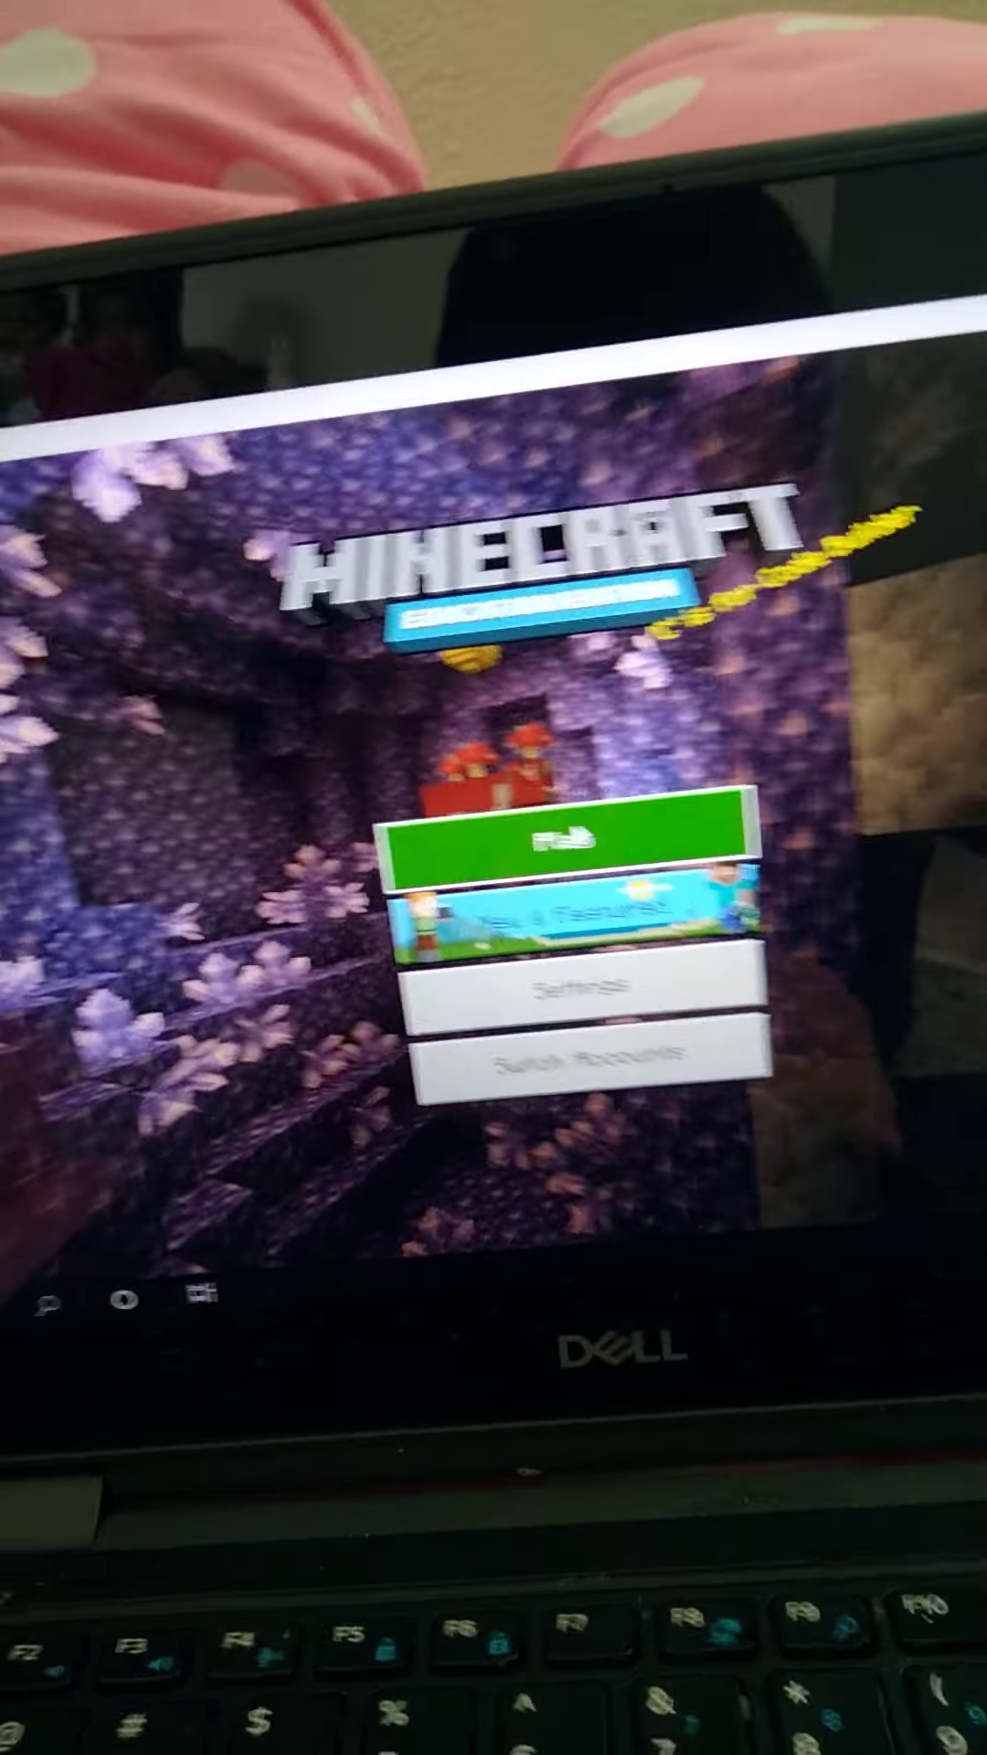
# Check the list of saved worlds, then return to the play options
pyautogui.click(570, 840)
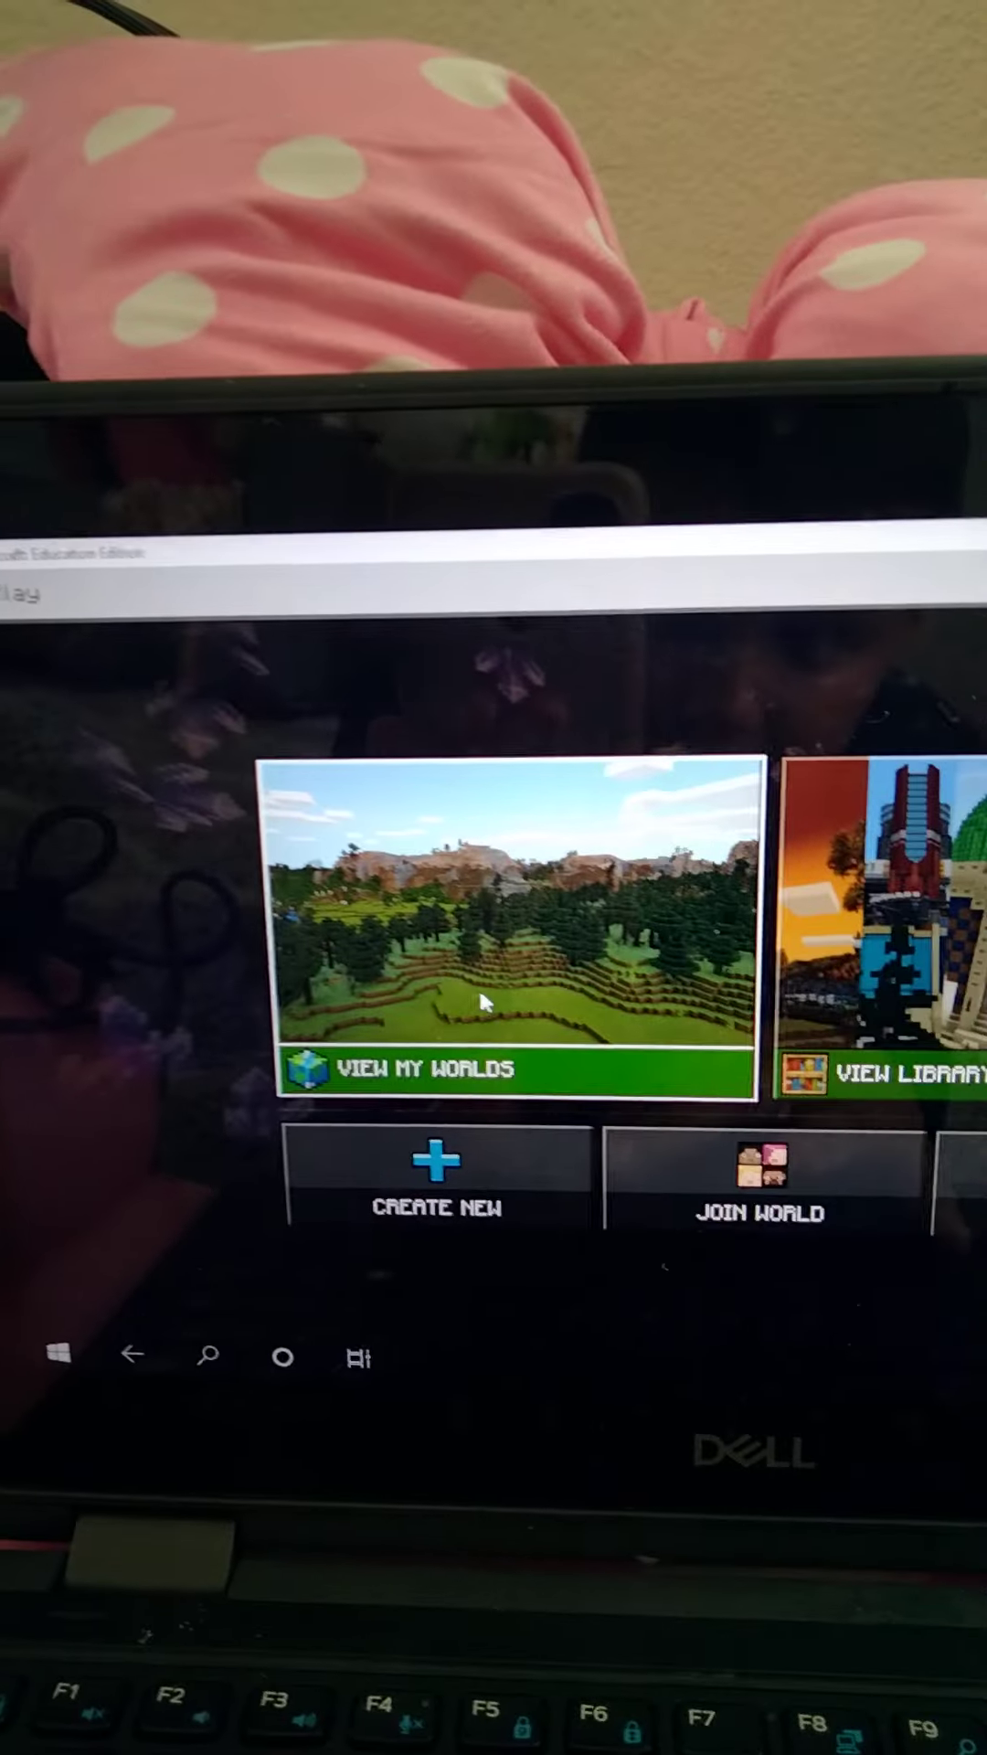
pyautogui.click(482, 1002)
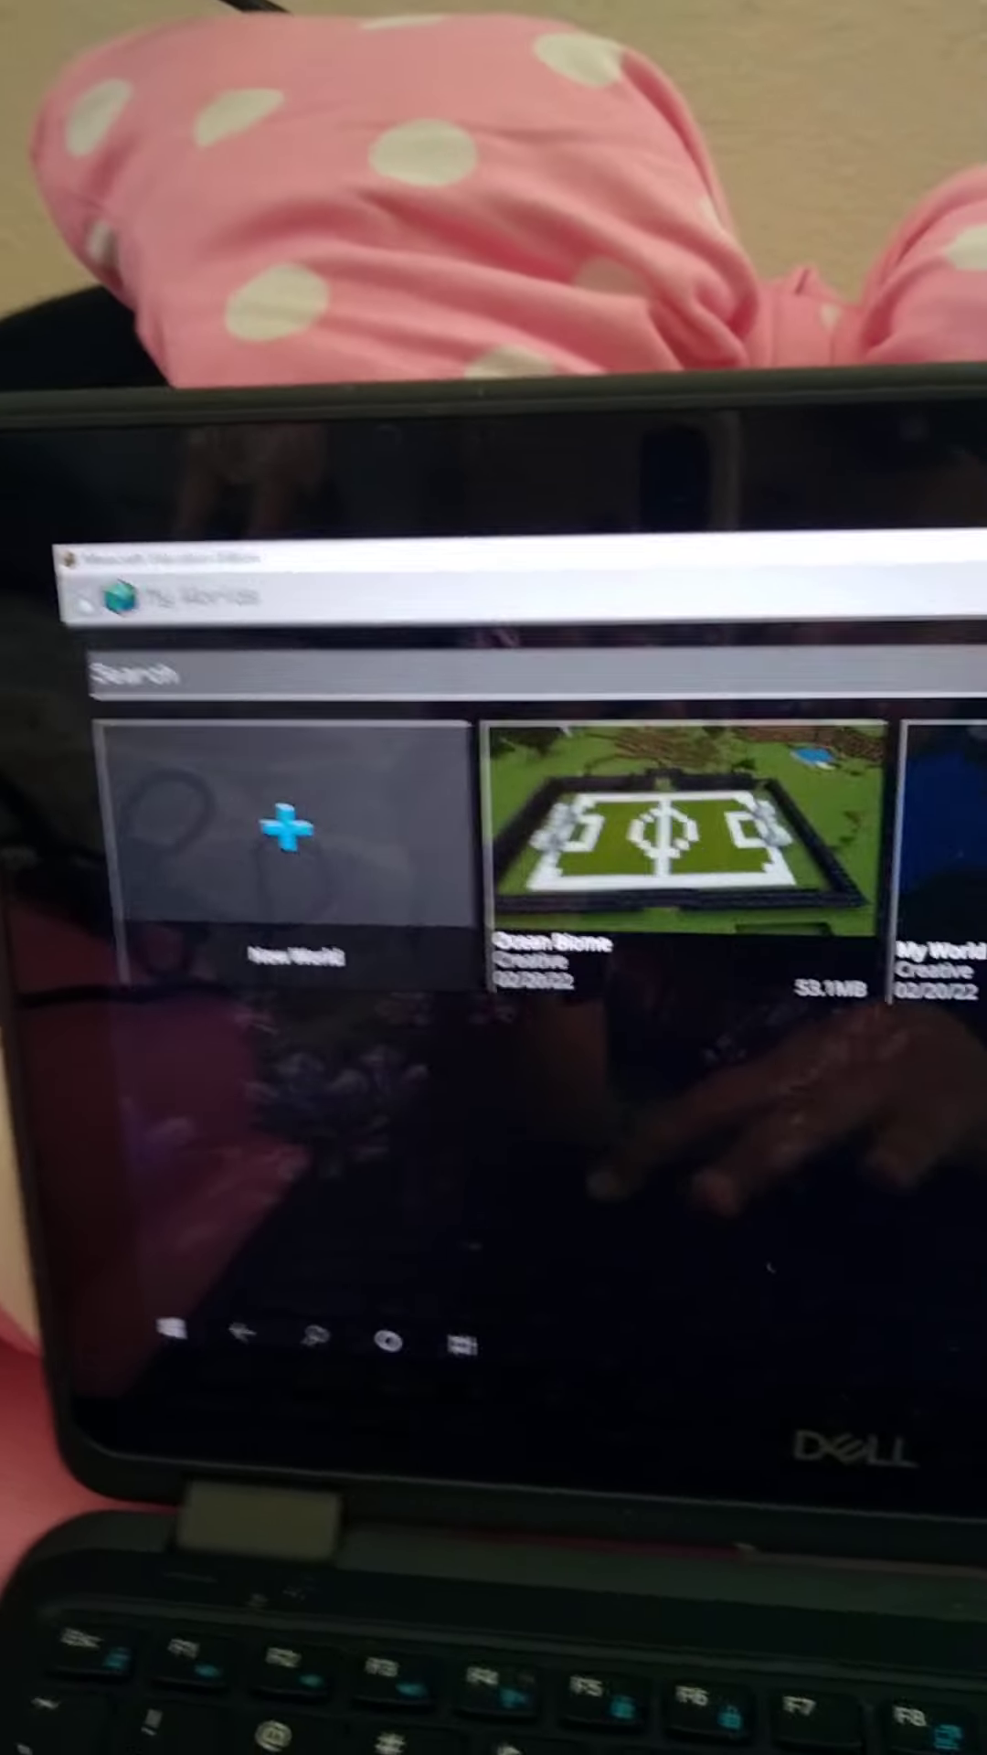
pyautogui.press('Escape')
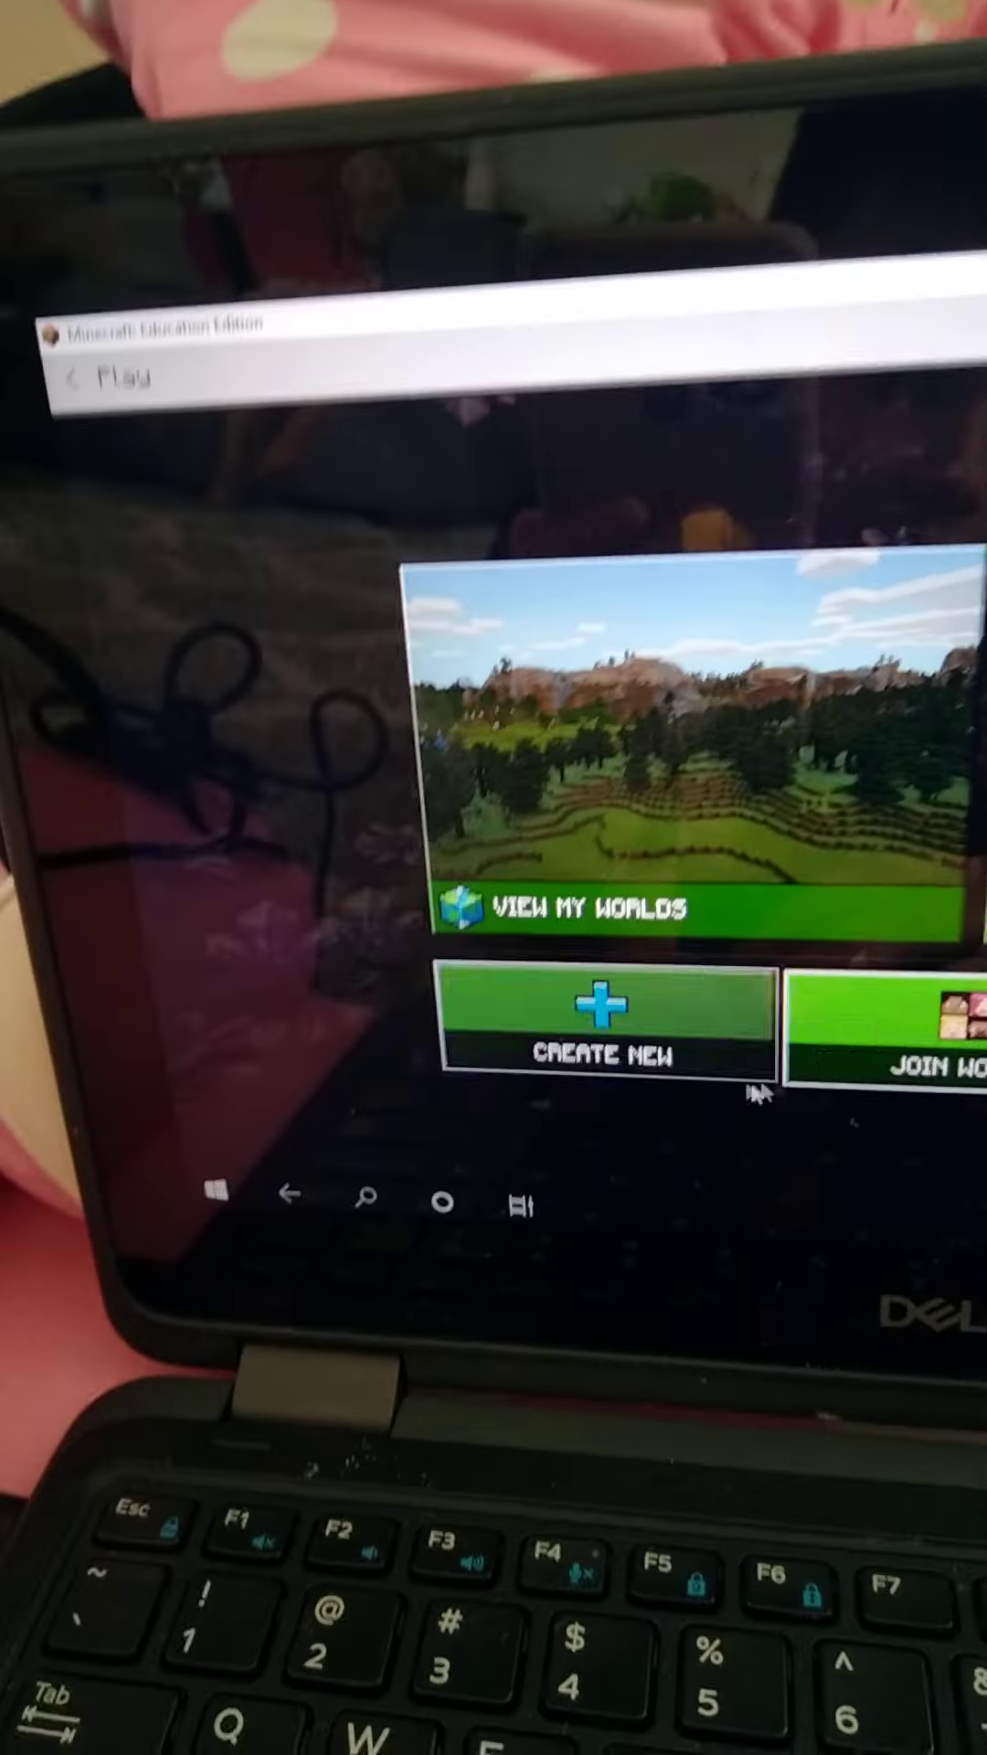
# Create a new world with Normal difficulty and start playing it
pyautogui.click(609, 1049)
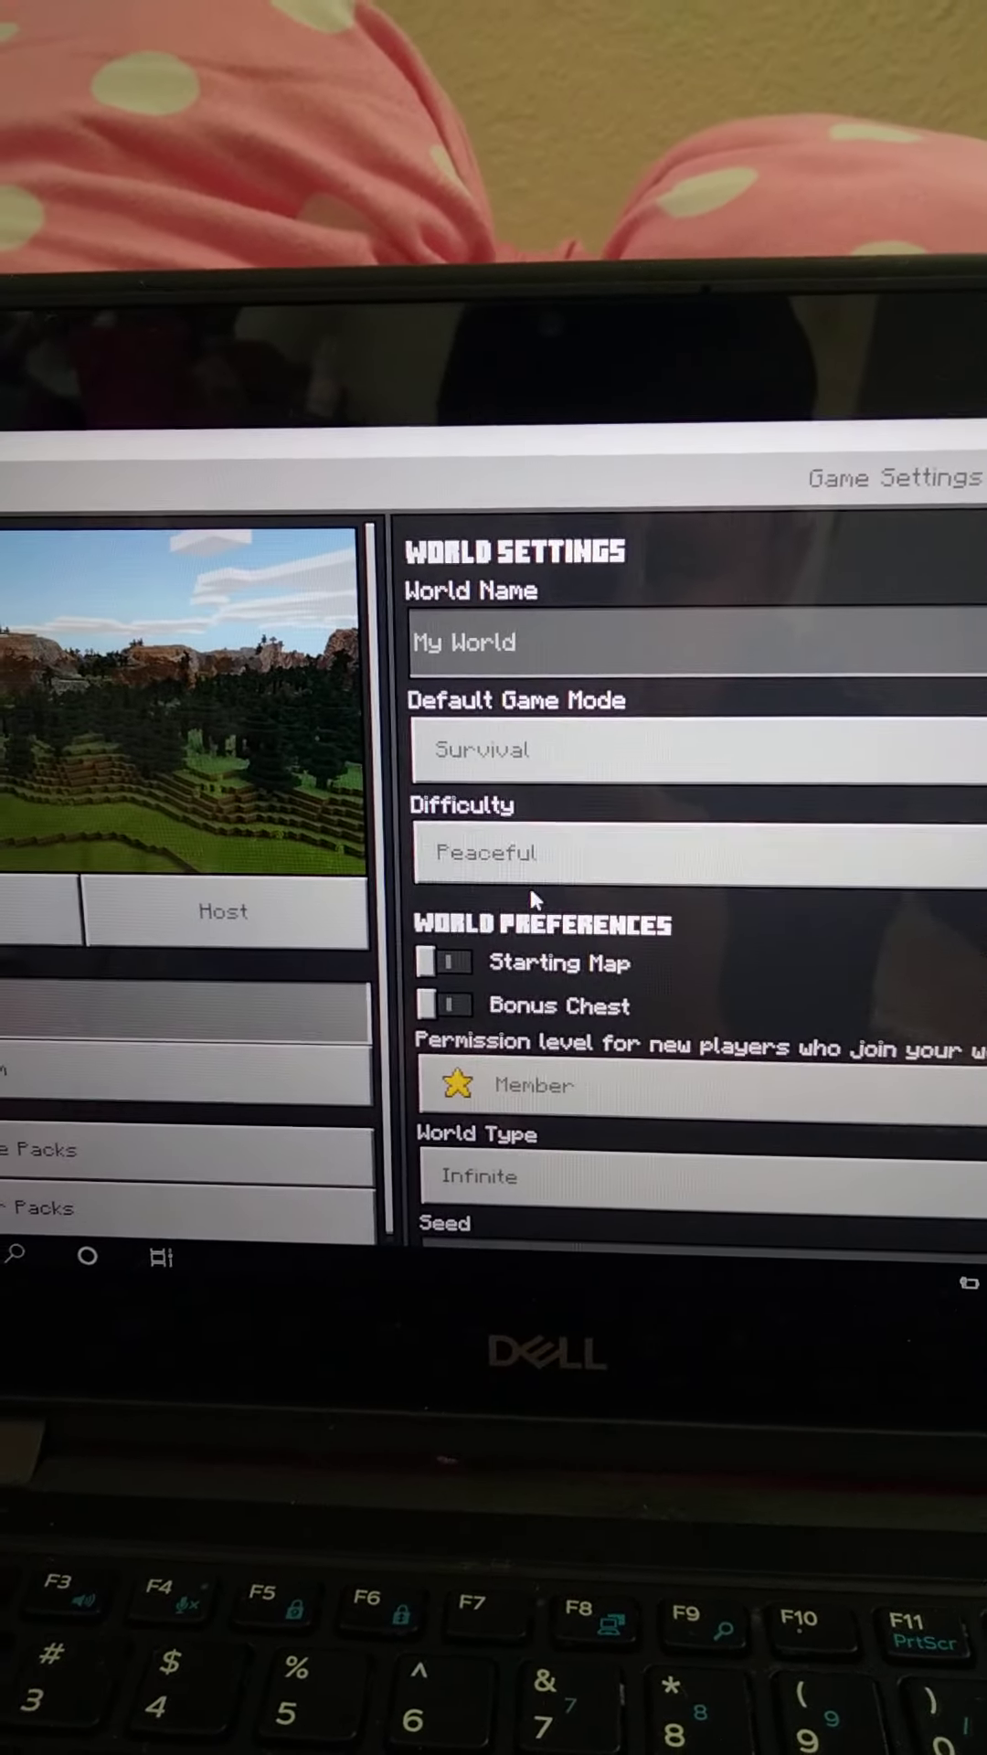
pyautogui.click(549, 853)
pyautogui.click(505, 887)
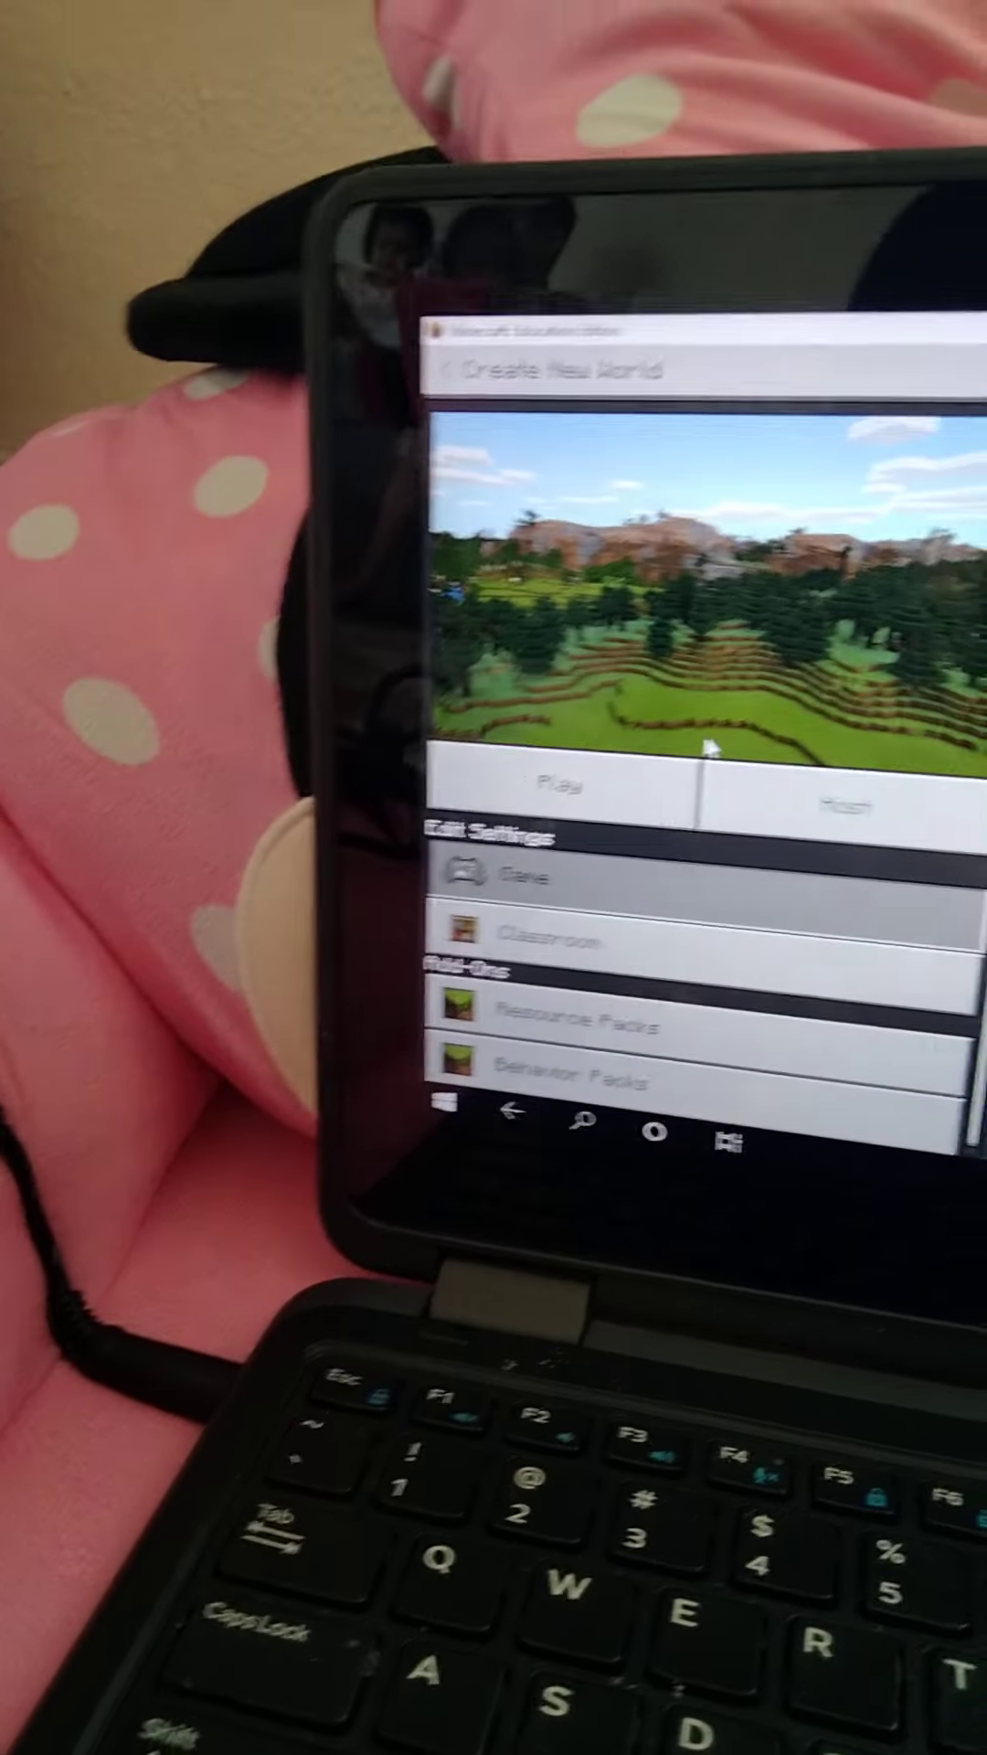
pyautogui.click(562, 788)
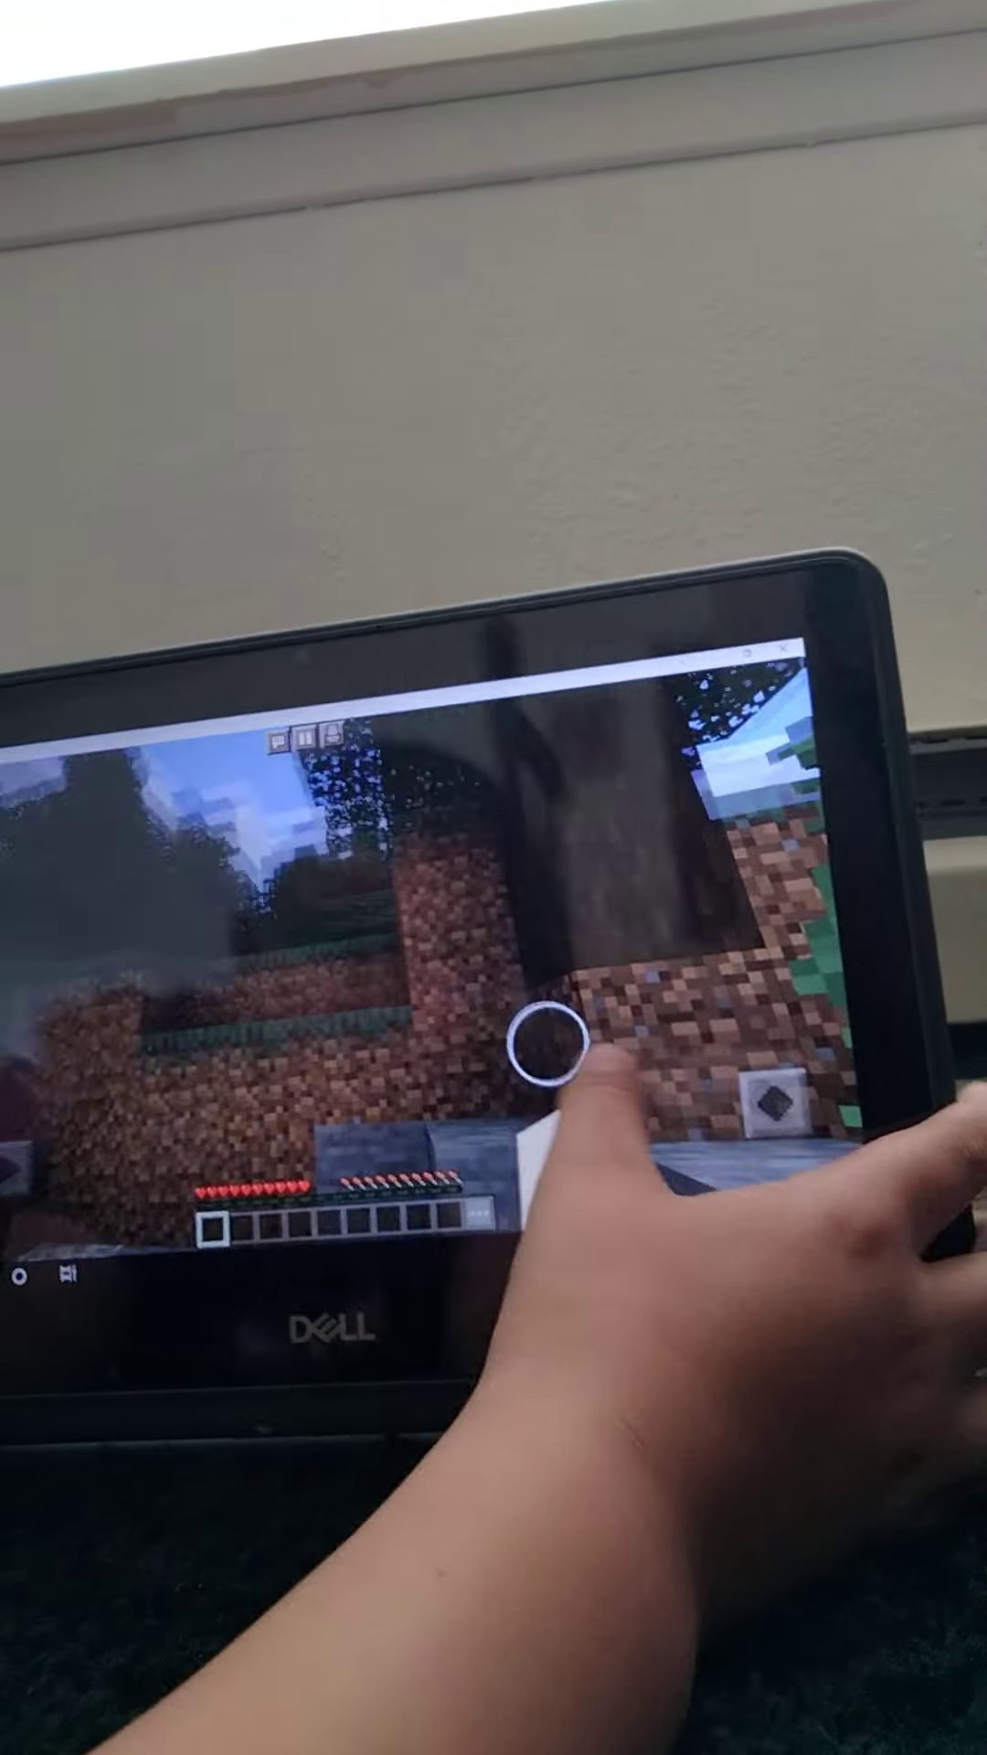
# Look down at the grass ahead while heading to a tree for 21 logs
pyautogui.moveTo(548, 1045); pyautogui.dragTo(745, 1097)
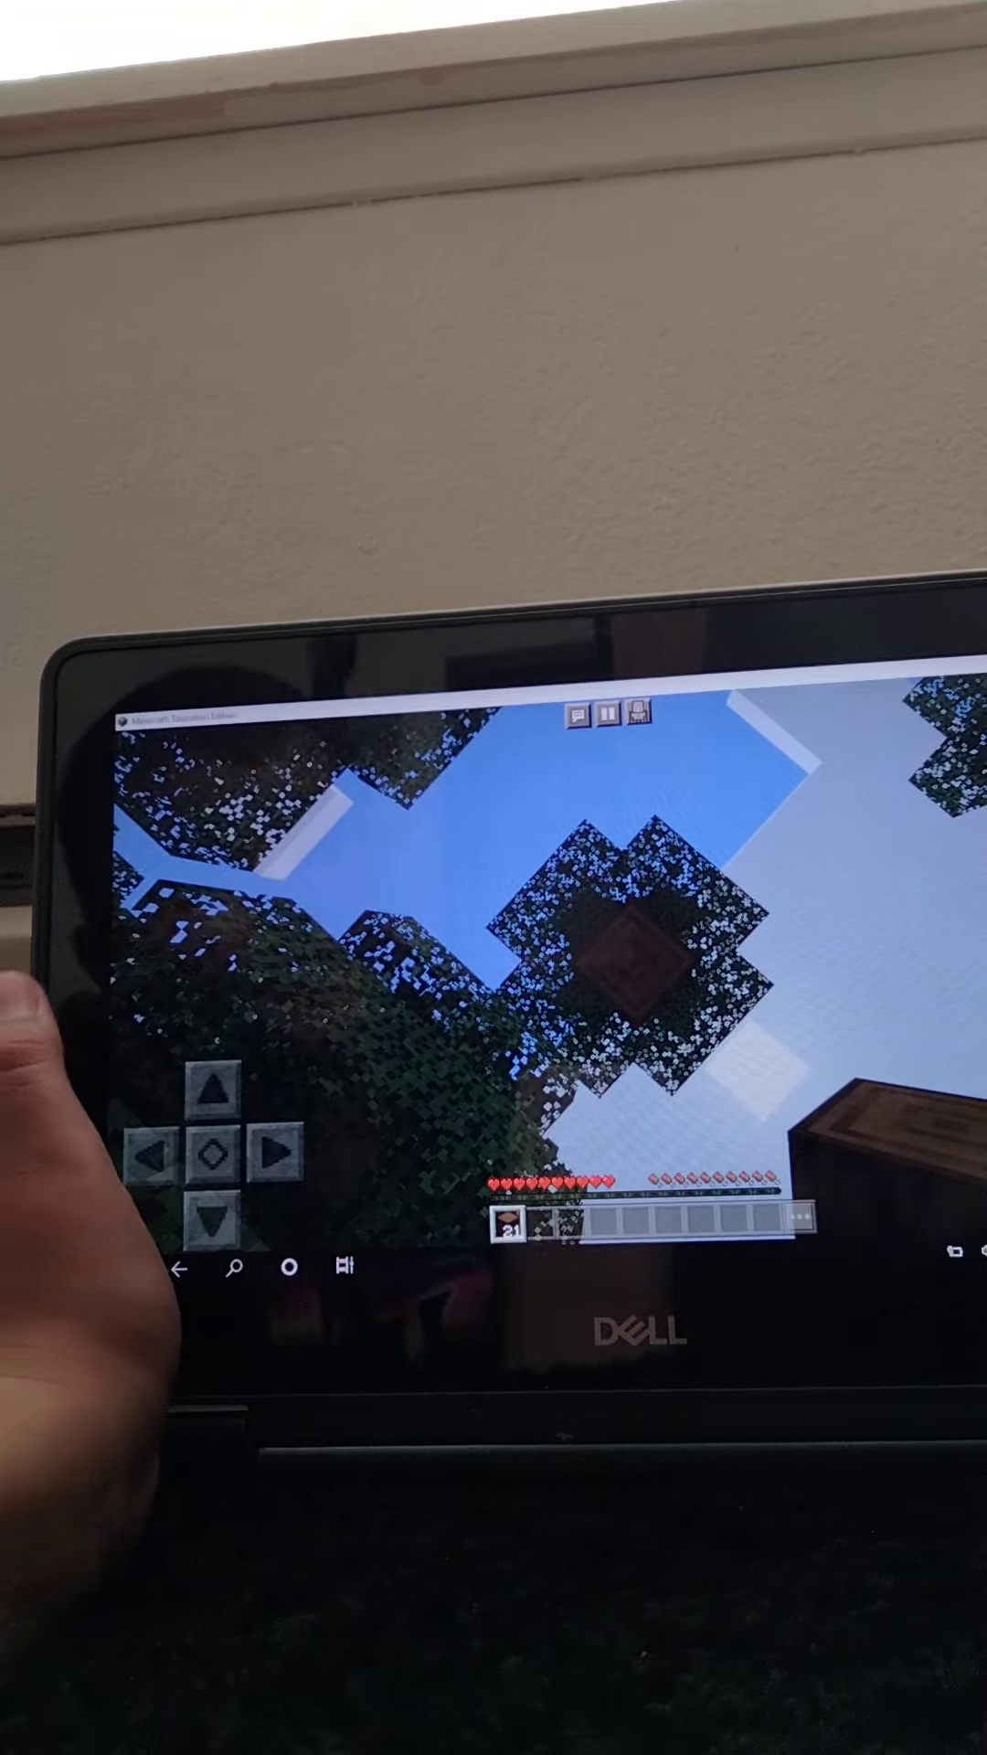
# Attack the sheep repeatedly until it drops its wool and mutton
pyautogui.click(891, 1104)
pyautogui.moveTo(891, 1103); pyautogui.dragTo(922, 1114)
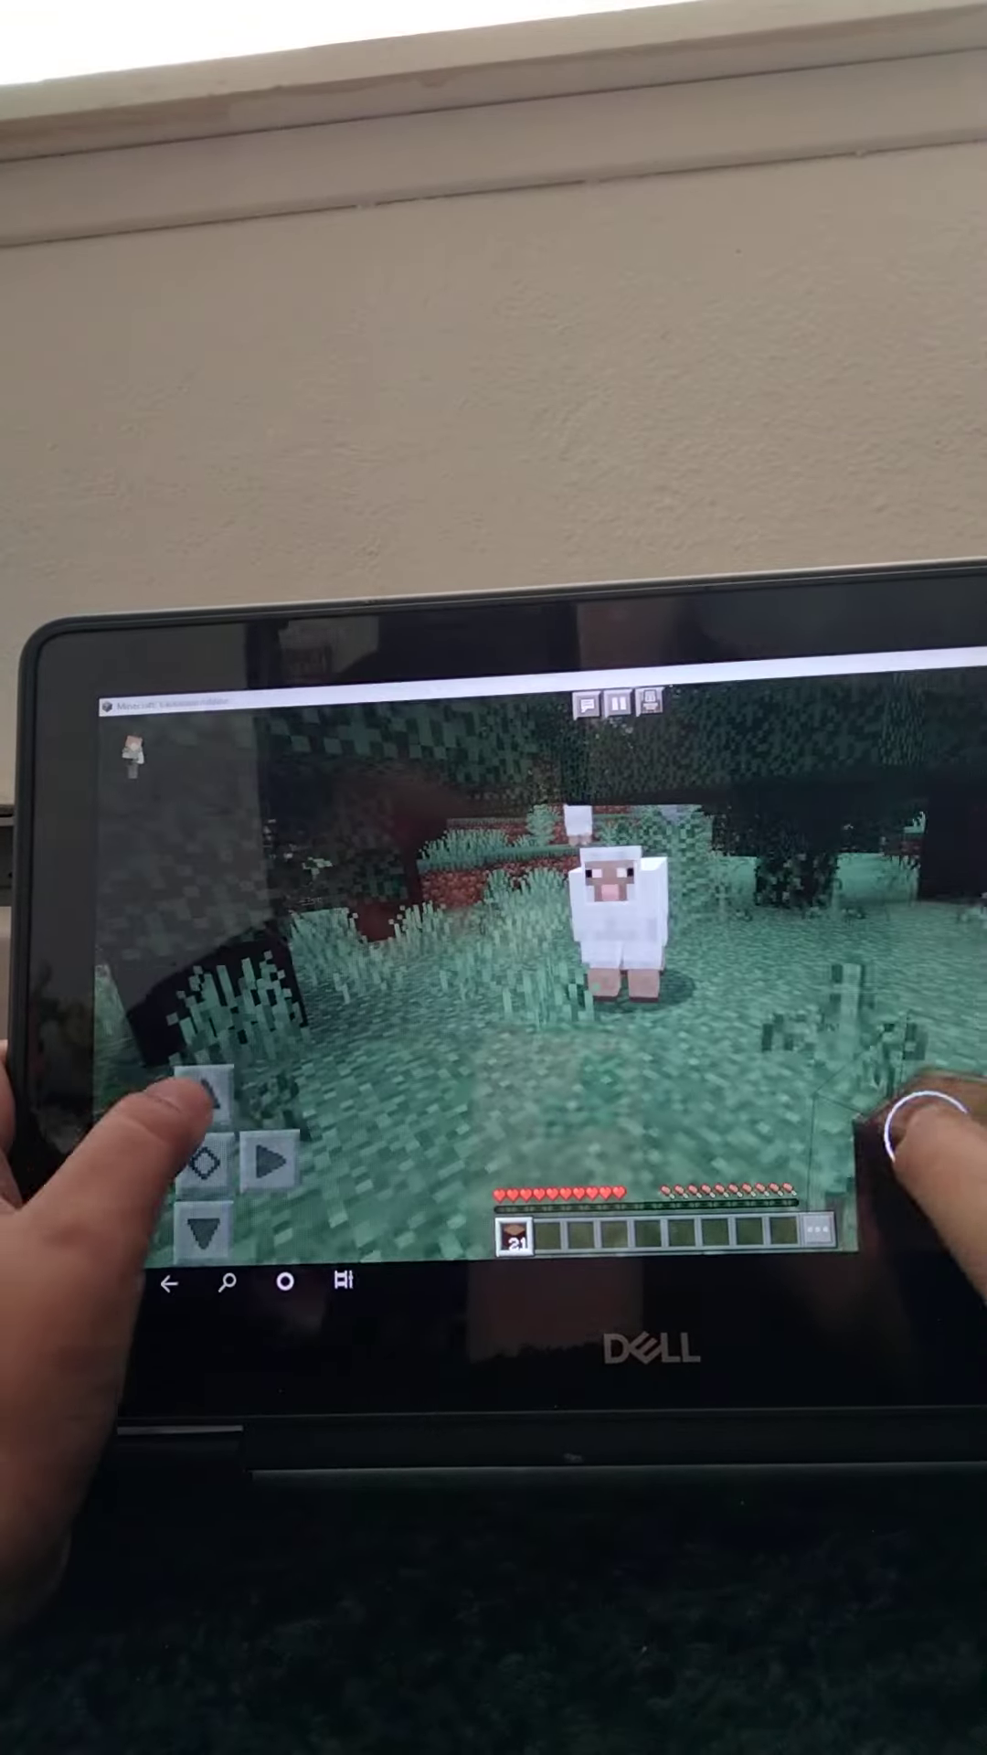
pyautogui.click(706, 946)
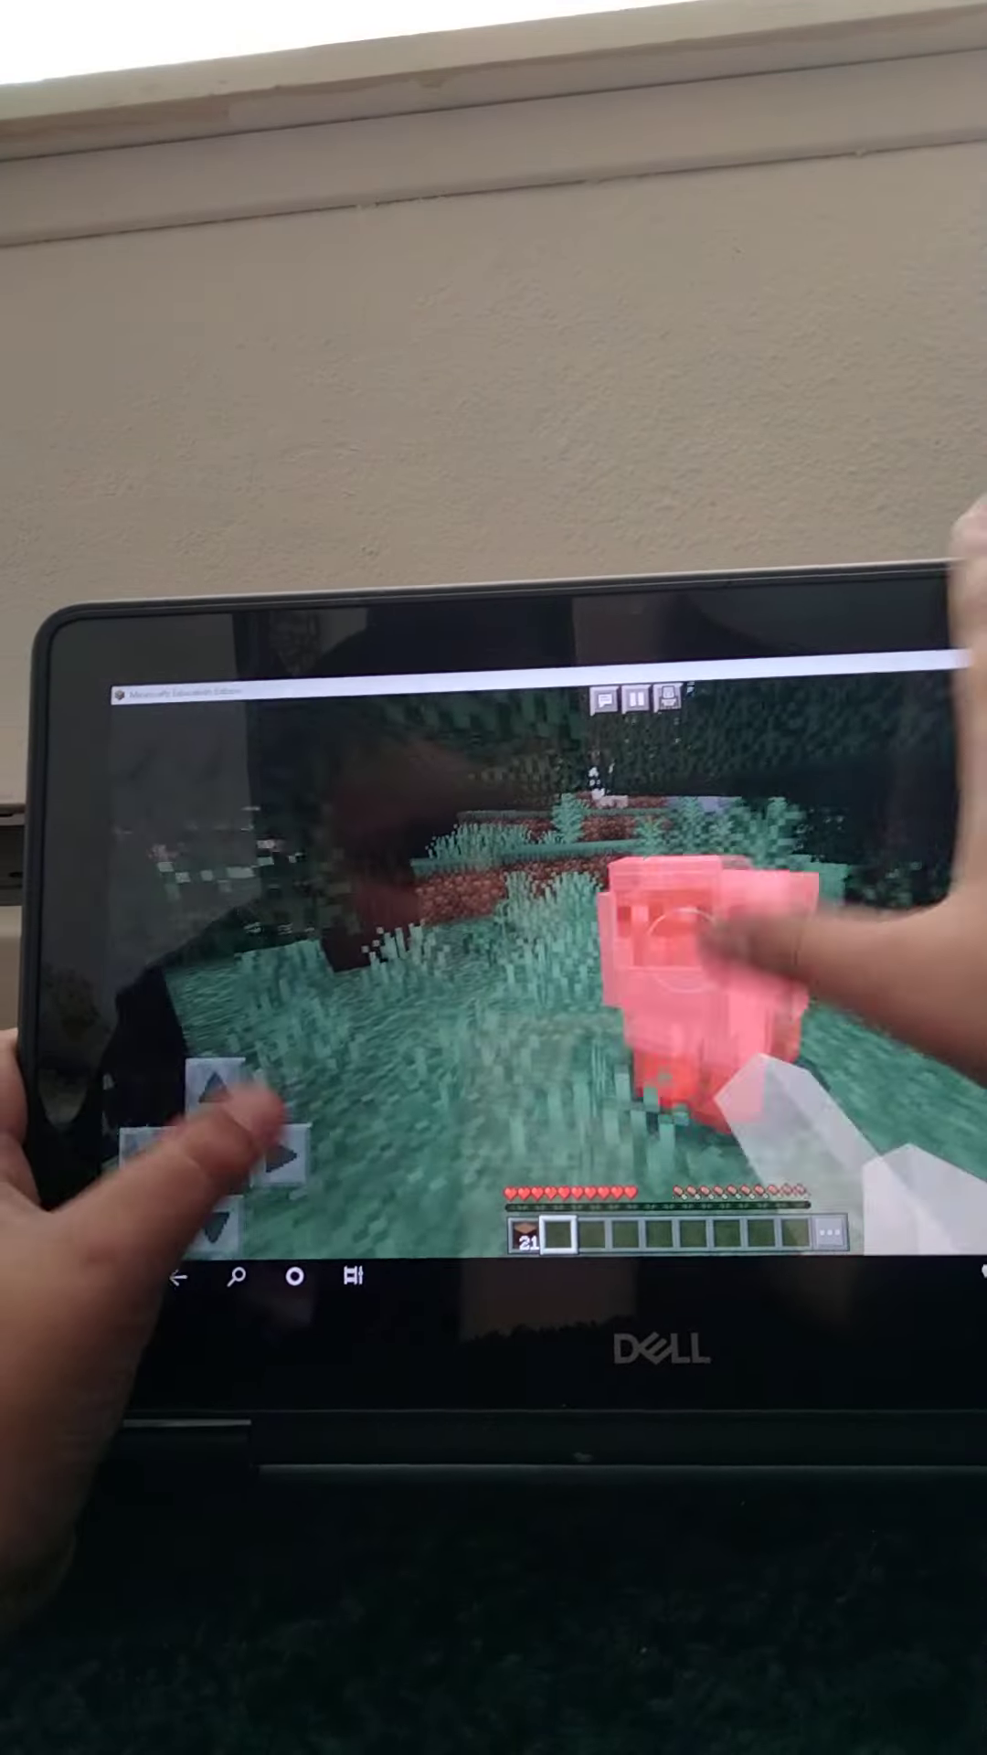
pyautogui.click(583, 973)
pyautogui.click(473, 926)
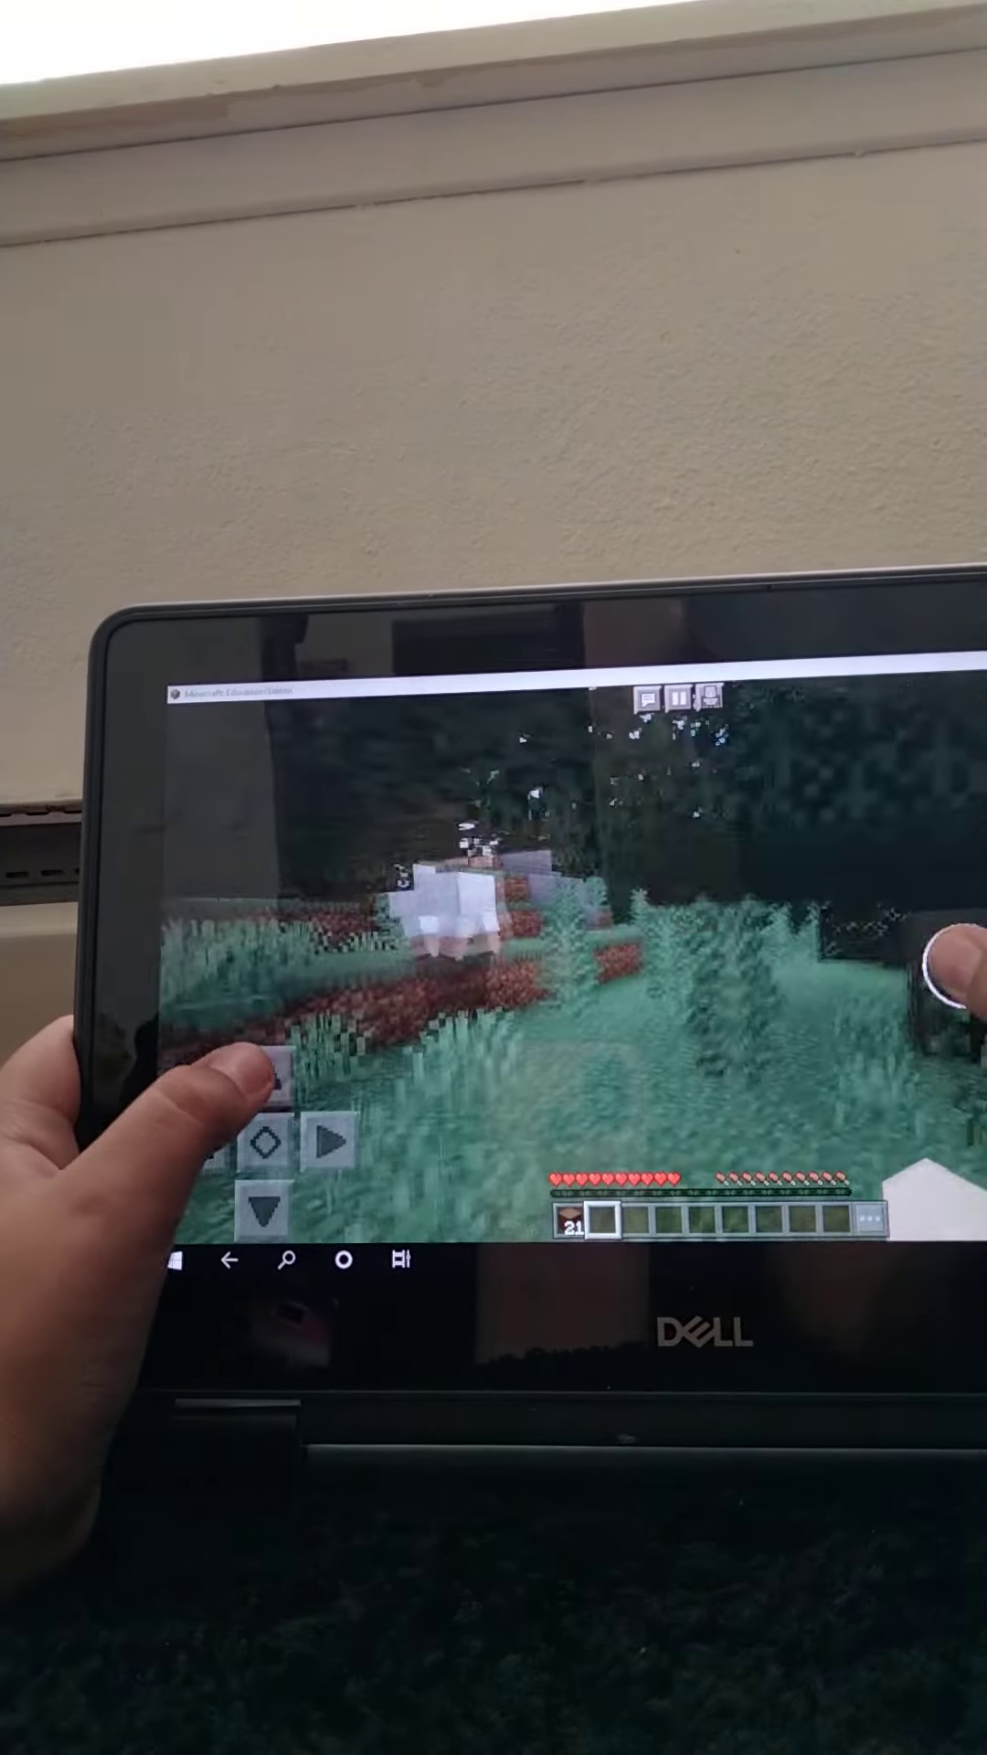
pyautogui.click(608, 914)
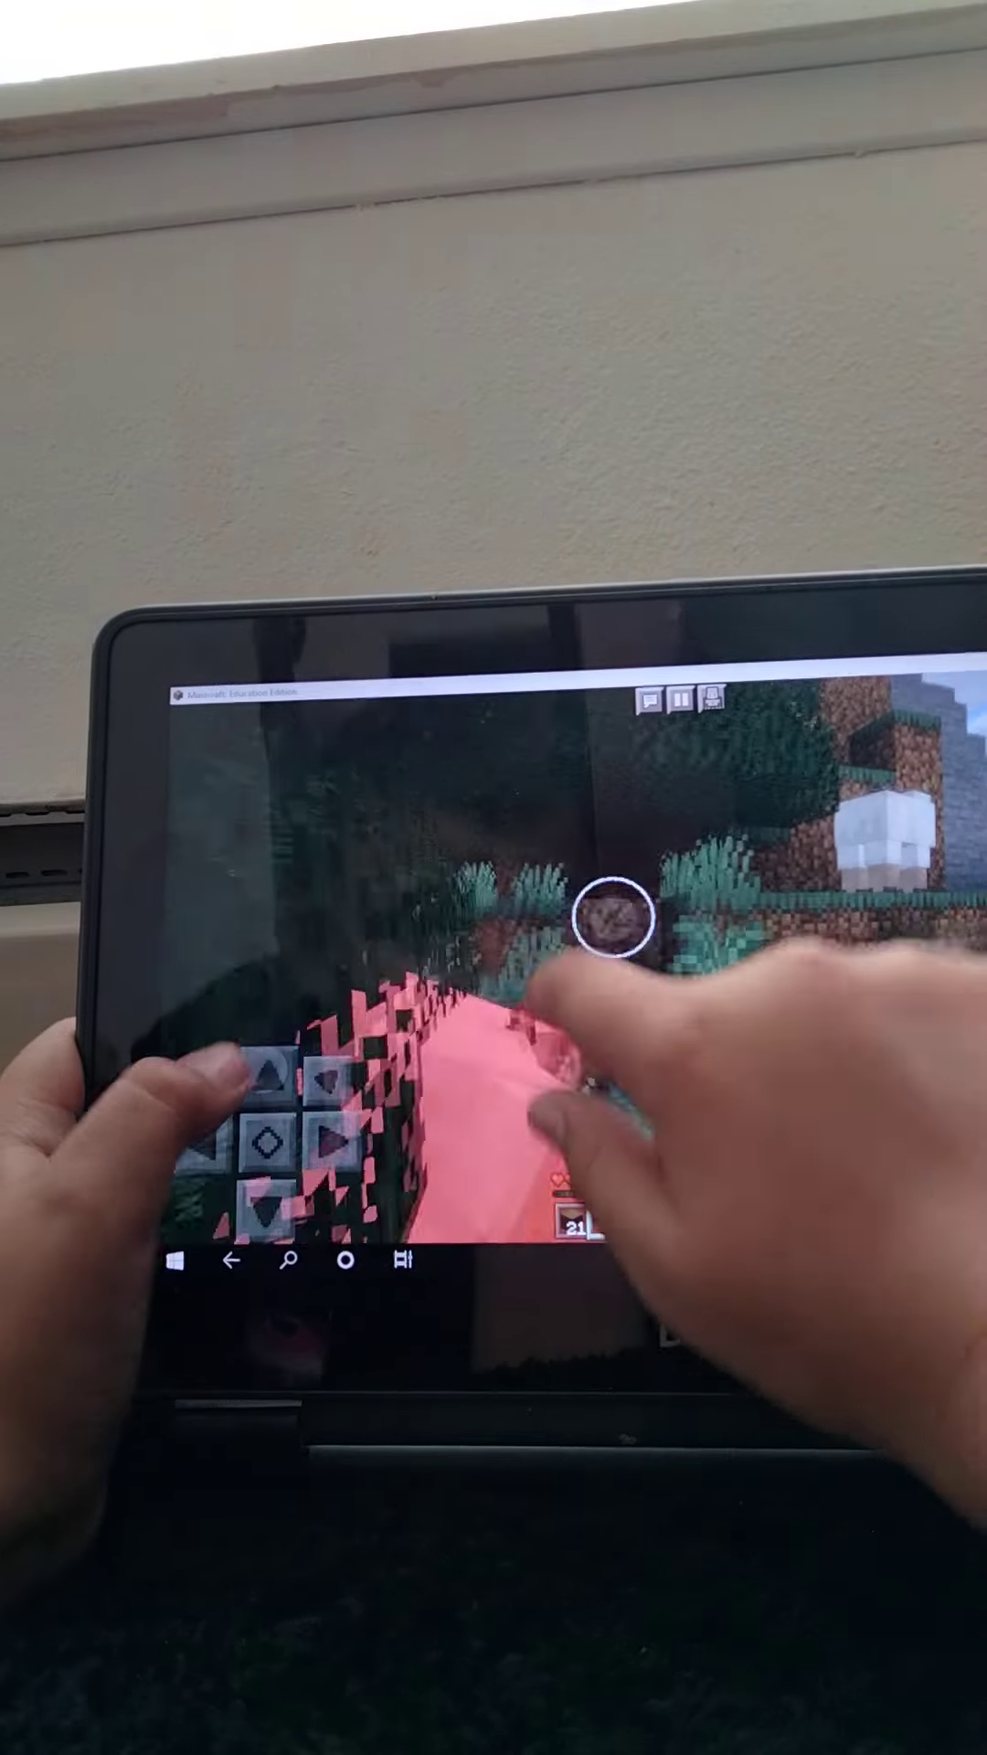
pyautogui.moveTo(769, 932)
pyautogui.mouseDown()
pyautogui.moveTo(926, 920)
pyautogui.moveTo(760, 1049)
pyautogui.moveTo(803, 1113)
pyautogui.mouseUp()
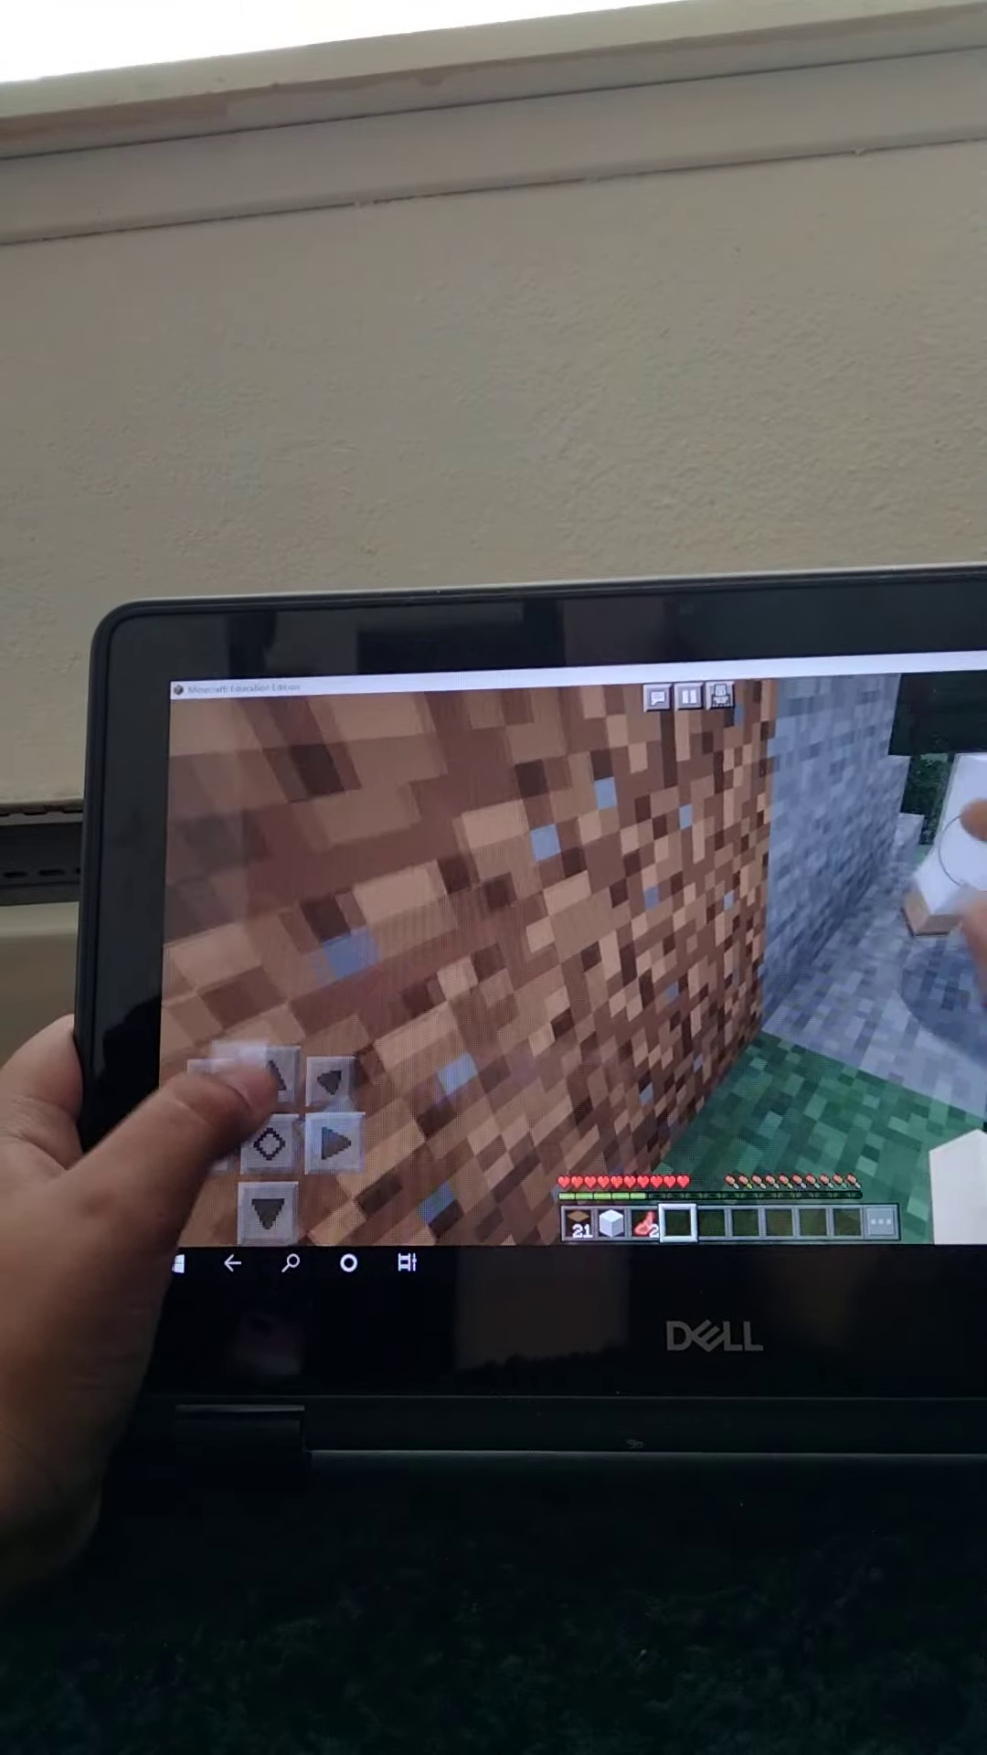
pyautogui.moveTo(967, 891)
pyautogui.mouseDown()
pyautogui.moveTo(960, 947)
pyautogui.moveTo(959, 842)
pyautogui.moveTo(966, 959)
pyautogui.moveTo(767, 961)
pyautogui.mouseUp()
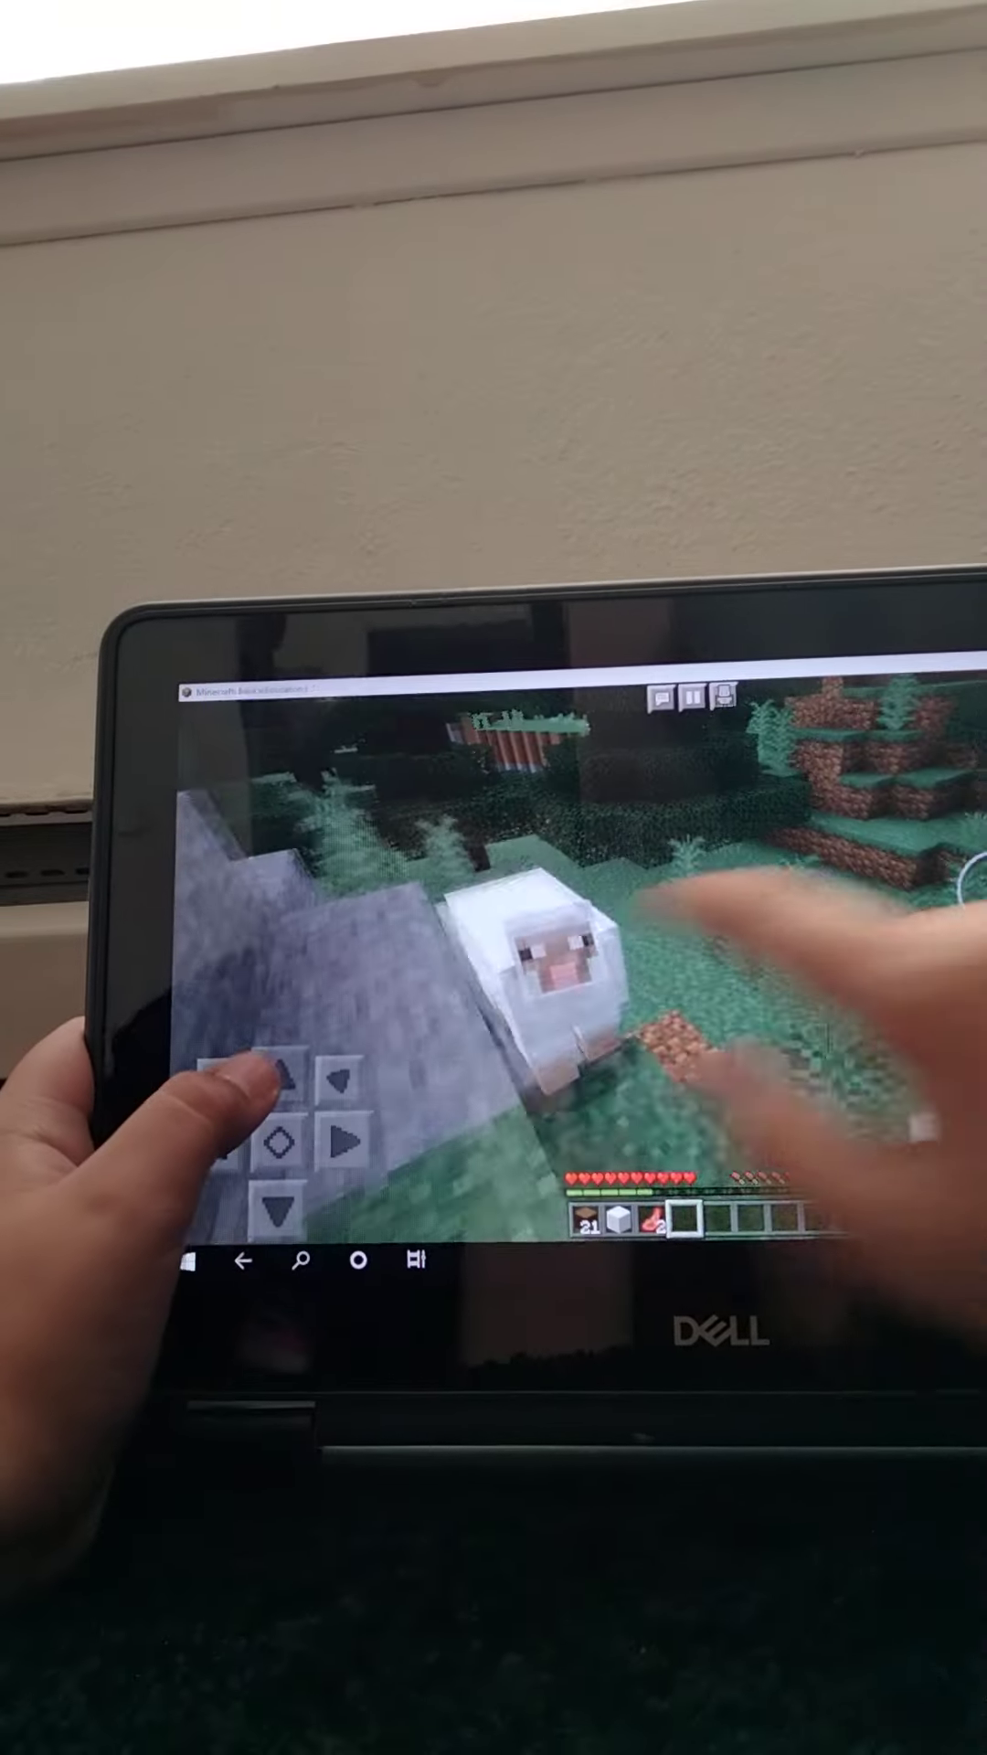
pyautogui.click(646, 932)
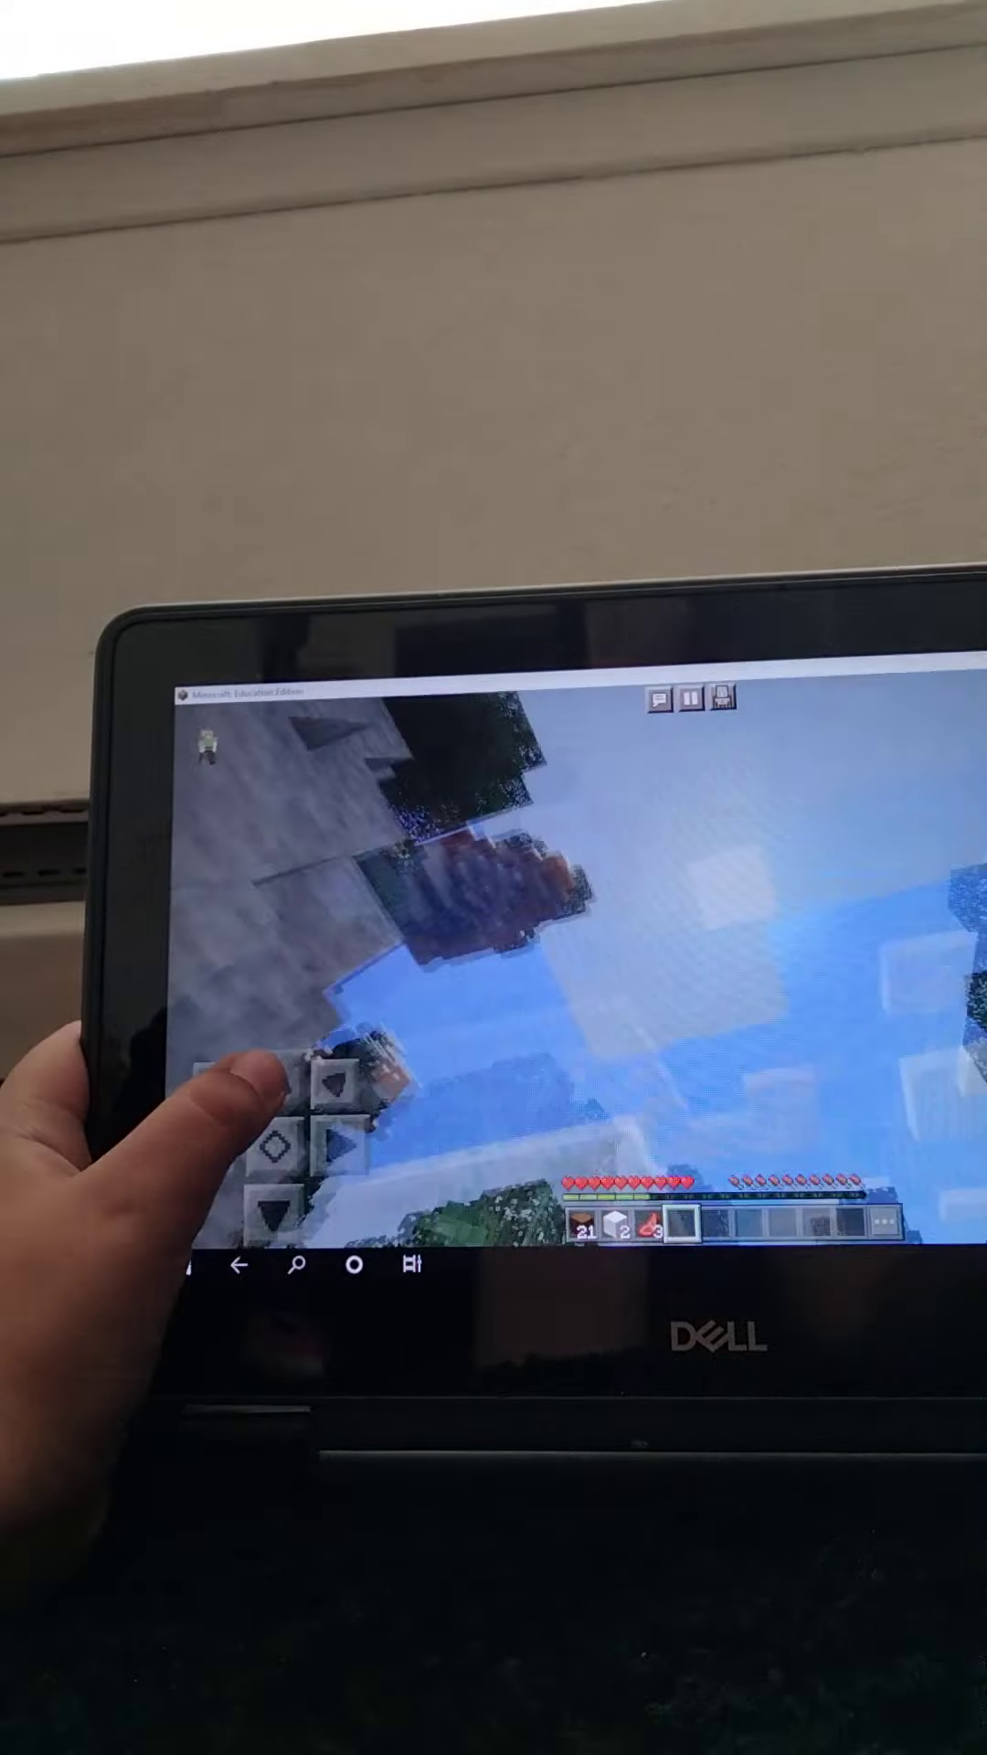
# Turn back to the forest and walk toward a nearby tree trunk
pyautogui.moveTo(960, 1070); pyautogui.dragTo(961, 1179)
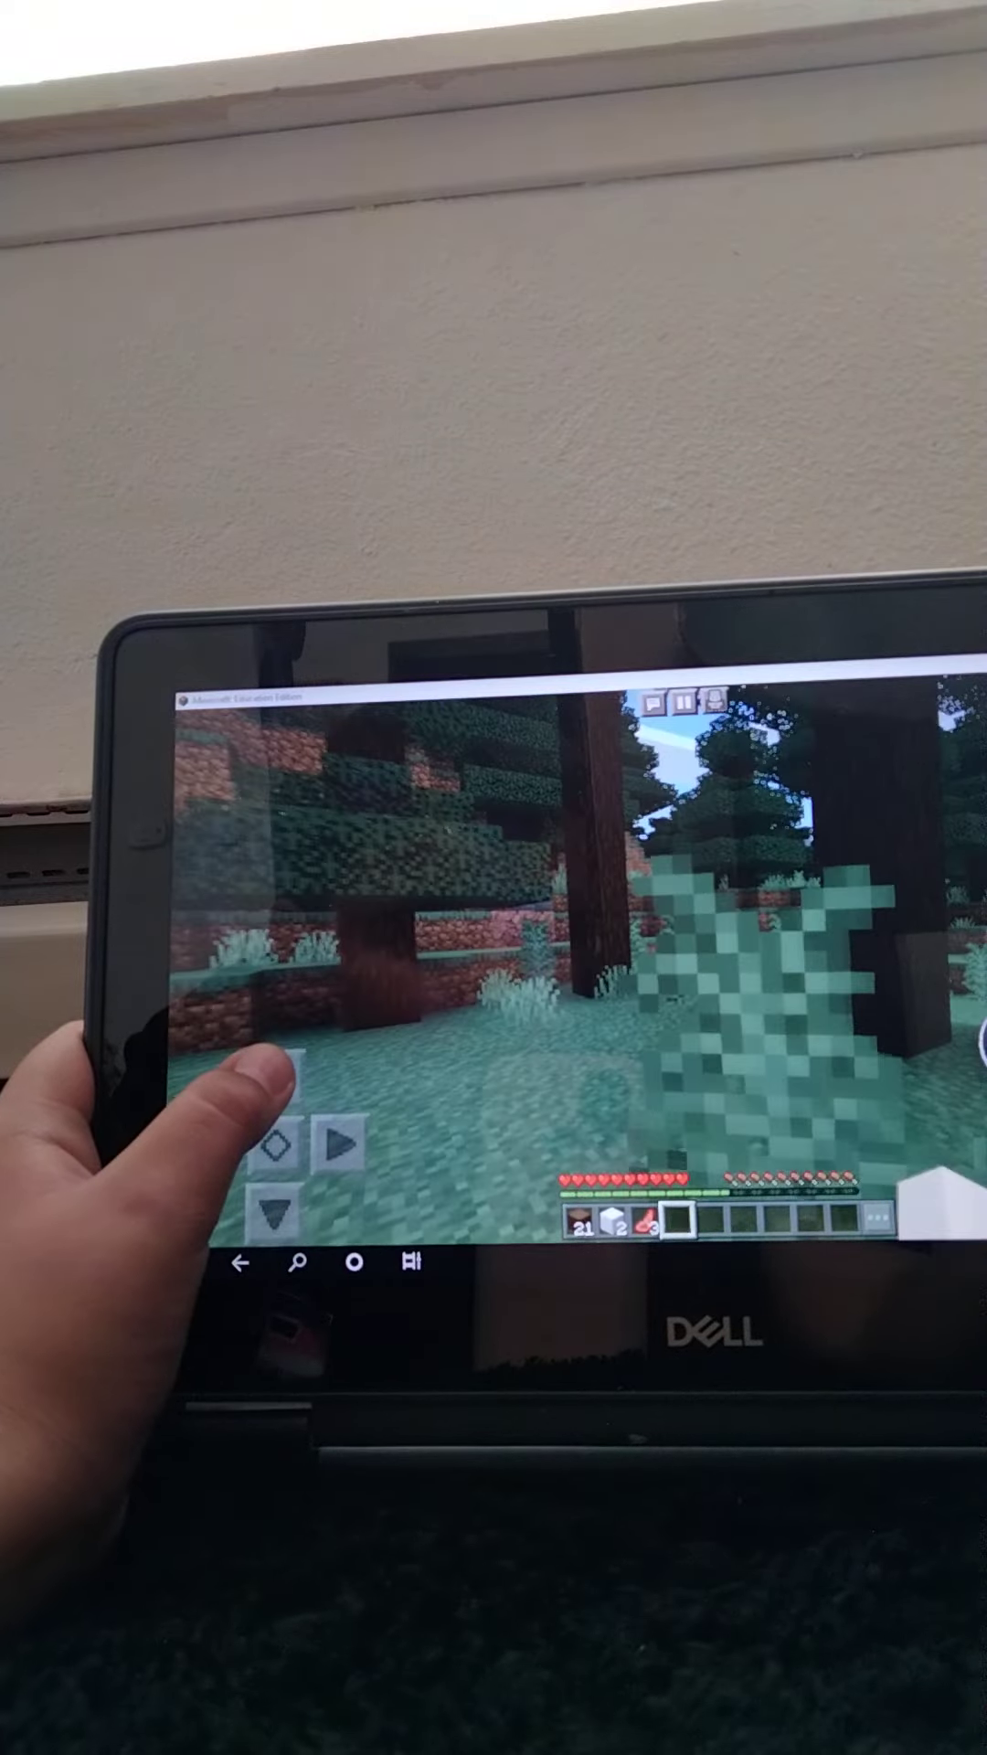
pyautogui.moveTo(967, 1096); pyautogui.dragTo(912, 1077)
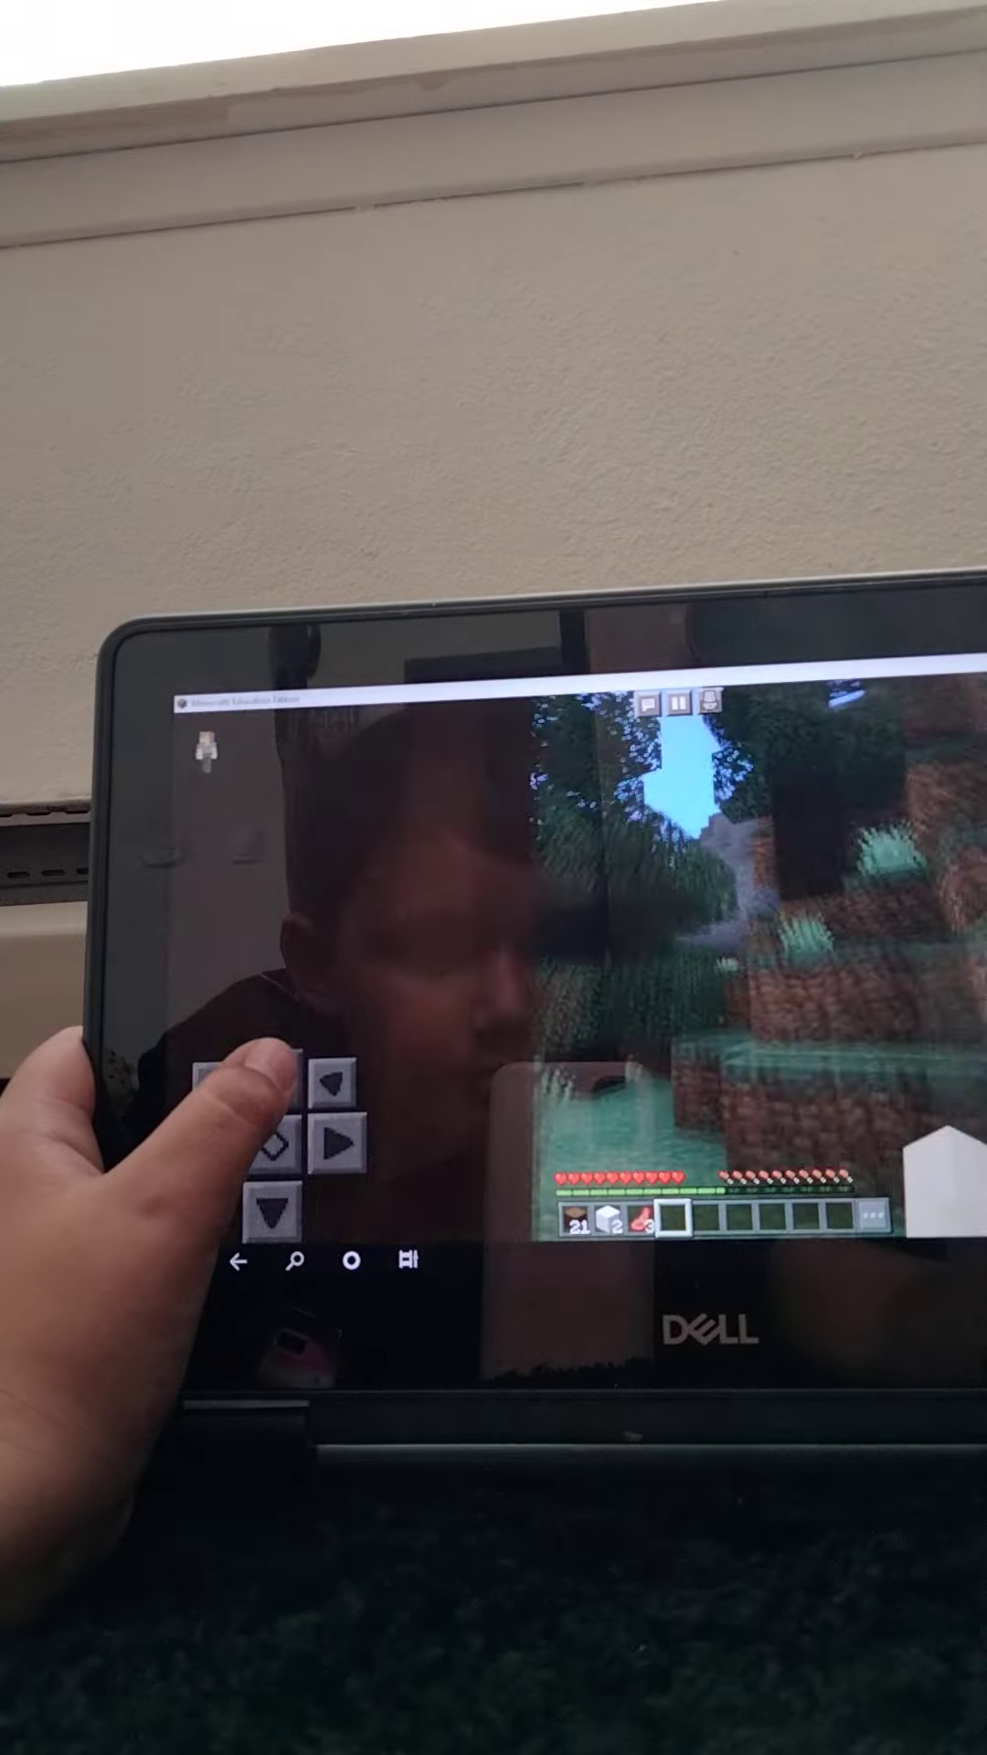
pyautogui.moveTo(932, 1070); pyautogui.dragTo(967, 1063)
pyautogui.moveTo(213, 1084); pyautogui.dragTo(271, 1078)
pyautogui.moveTo(960, 1063); pyautogui.dragTo(959, 1049)
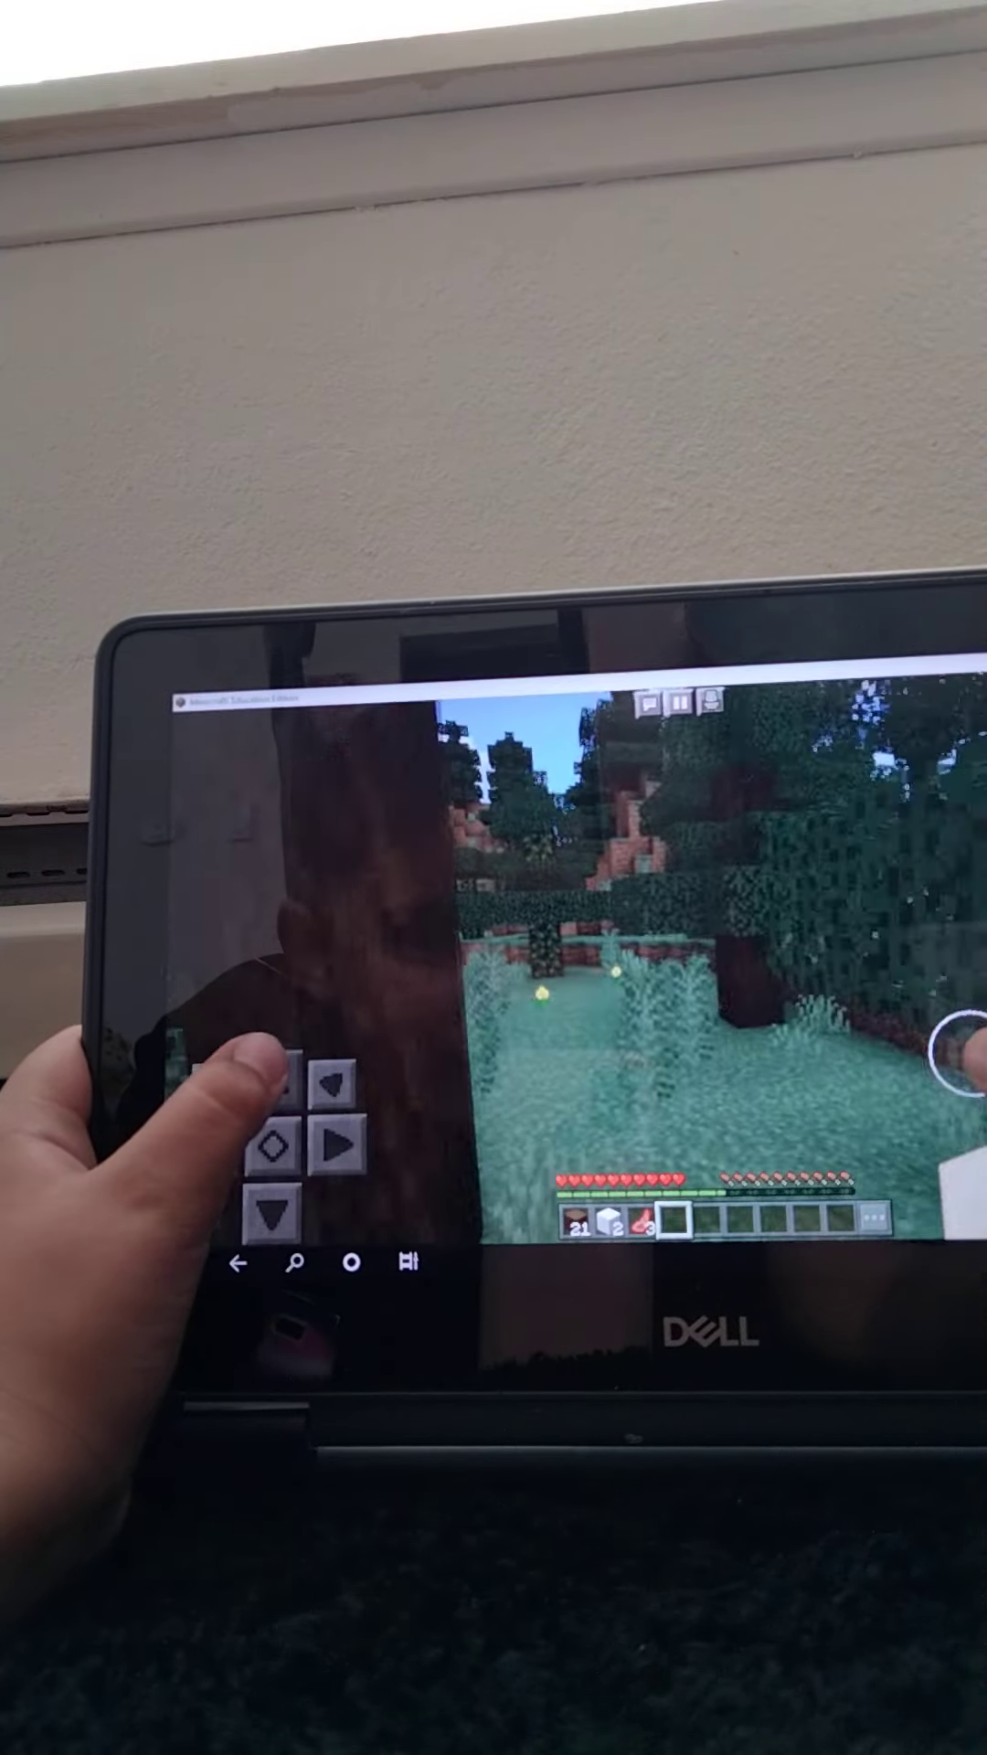
# Craft spruce planks from the logs, craft a stick, and close the inventory
pyautogui.click(875, 1213)
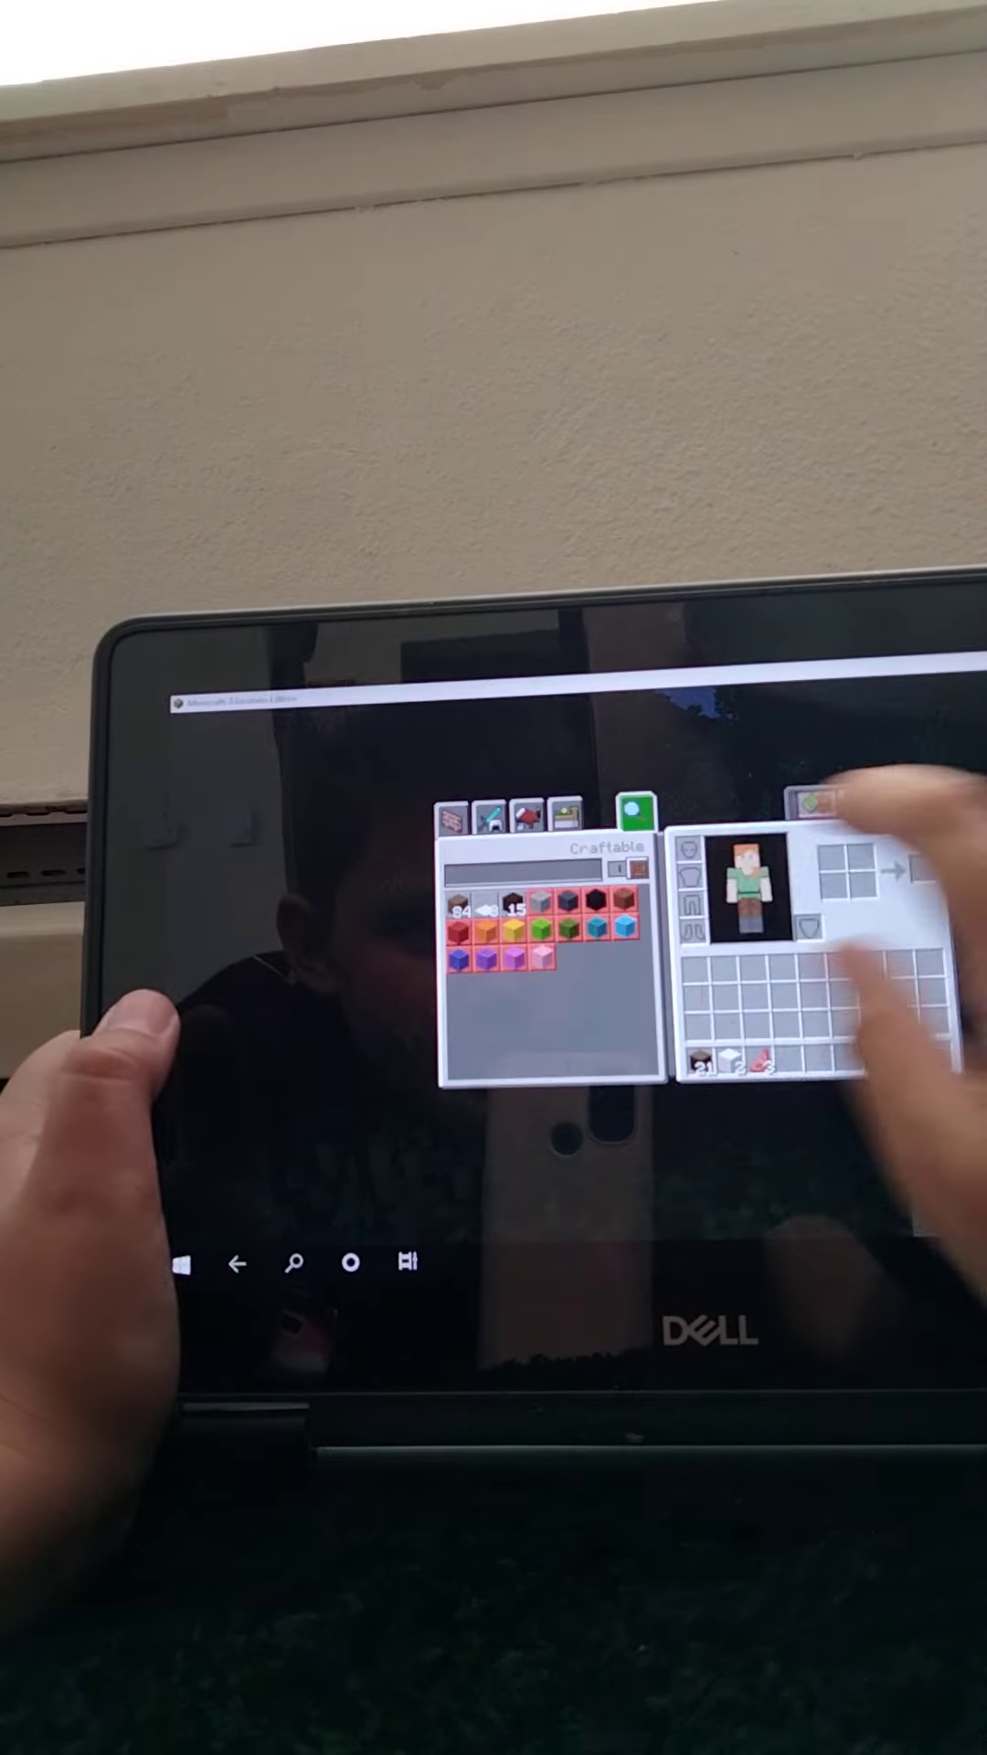
pyautogui.moveTo(699, 1076); pyautogui.dragTo(831, 867)
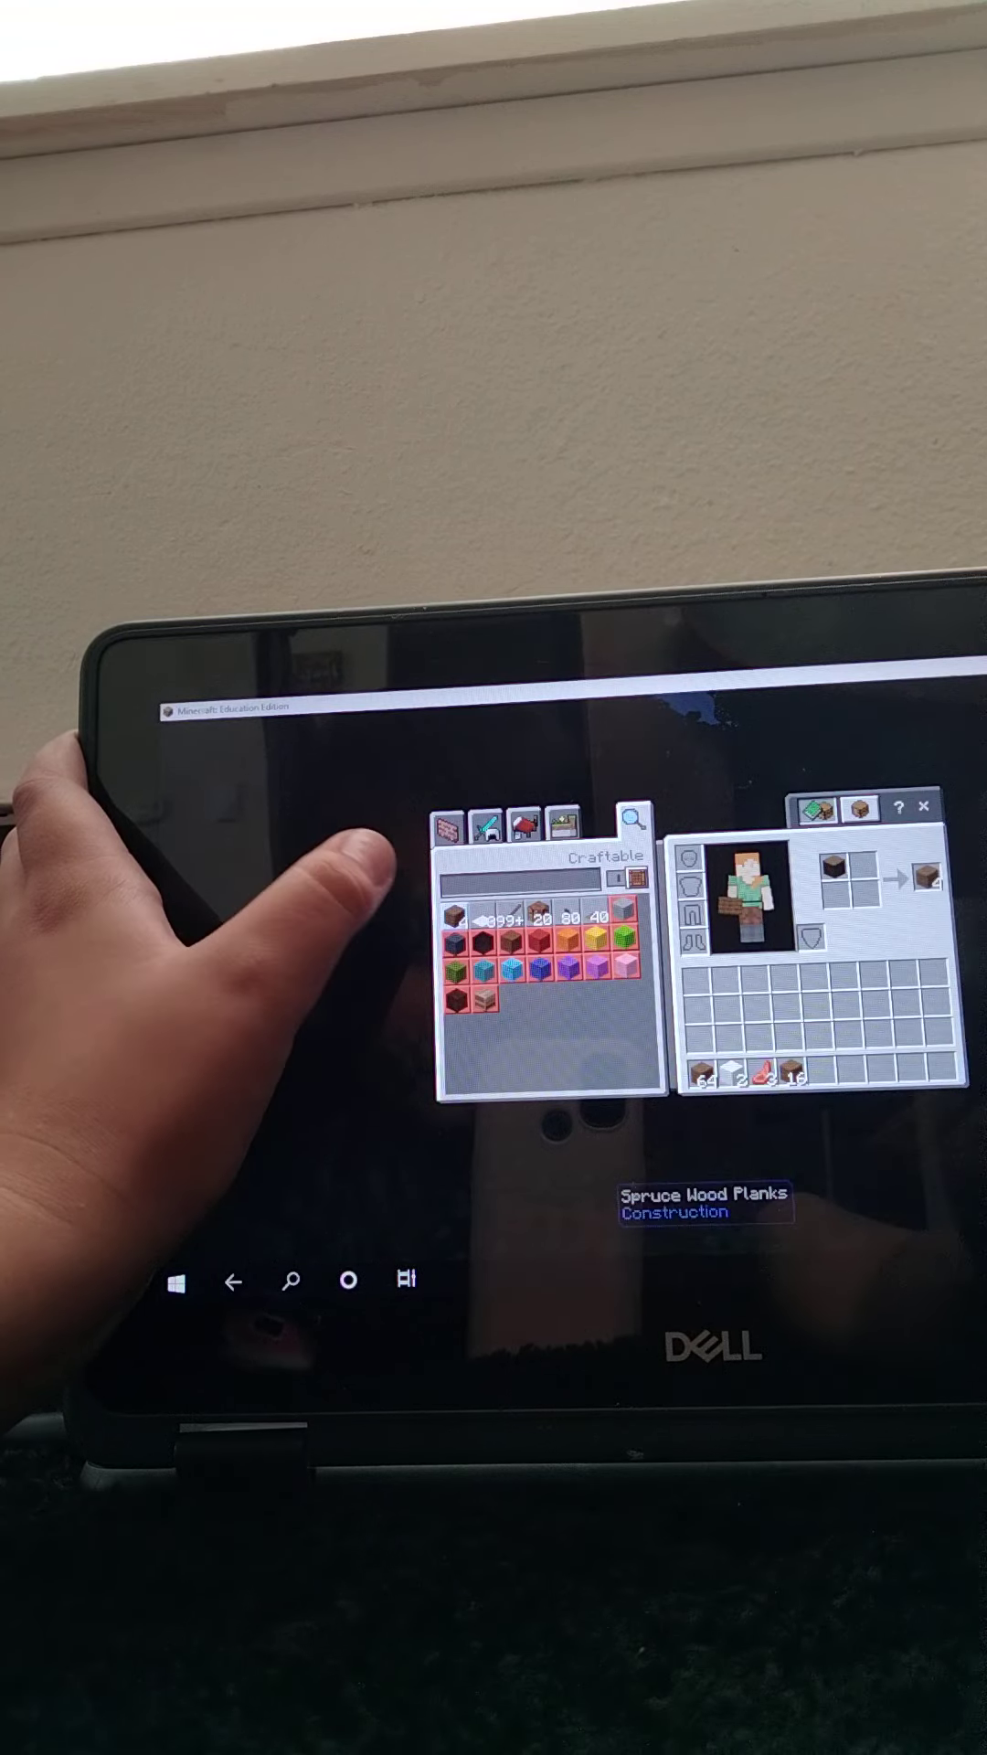
pyautogui.click(917, 876)
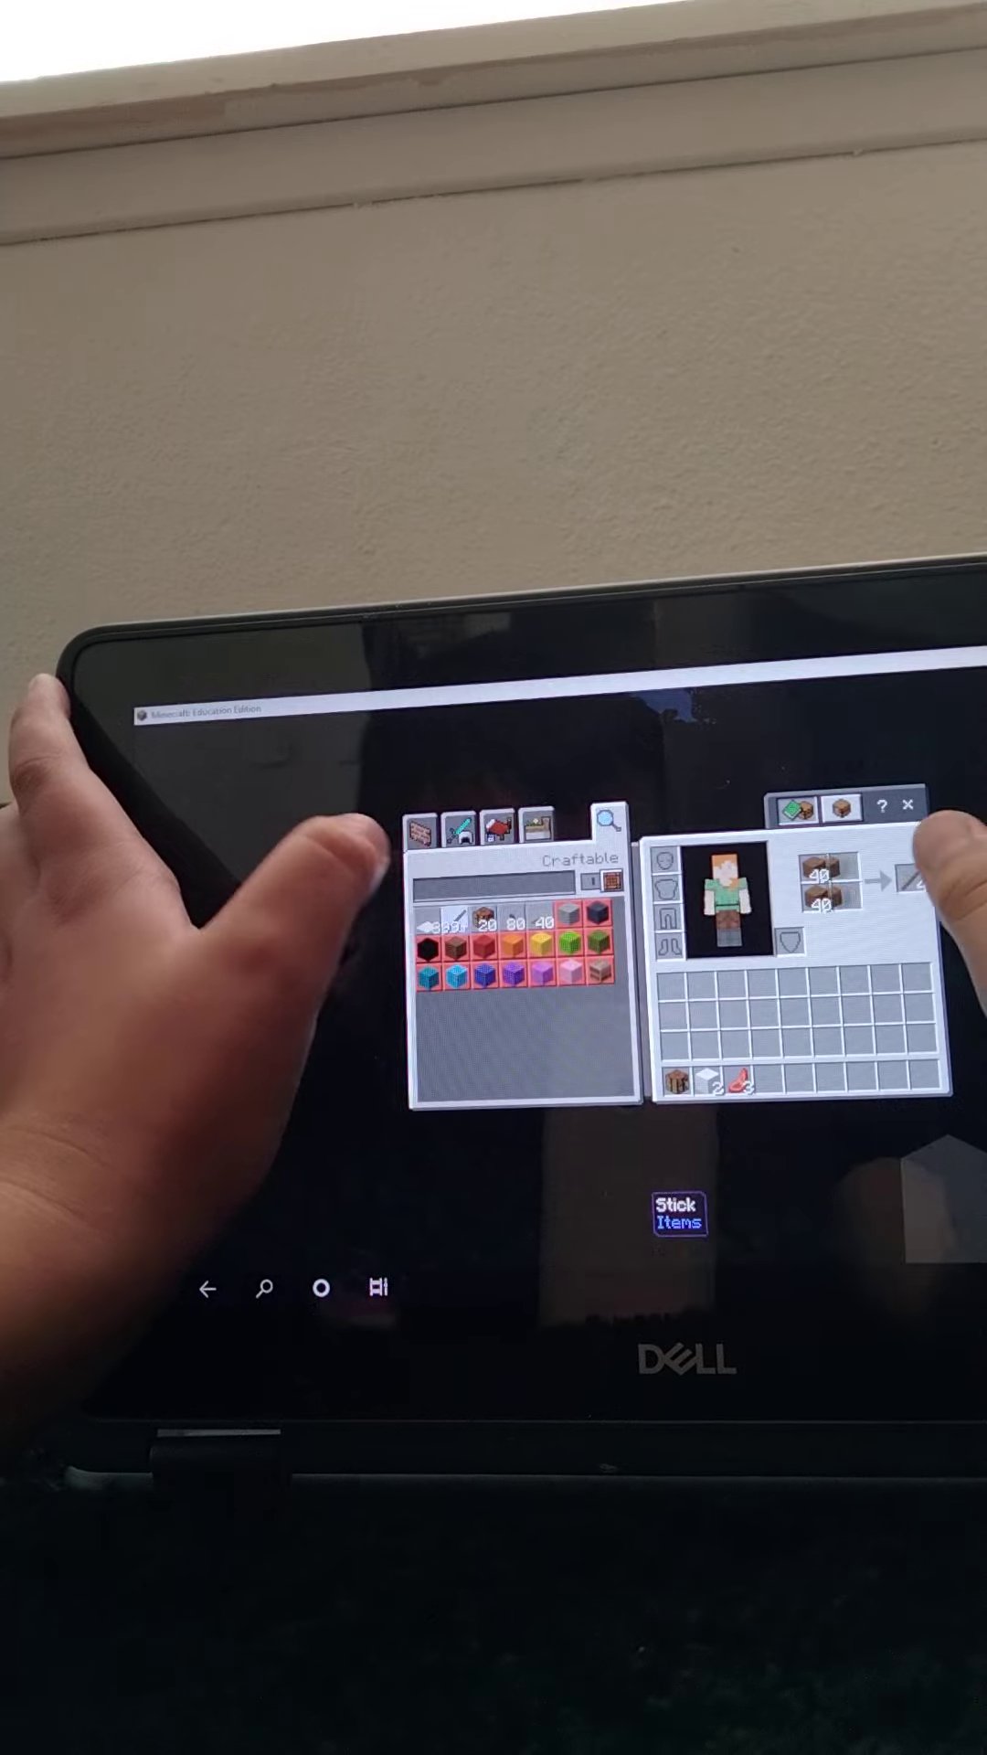
pyautogui.click(912, 878)
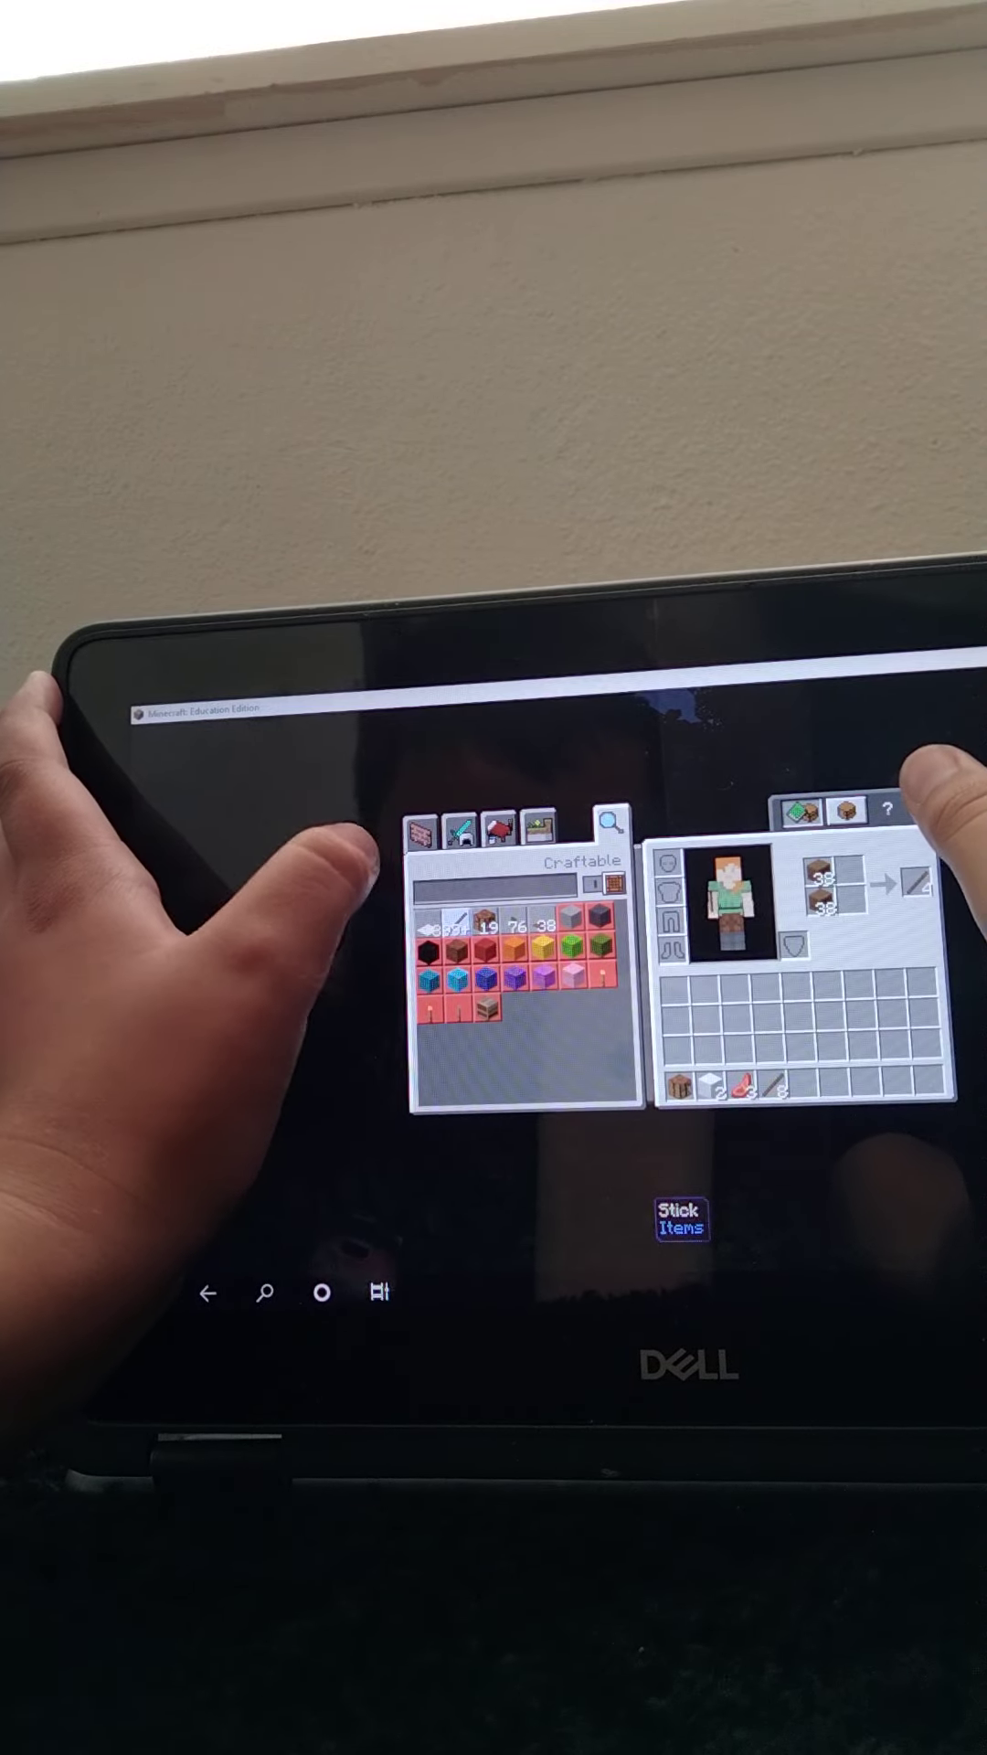
pyautogui.click(921, 809)
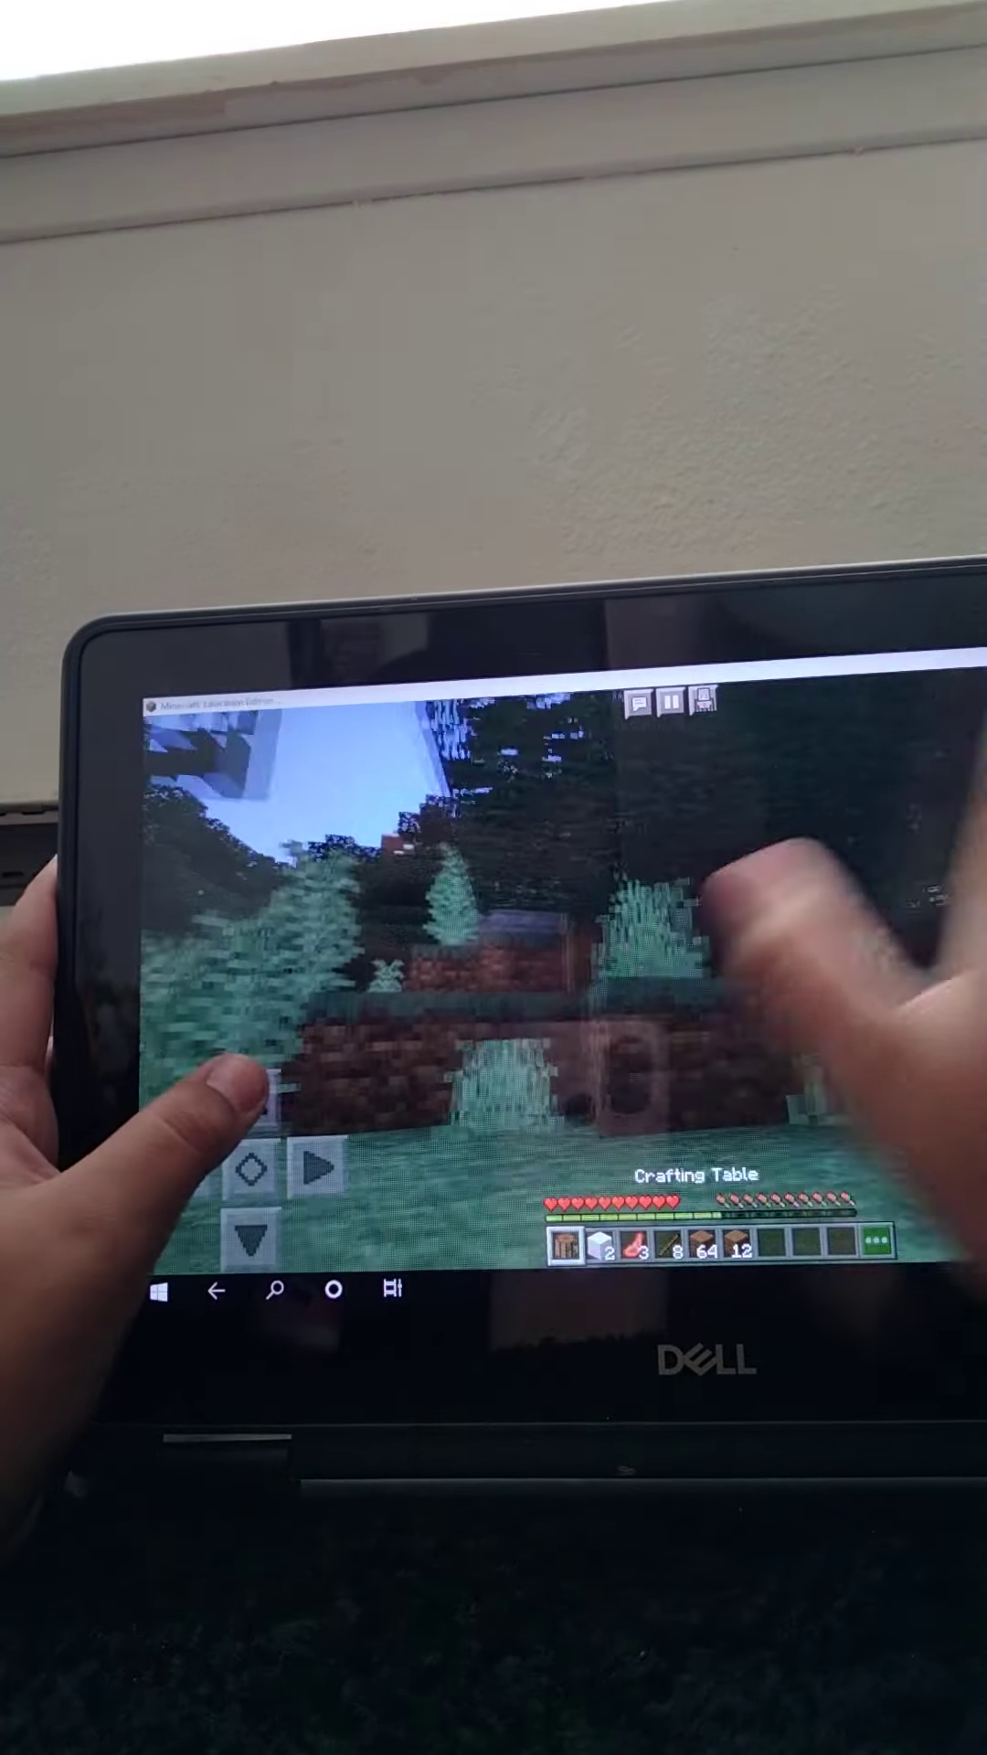
# Walk up to the stone hillside wall, briefly pausing and resuming the game
pyautogui.moveTo(824, 919); pyautogui.dragTo(959, 919)
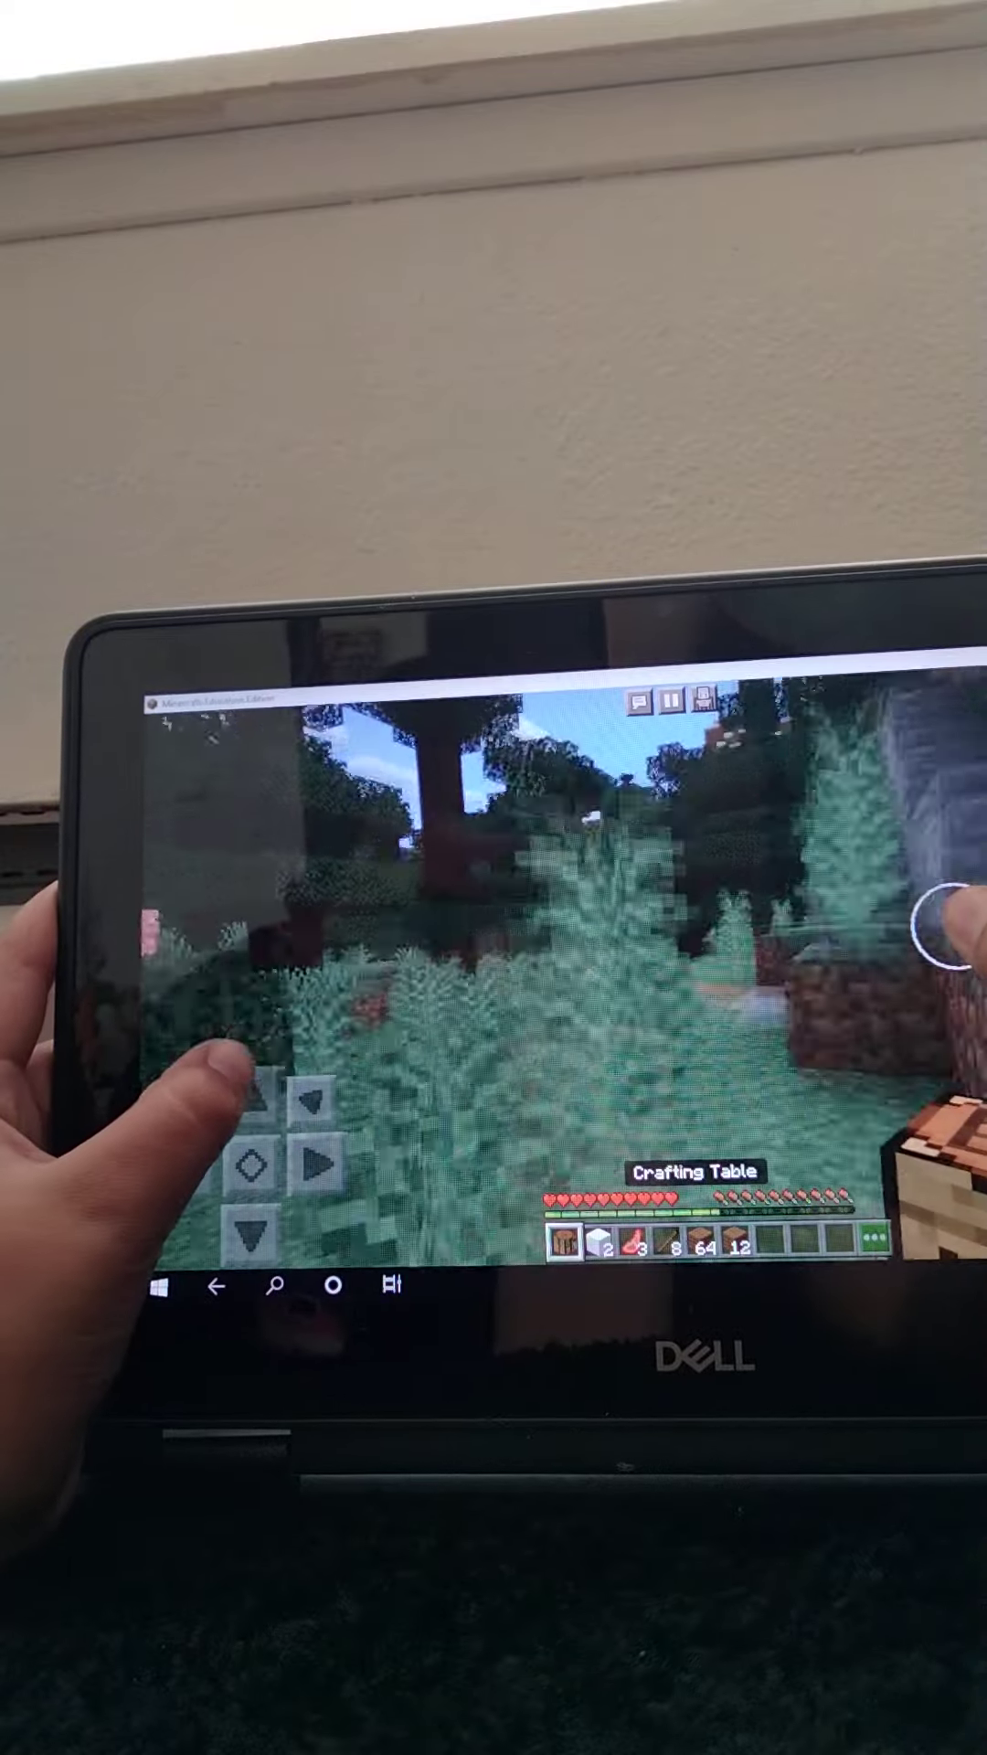
pyautogui.moveTo(254, 1090)
pyautogui.mouseDown()
pyautogui.moveTo(268, 1081)
pyautogui.moveTo(318, 1159)
pyautogui.mouseUp()
pyautogui.moveTo(266, 1083); pyautogui.dragTo(318, 1207)
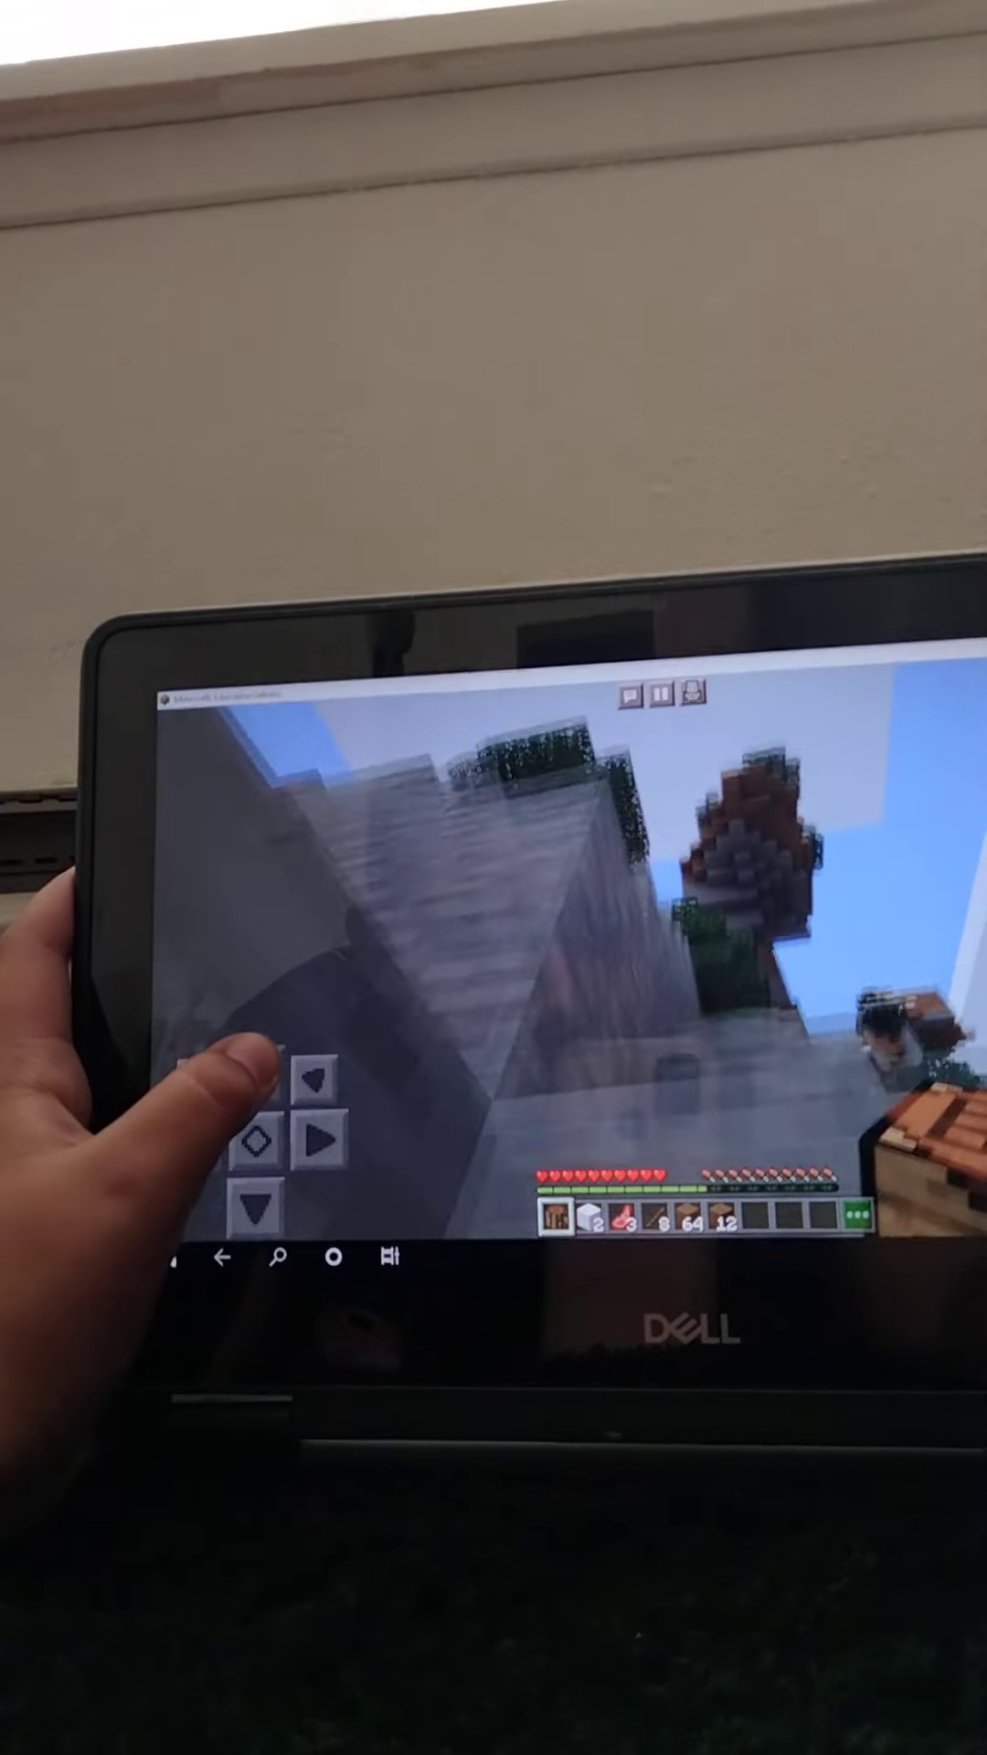
pyautogui.click(666, 709)
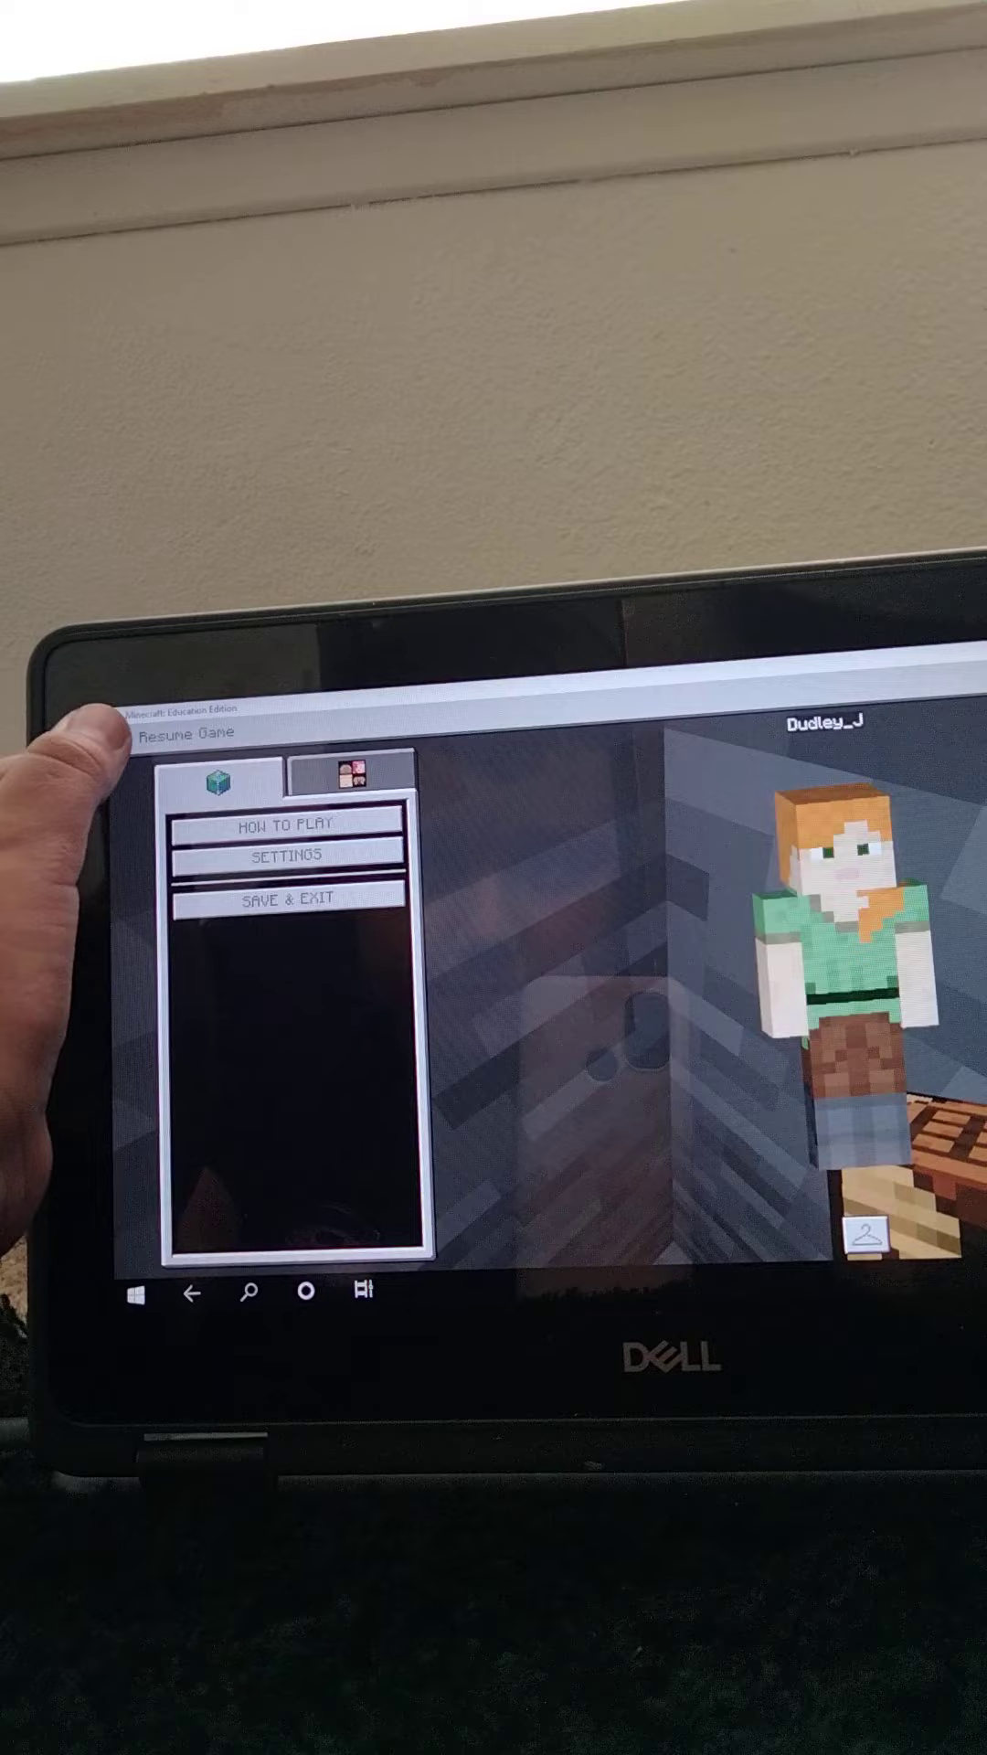
pyautogui.click(170, 736)
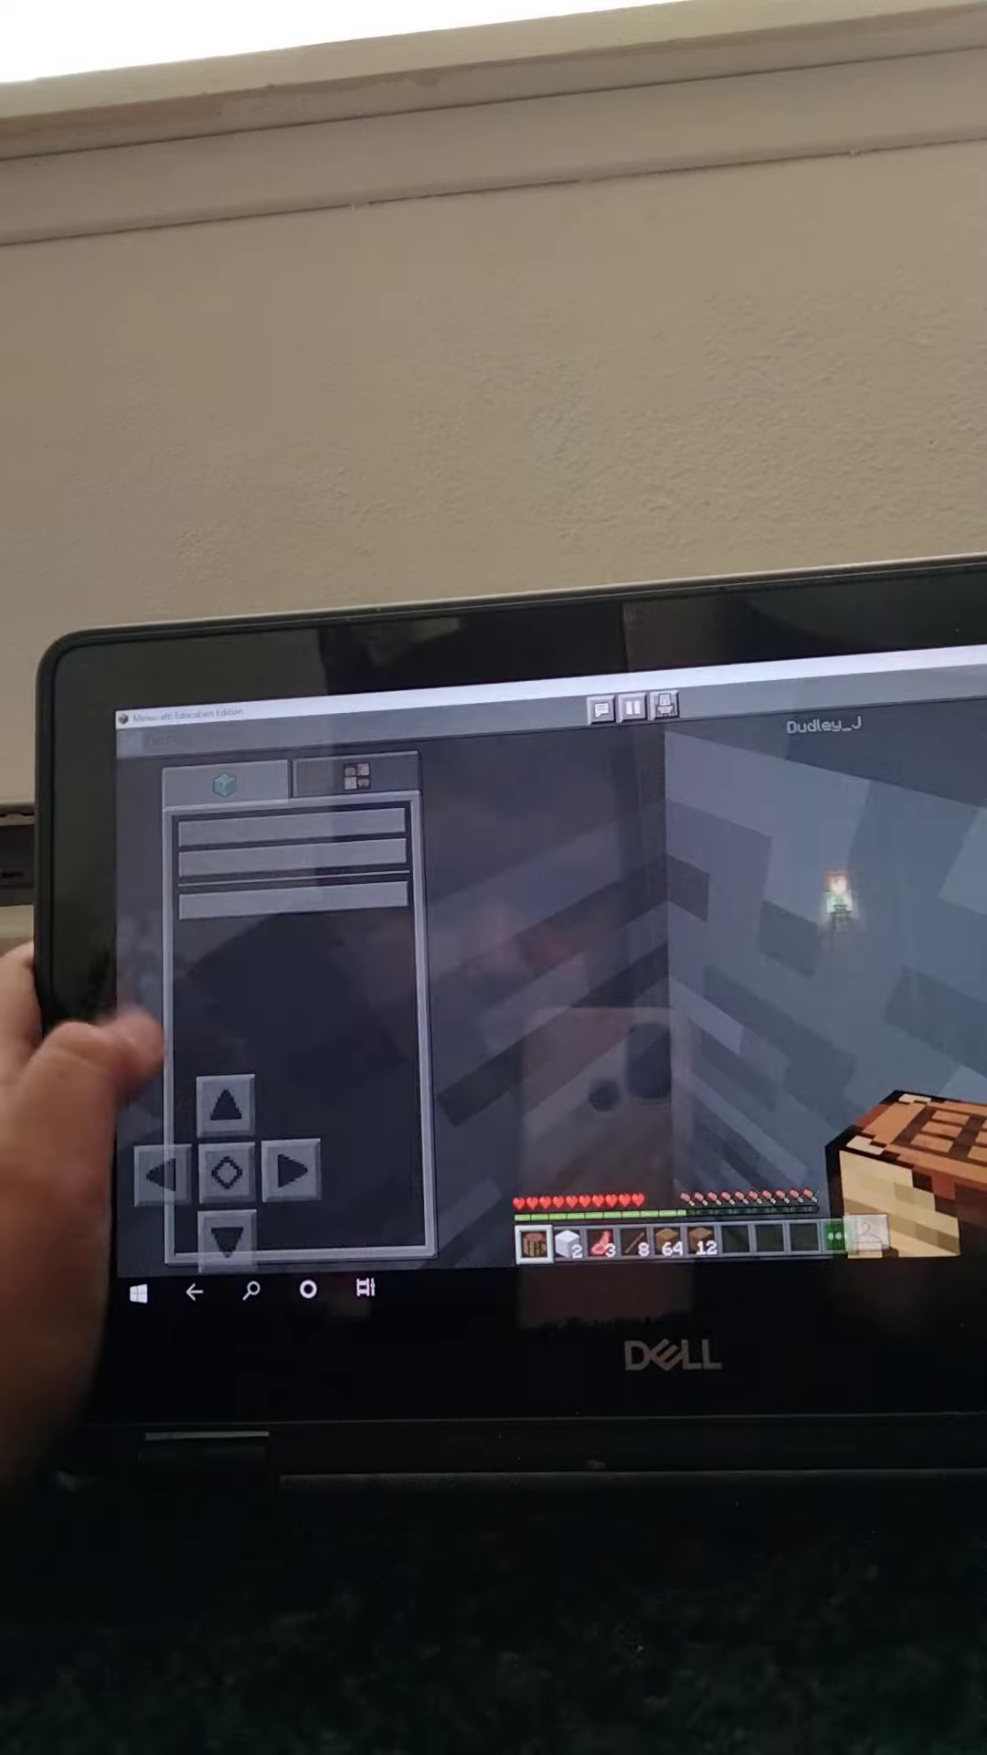
# Look along the stone corridor and across the red hill toward the trees
pyautogui.moveTo(941, 979); pyautogui.dragTo(970, 1018)
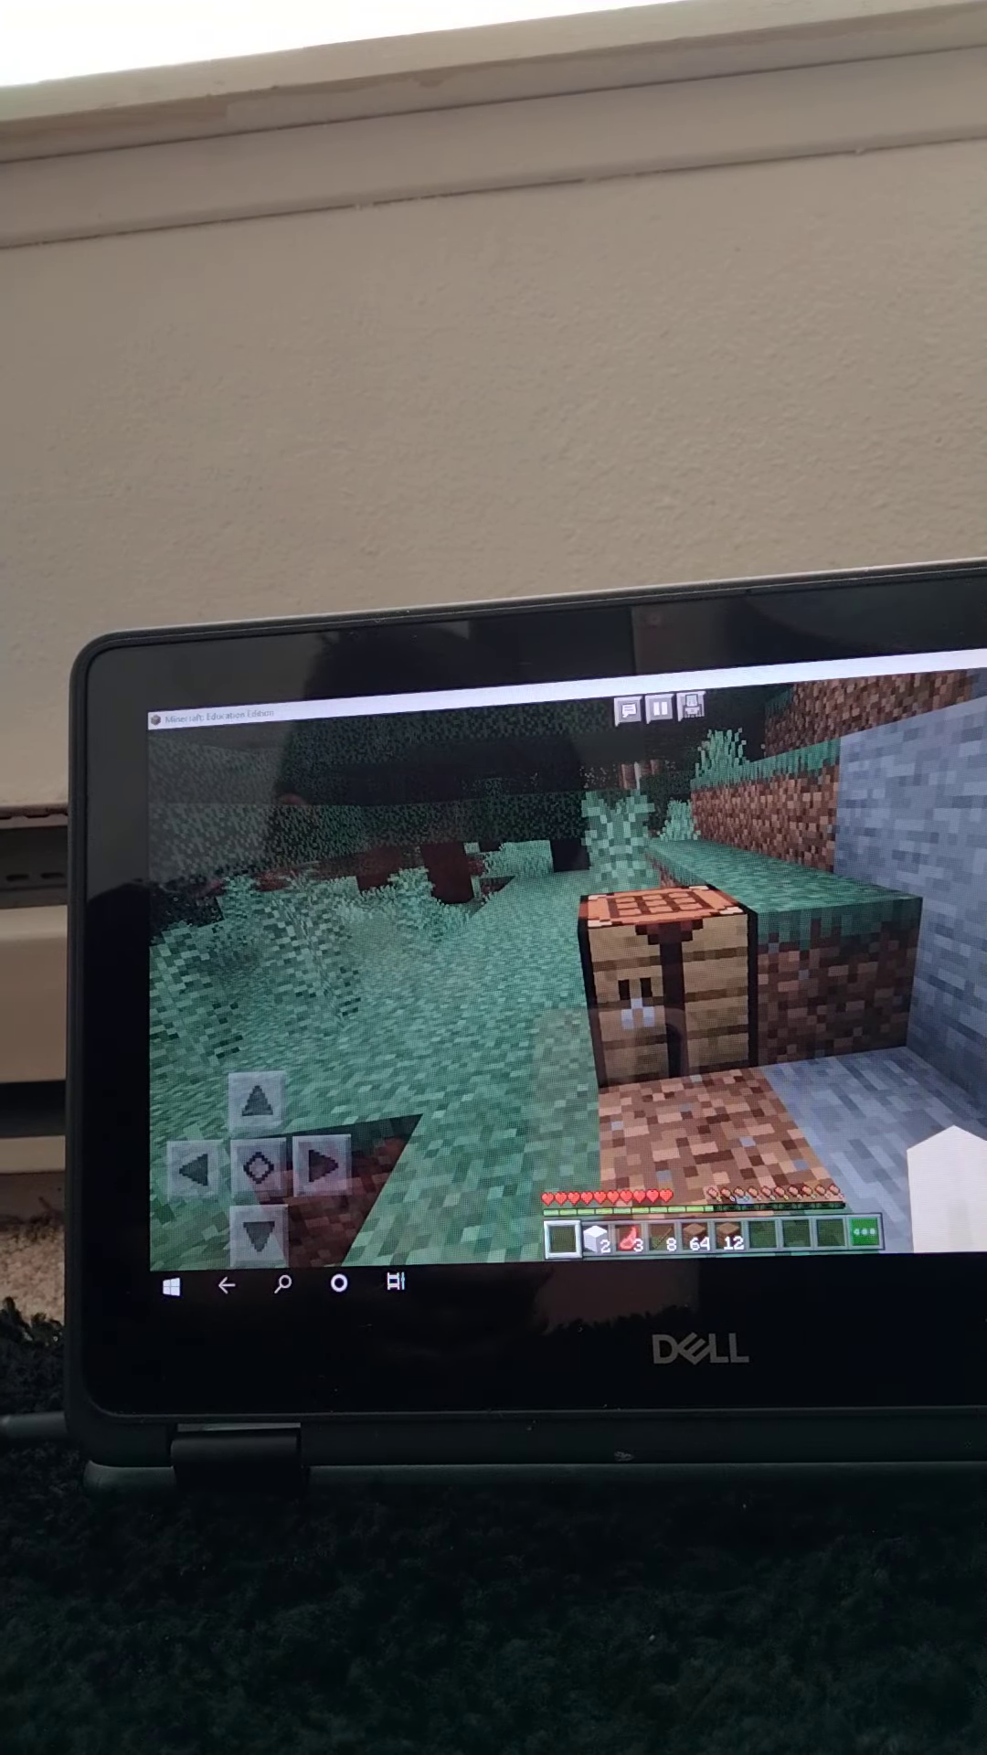
pyautogui.moveTo(905, 987); pyautogui.dragTo(713, 988)
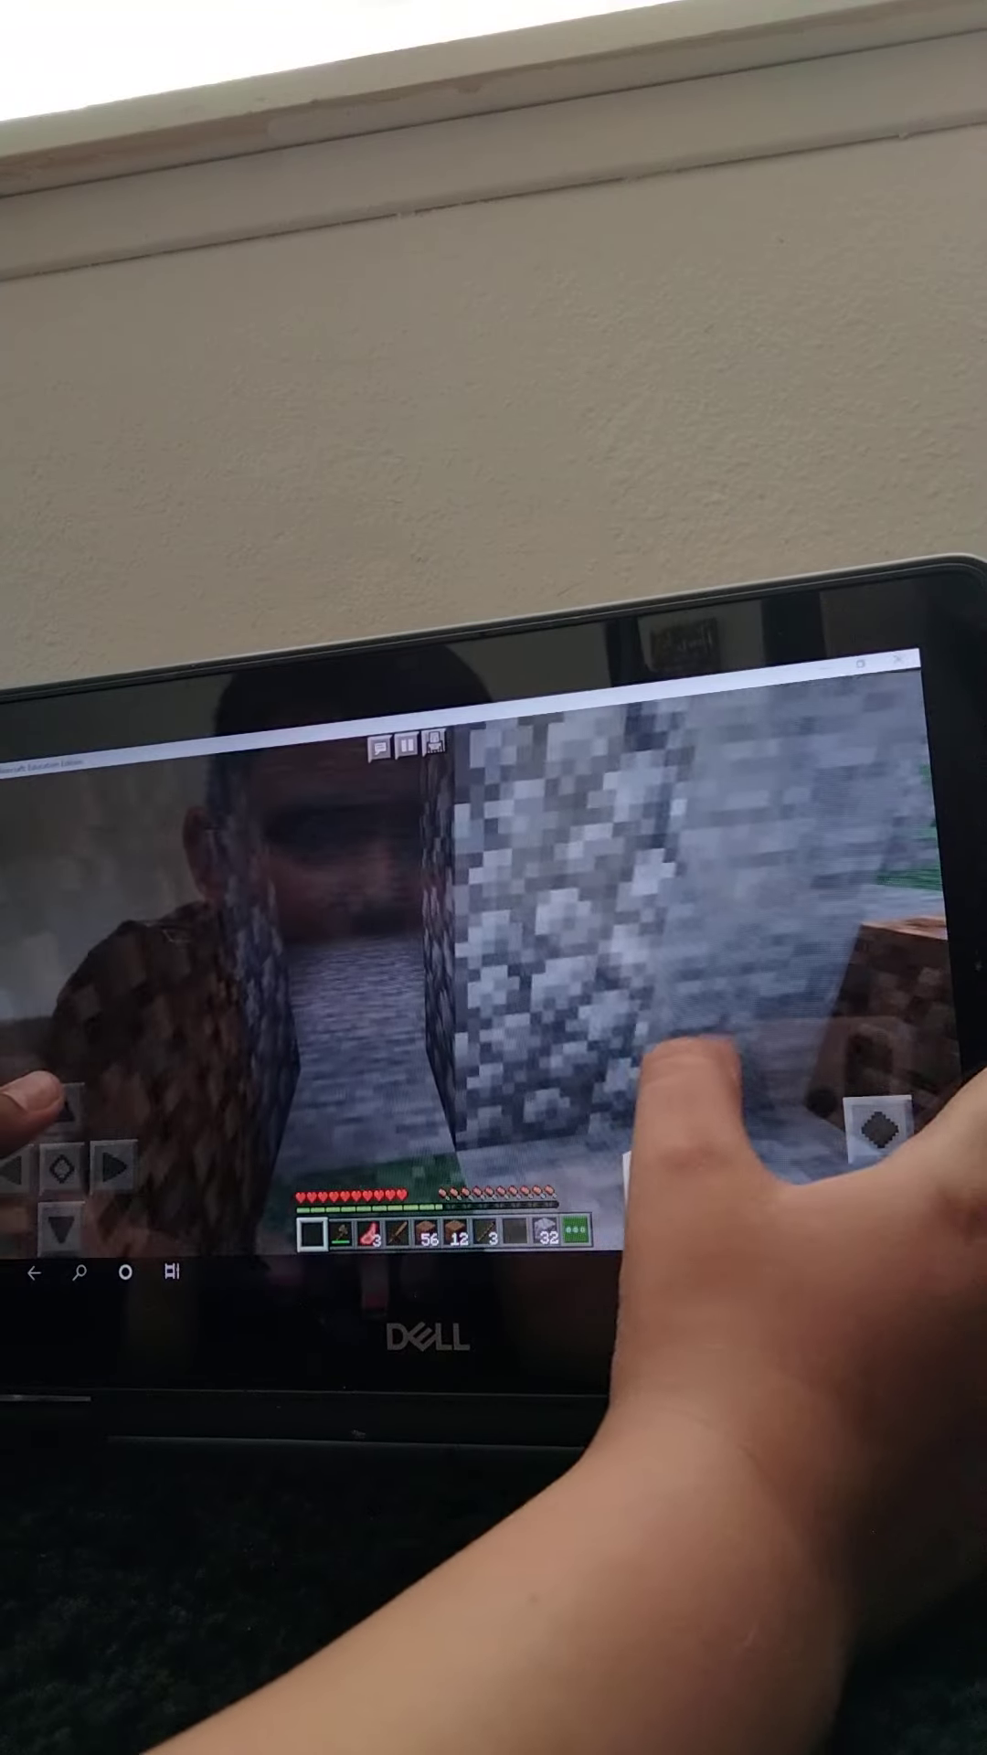
pyautogui.moveTo(824, 987); pyautogui.dragTo(639, 1069)
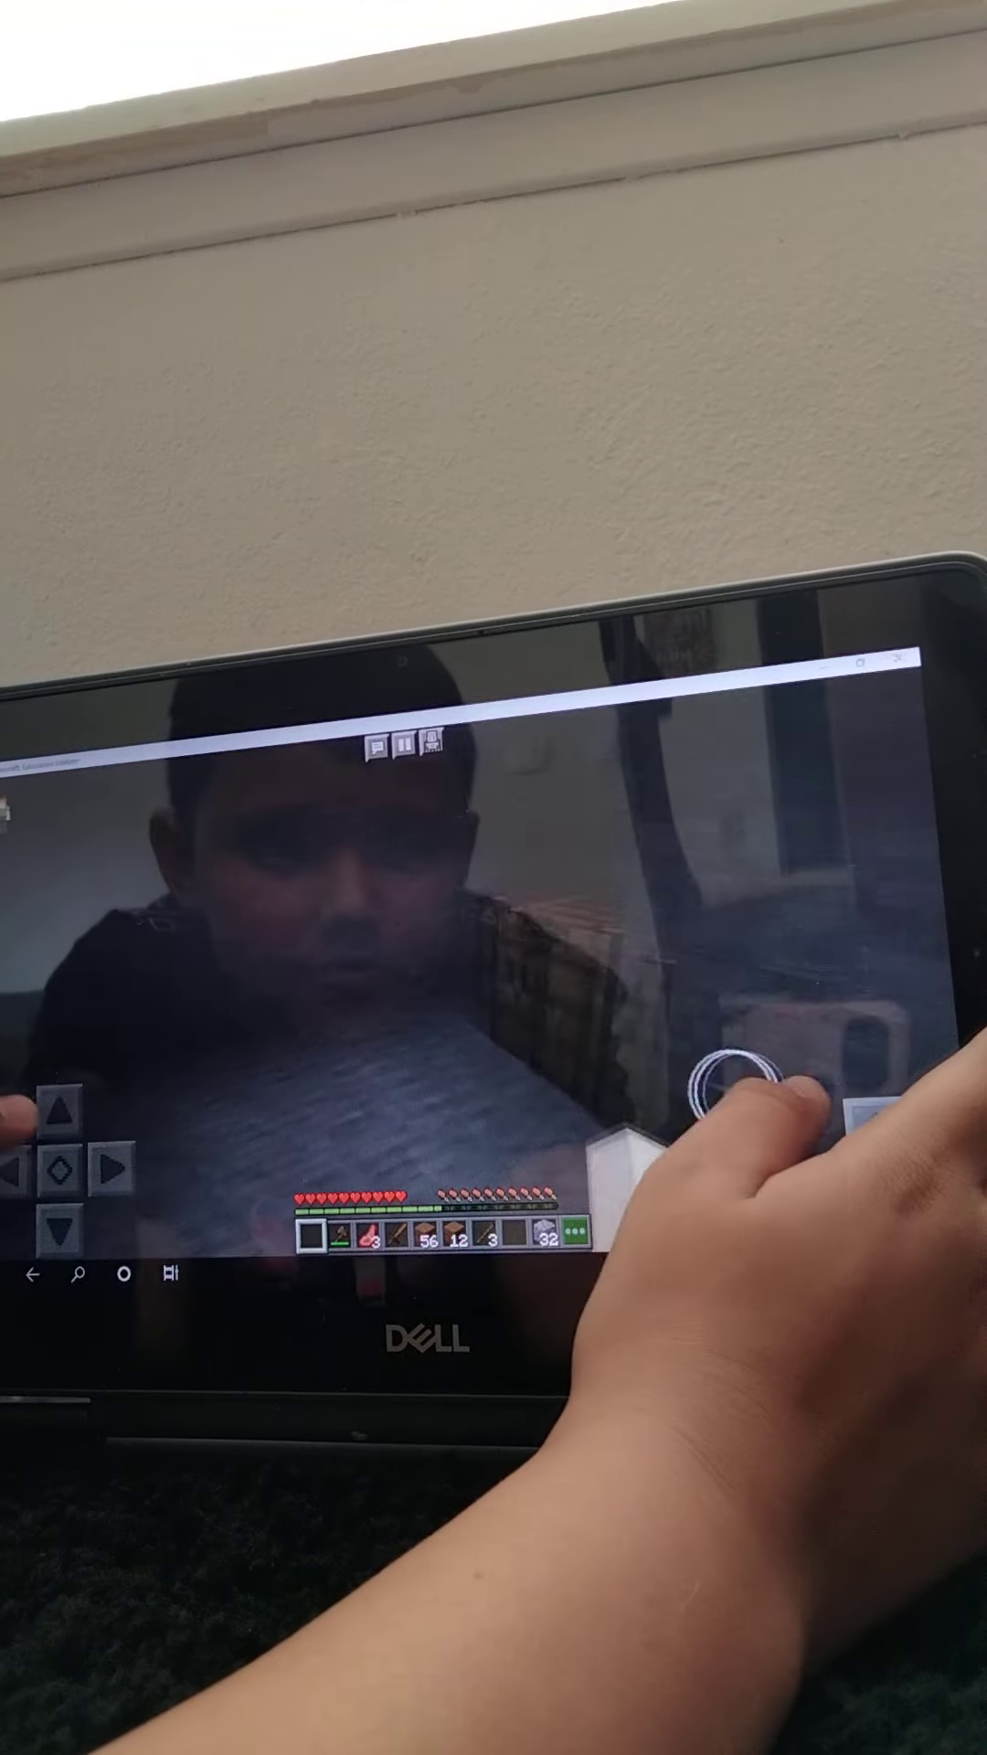
pyautogui.moveTo(795, 1090)
pyautogui.mouseDown()
pyautogui.moveTo(624, 1055)
pyautogui.moveTo(678, 1029)
pyautogui.moveTo(696, 996)
pyautogui.mouseUp()
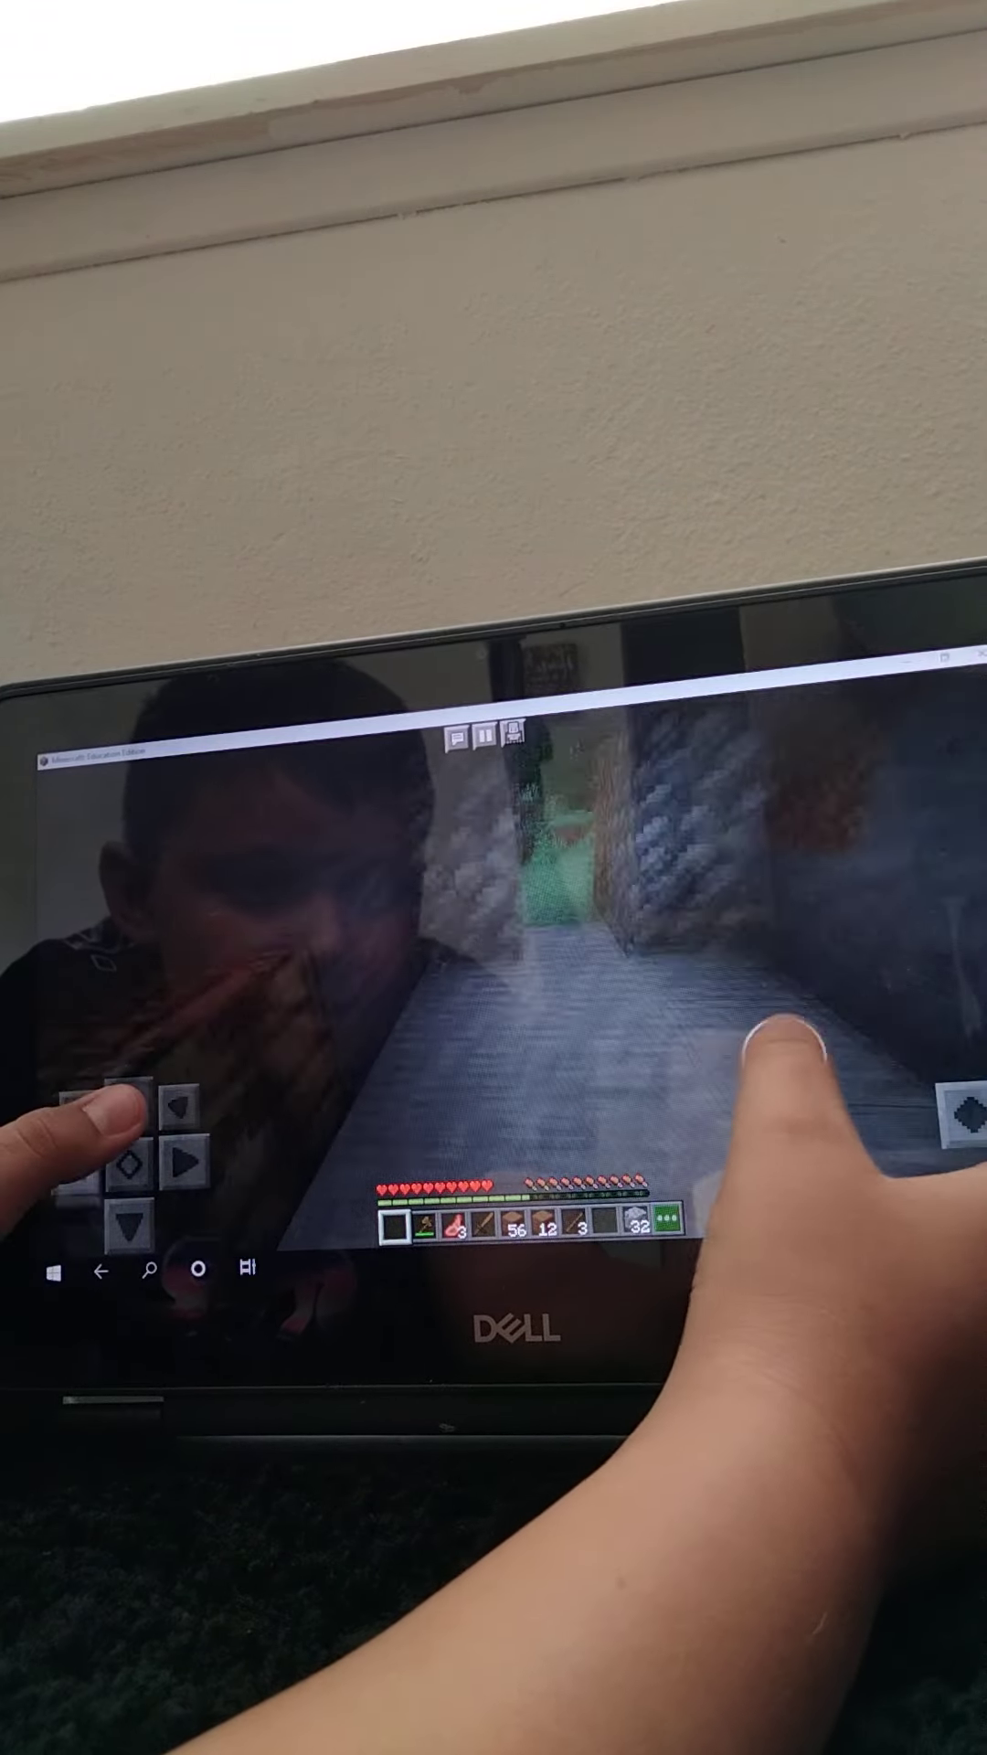
pyautogui.moveTo(792, 1048)
pyautogui.mouseDown()
pyautogui.moveTo(875, 1066)
pyautogui.moveTo(769, 1011)
pyautogui.moveTo(751, 1063)
pyautogui.mouseUp()
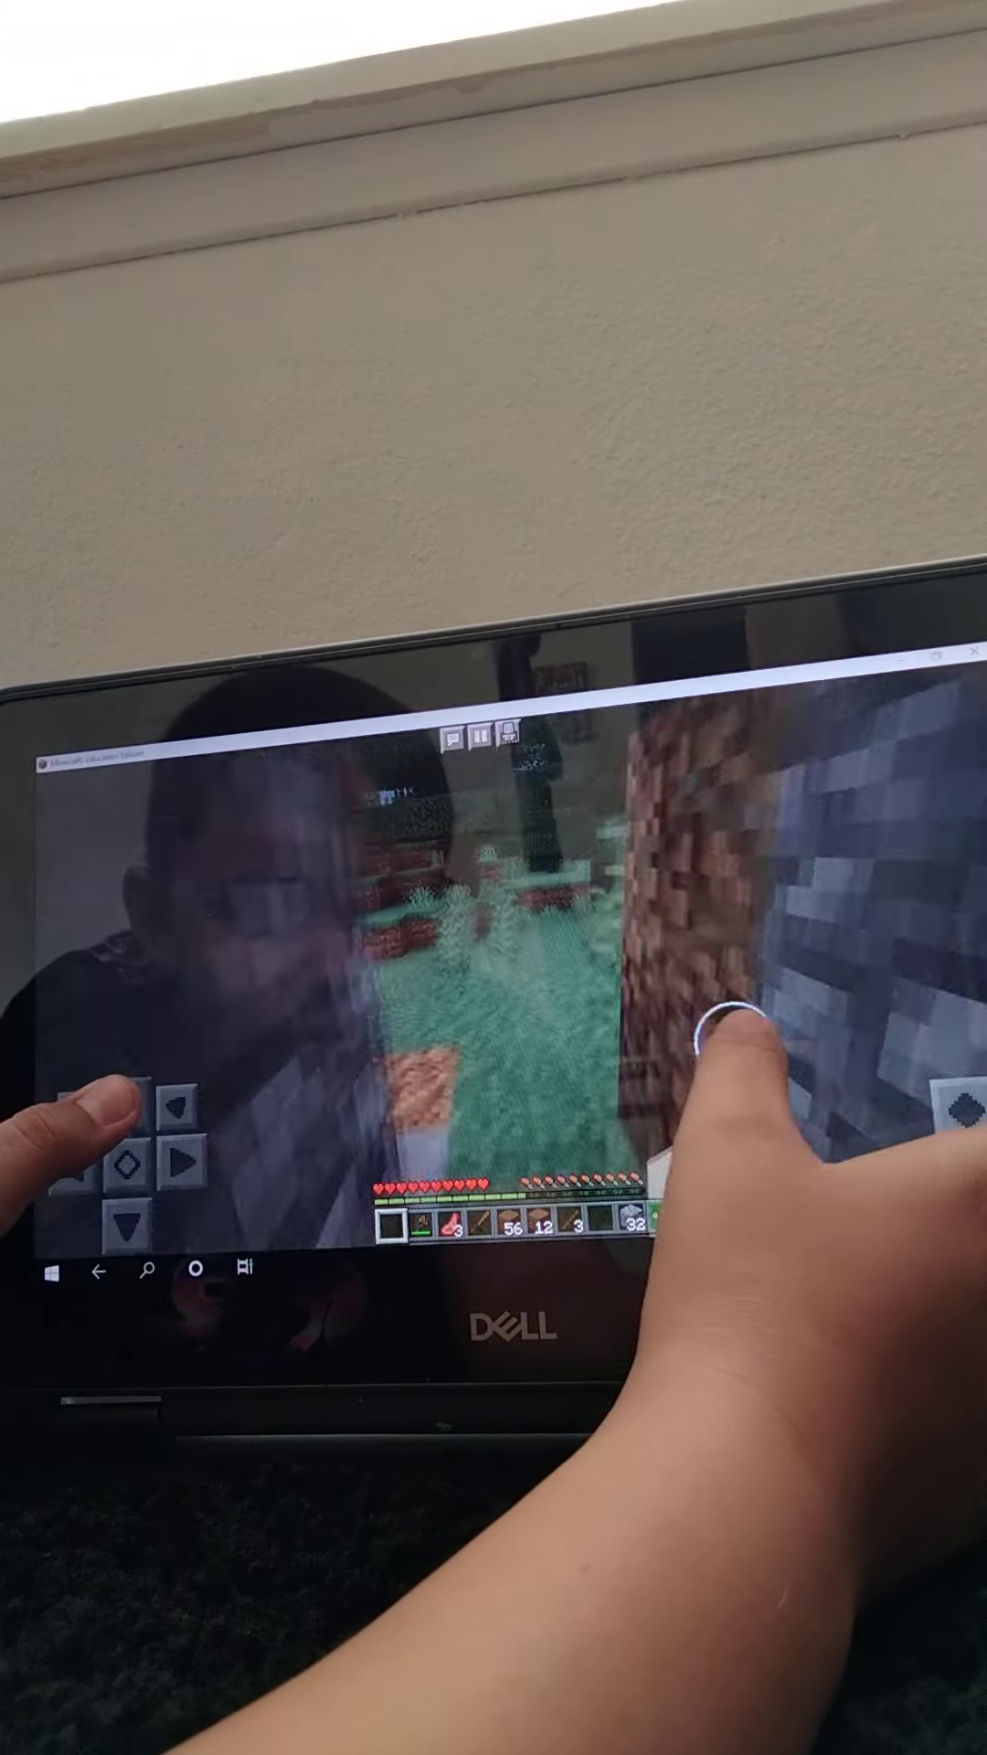
pyautogui.moveTo(756, 1043)
pyautogui.mouseDown()
pyautogui.moveTo(645, 1022)
pyautogui.moveTo(647, 1054)
pyautogui.mouseUp()
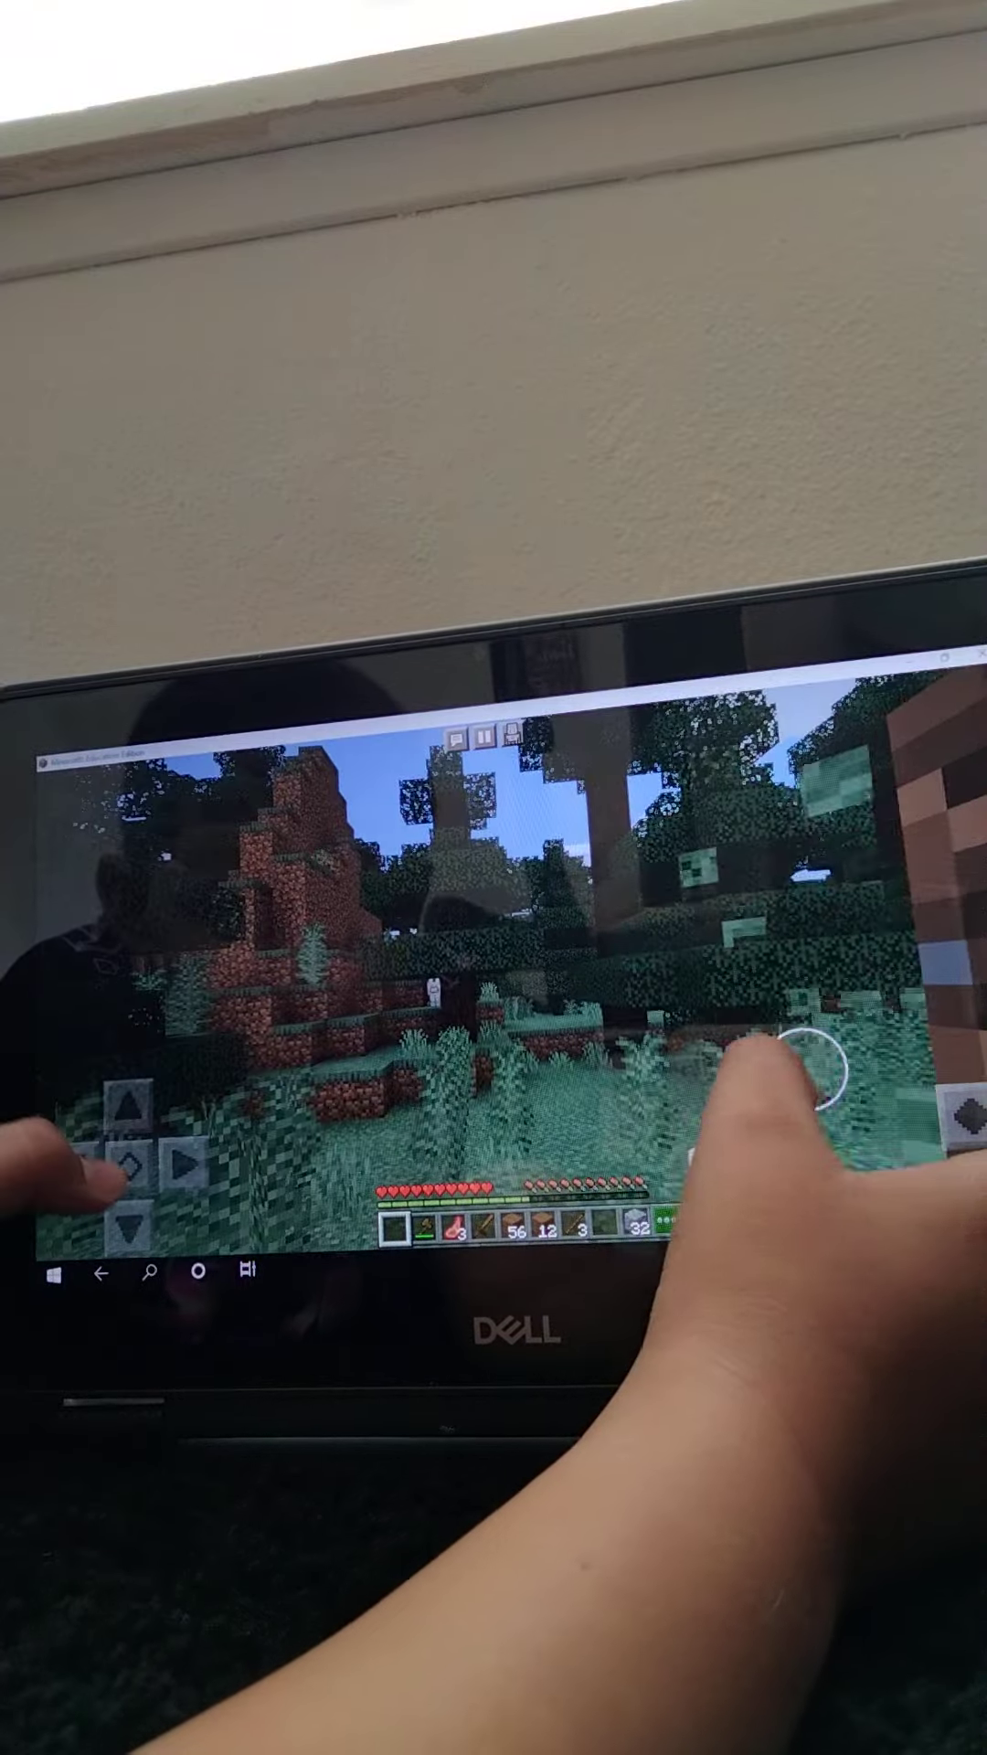
pyautogui.moveTo(811, 1067)
pyautogui.mouseDown()
pyautogui.moveTo(745, 1057)
pyautogui.moveTo(751, 1111)
pyautogui.mouseUp()
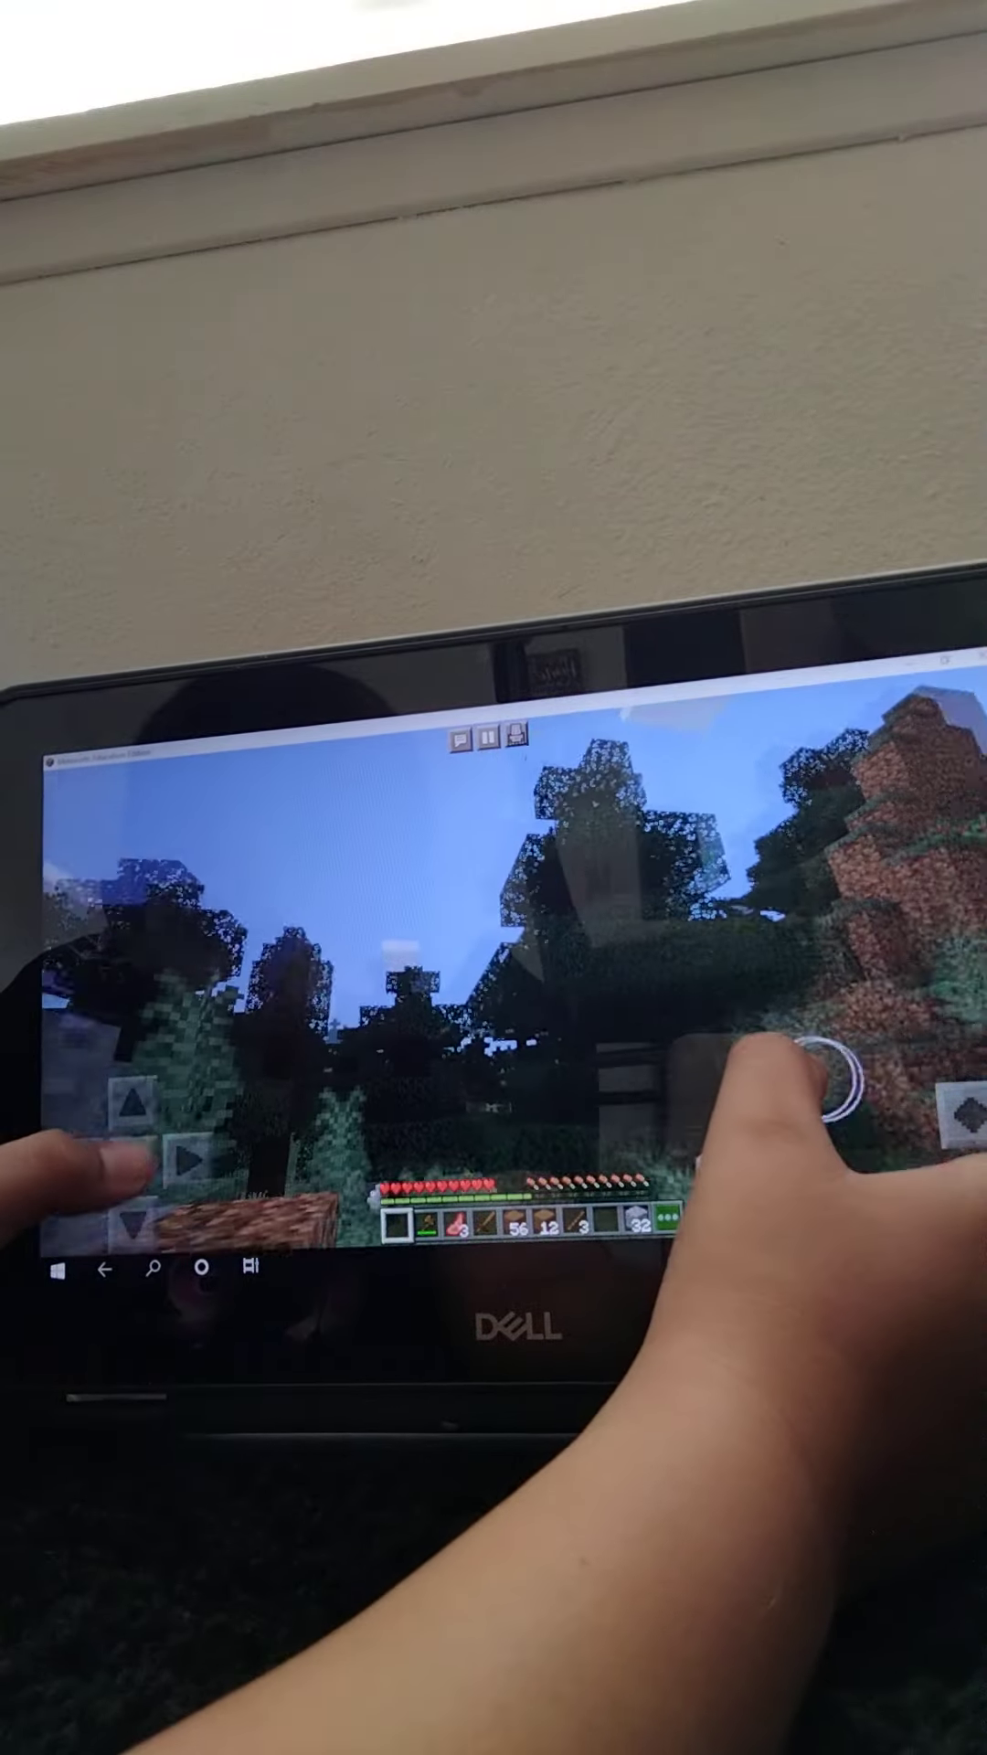
pyautogui.moveTo(819, 1076)
pyautogui.mouseDown()
pyautogui.moveTo(769, 1042)
pyautogui.moveTo(747, 1084)
pyautogui.moveTo(809, 1112)
pyautogui.mouseUp()
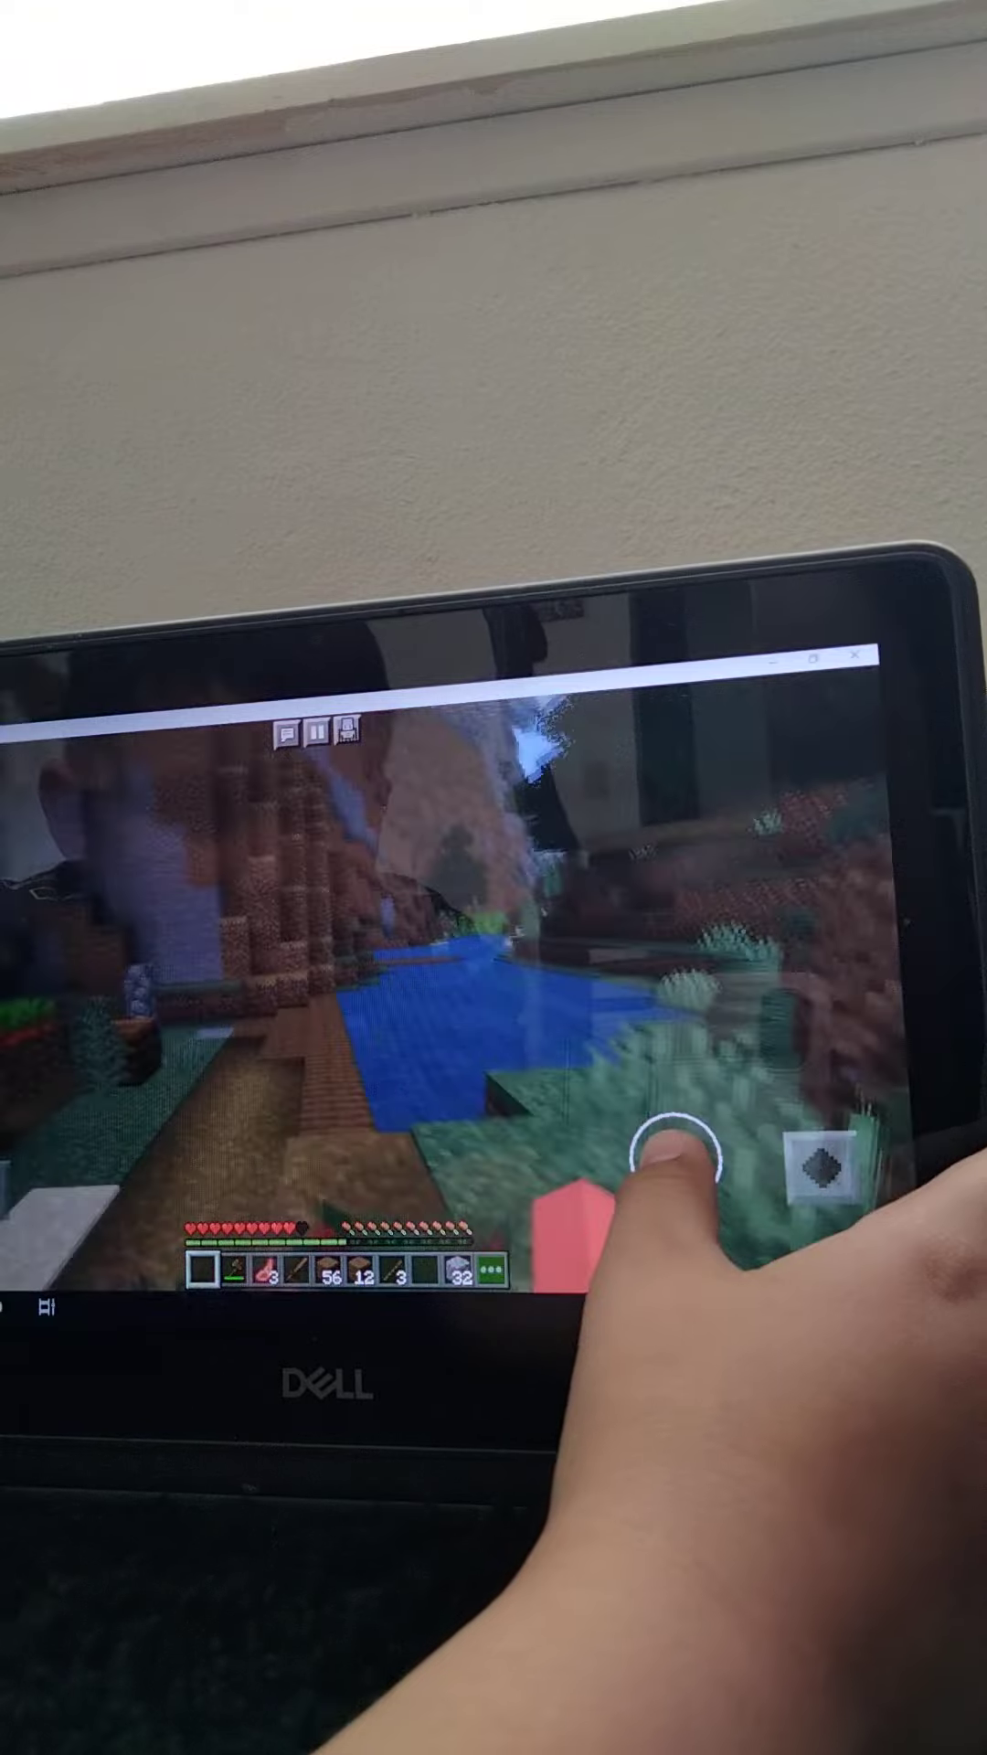
# Approach the farm plot, aim past the pumpkin, and break the ripe crops
pyautogui.moveTo(642, 1154); pyautogui.dragTo(631, 1158)
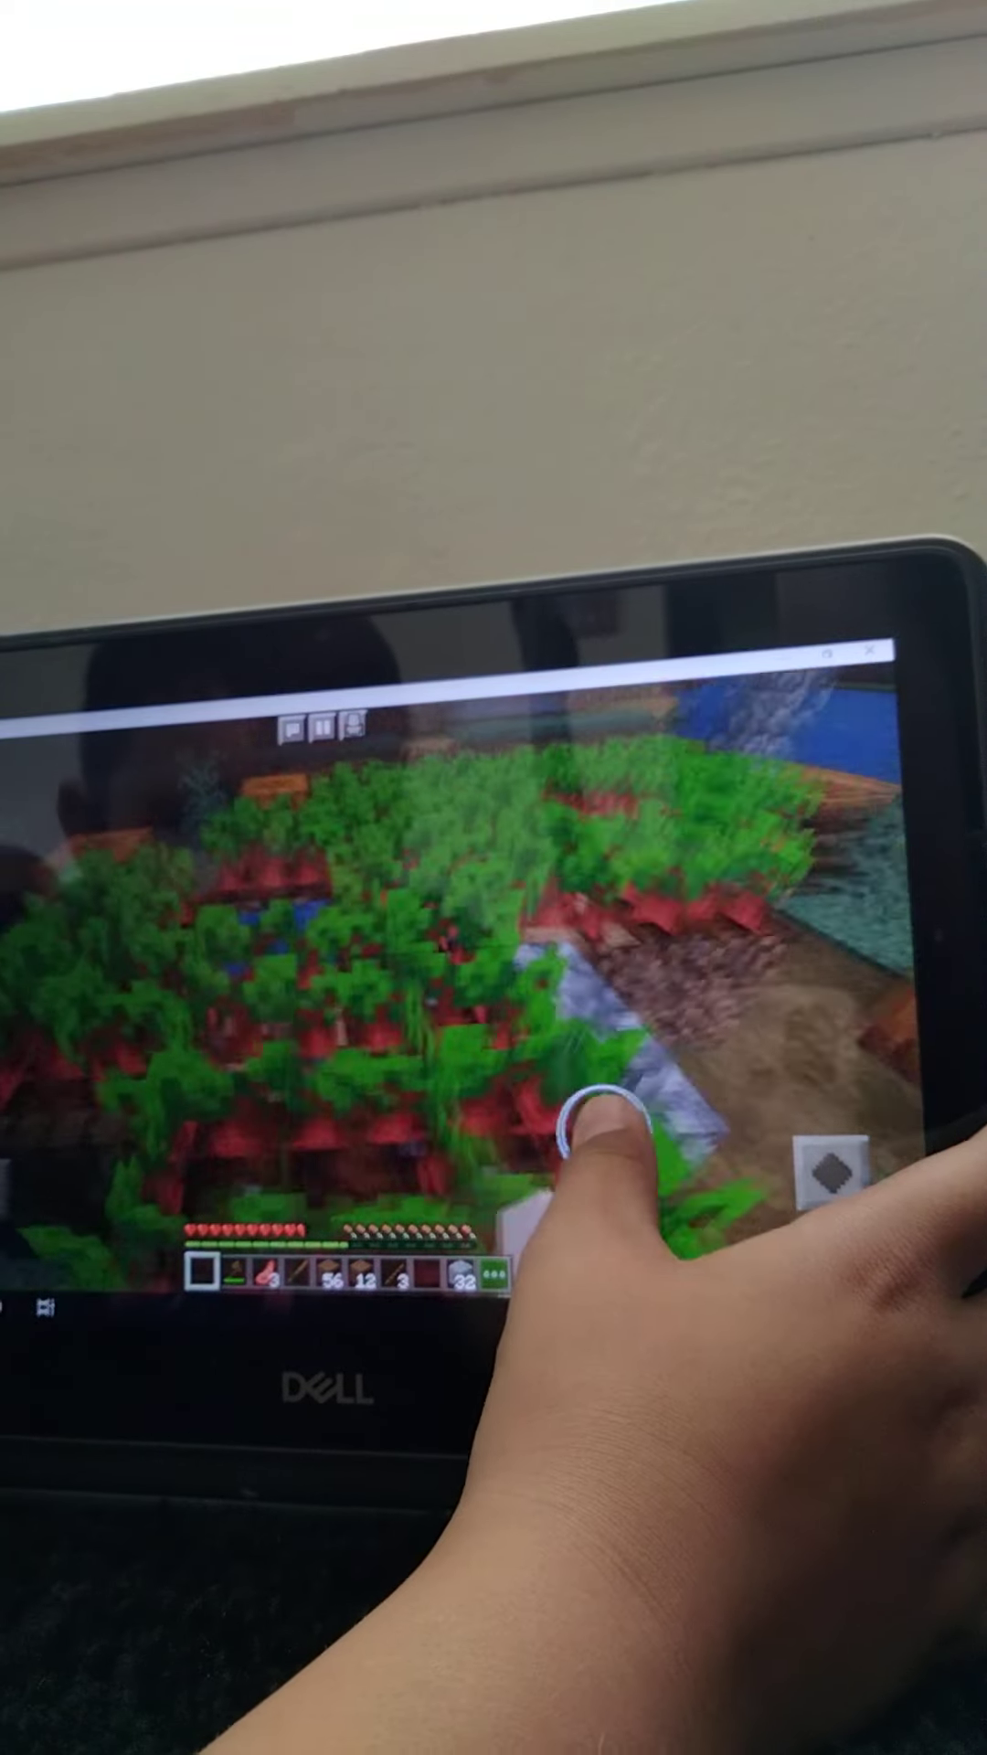
pyautogui.moveTo(582, 1117)
pyautogui.mouseDown()
pyautogui.moveTo(363, 1082)
pyautogui.moveTo(425, 959)
pyautogui.moveTo(419, 979)
pyautogui.moveTo(463, 1043)
pyautogui.moveTo(293, 999)
pyautogui.moveTo(318, 988)
pyautogui.moveTo(549, 999)
pyautogui.moveTo(435, 1039)
pyautogui.mouseUp()
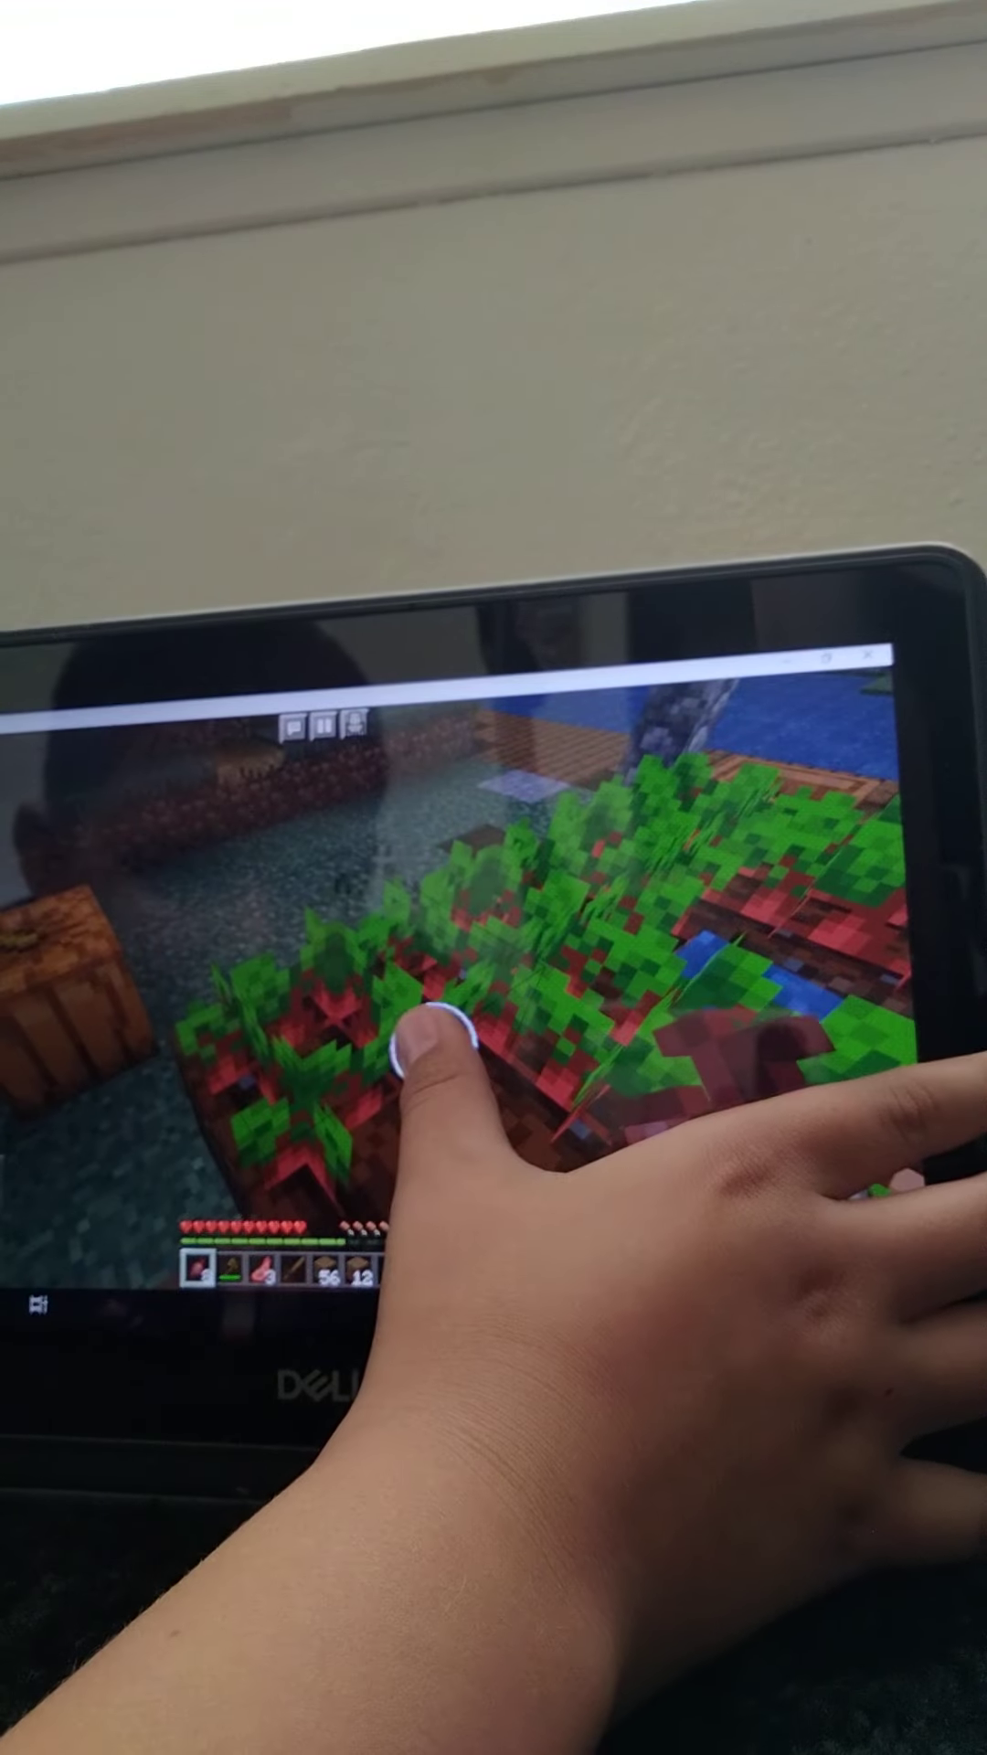
pyautogui.moveTo(507, 1012); pyautogui.dragTo(624, 967)
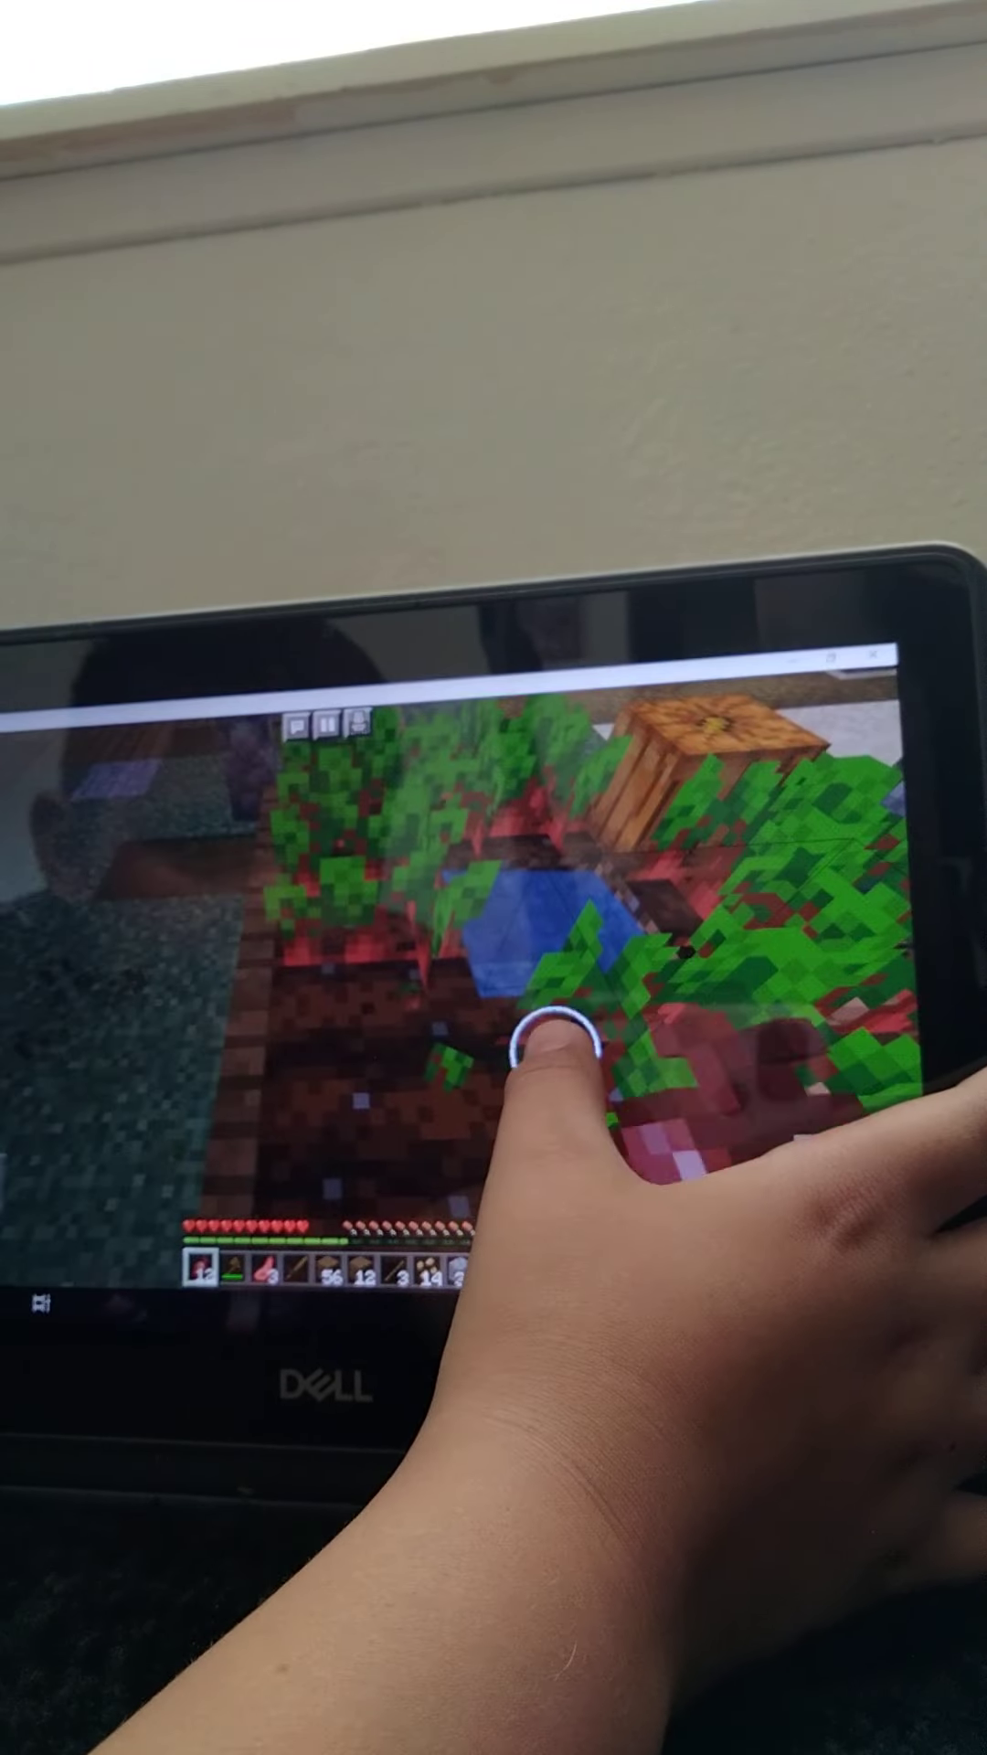
pyautogui.moveTo(556, 1038)
pyautogui.mouseDown()
pyautogui.moveTo(558, 1050)
pyautogui.moveTo(373, 956)
pyautogui.mouseUp()
pyautogui.click(370, 959)
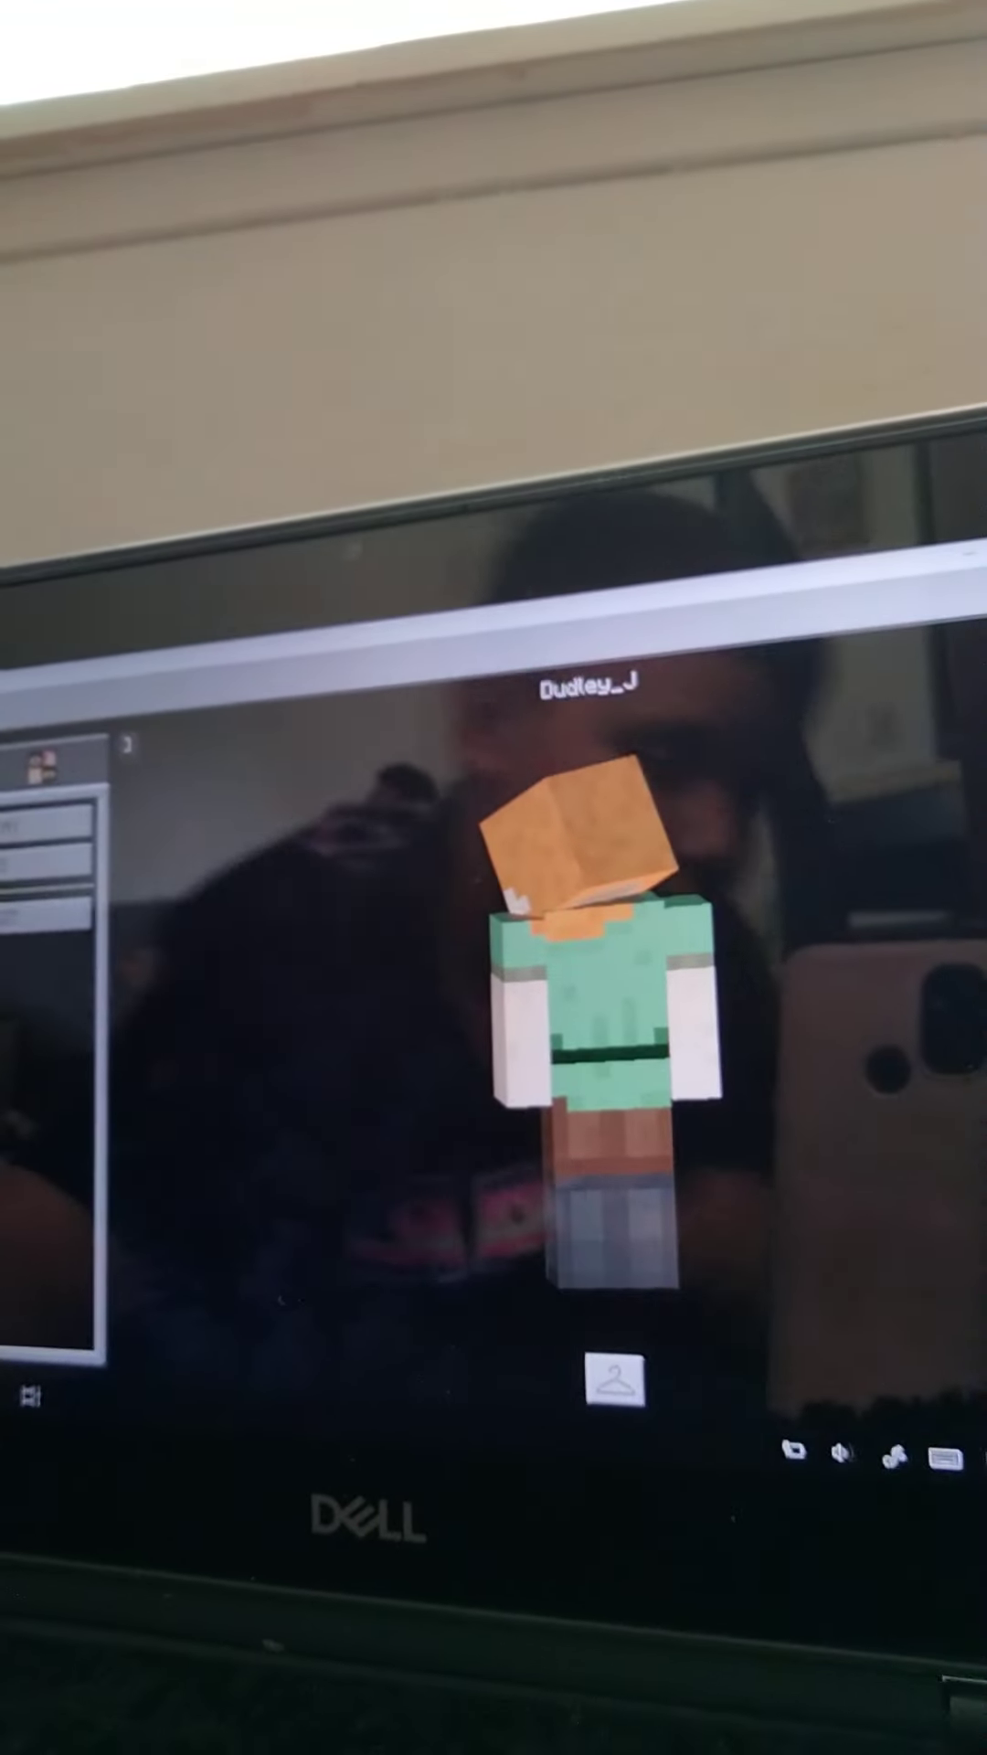
pyautogui.press('Escape')
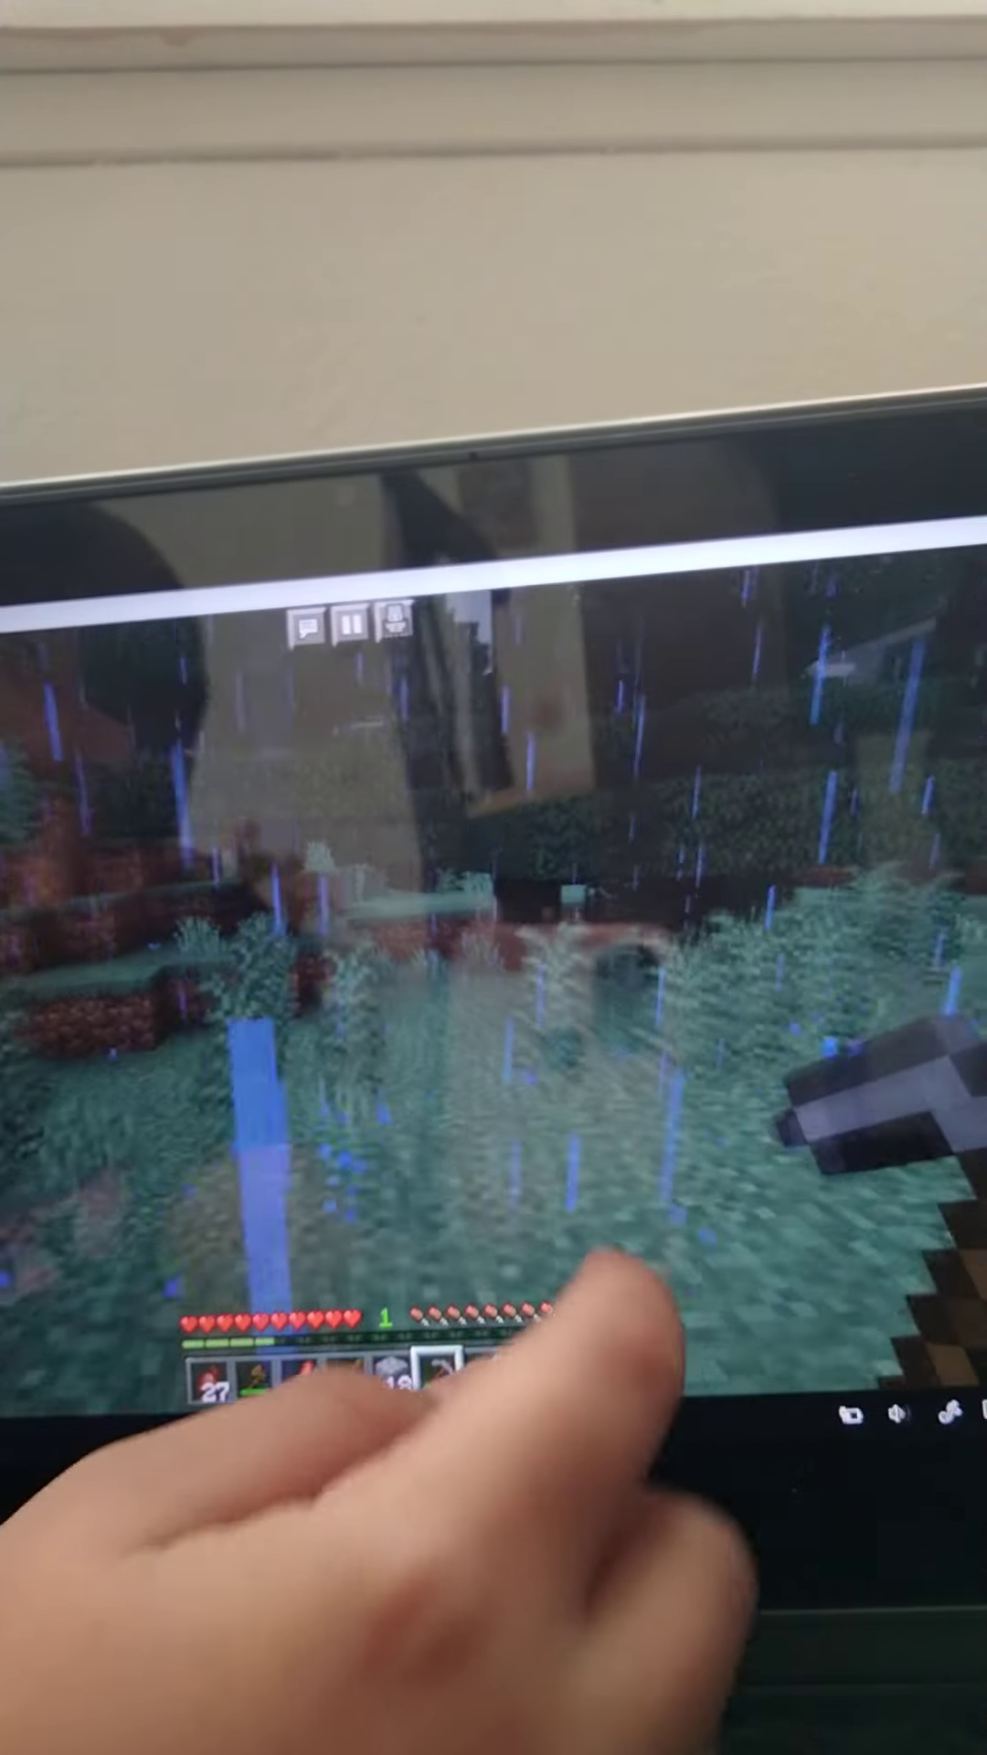
# Pause the game, look around the dirt wall and field, and equip the wooden tool
pyautogui.moveTo(490, 1164)
pyautogui.mouseDown()
pyautogui.moveTo(466, 1155)
pyautogui.moveTo(452, 1283)
pyautogui.moveTo(538, 1234)
pyautogui.mouseUp()
pyautogui.click(398, 1362)
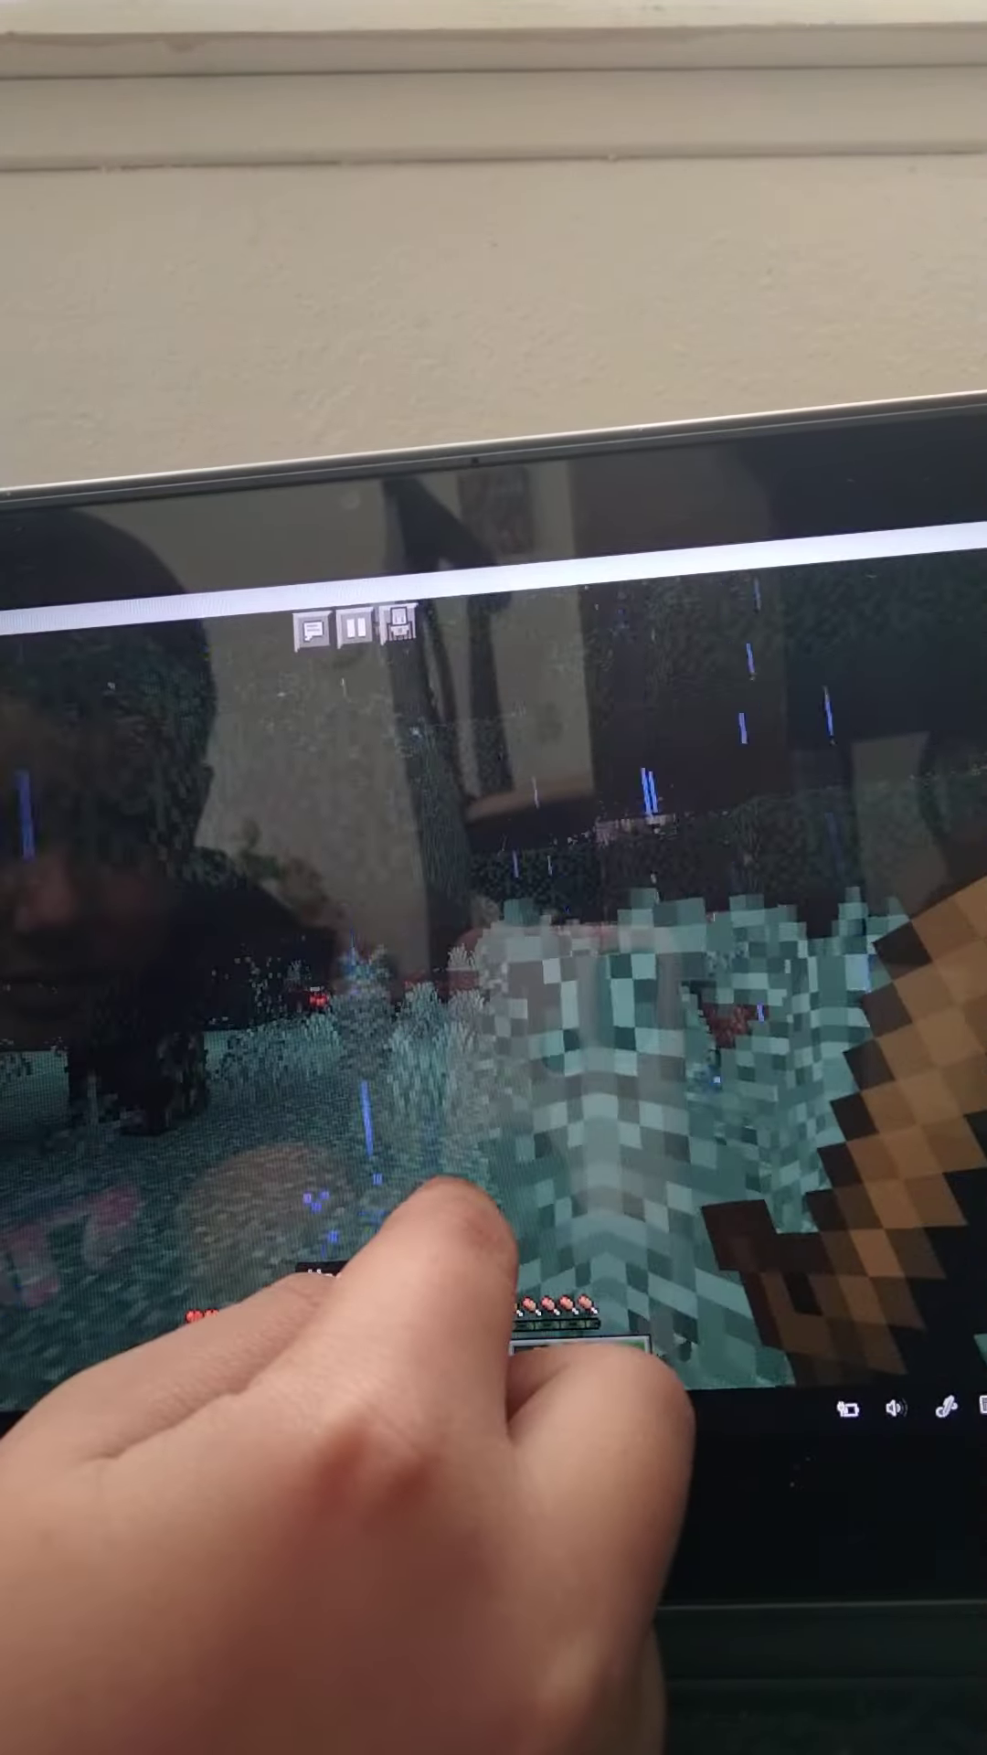
pyautogui.moveTo(473, 1207)
pyautogui.mouseDown()
pyautogui.moveTo(478, 1325)
pyautogui.moveTo(463, 1216)
pyautogui.mouseUp()
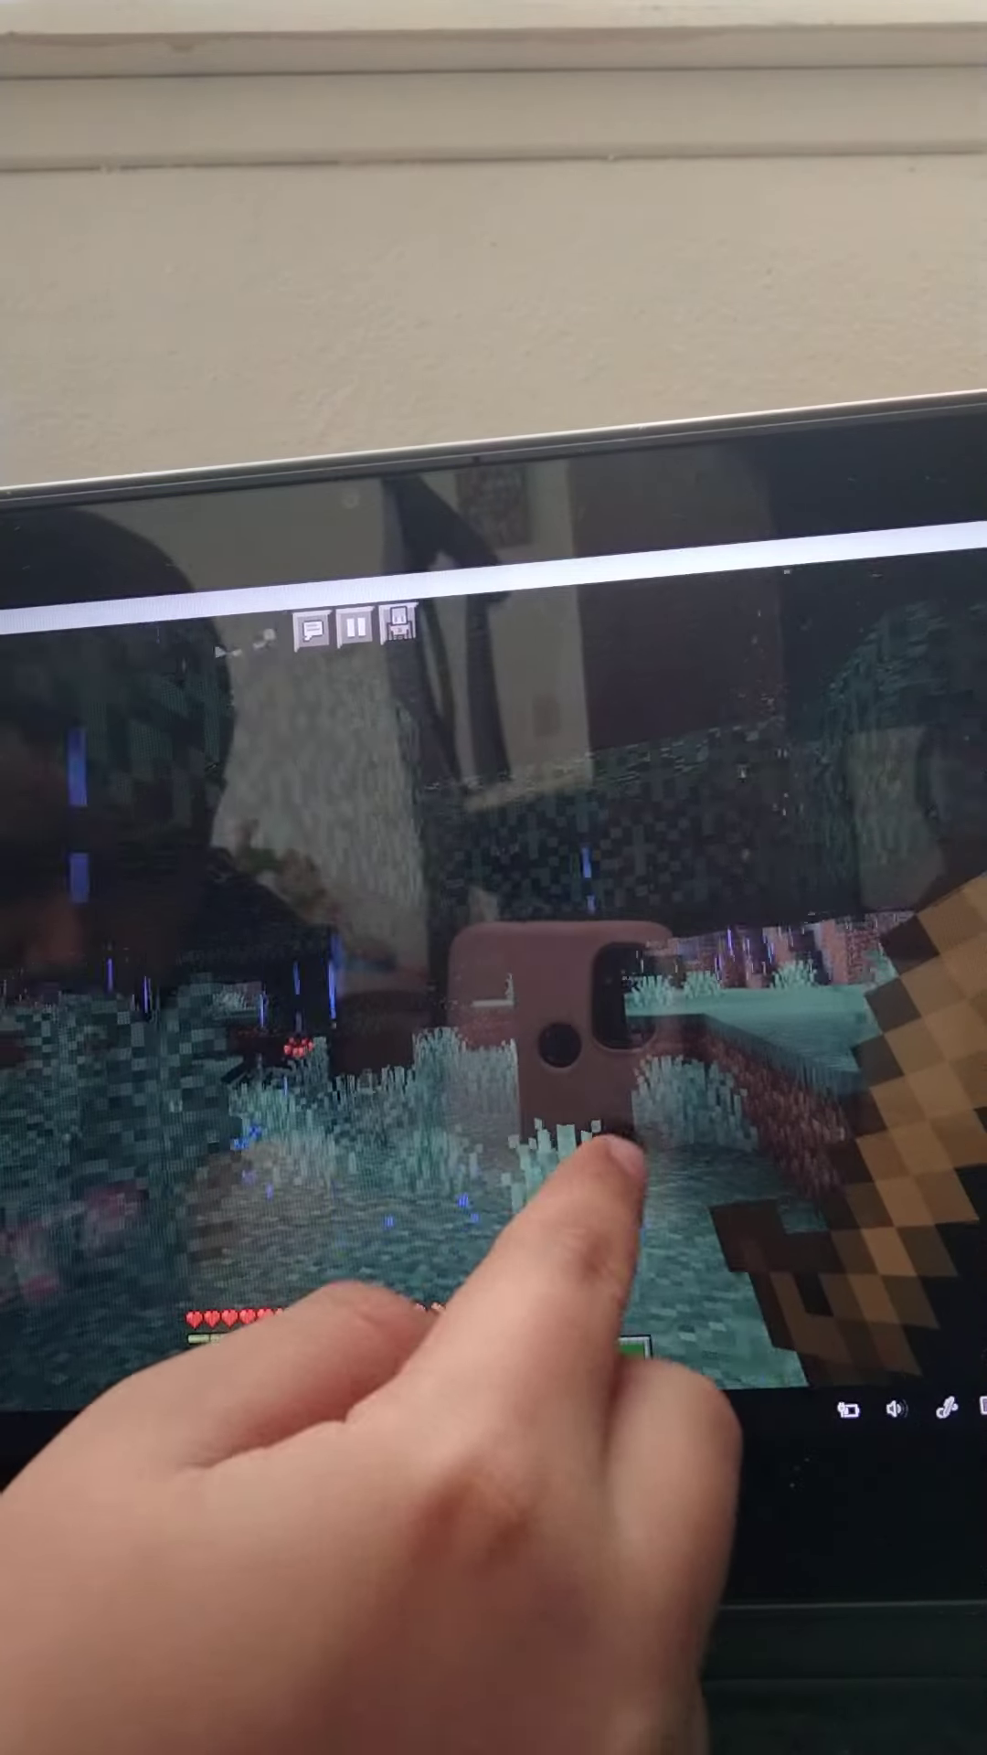
pyautogui.moveTo(618, 1145)
pyautogui.mouseDown()
pyautogui.moveTo(548, 1175)
pyautogui.moveTo(398, 1084)
pyautogui.mouseUp()
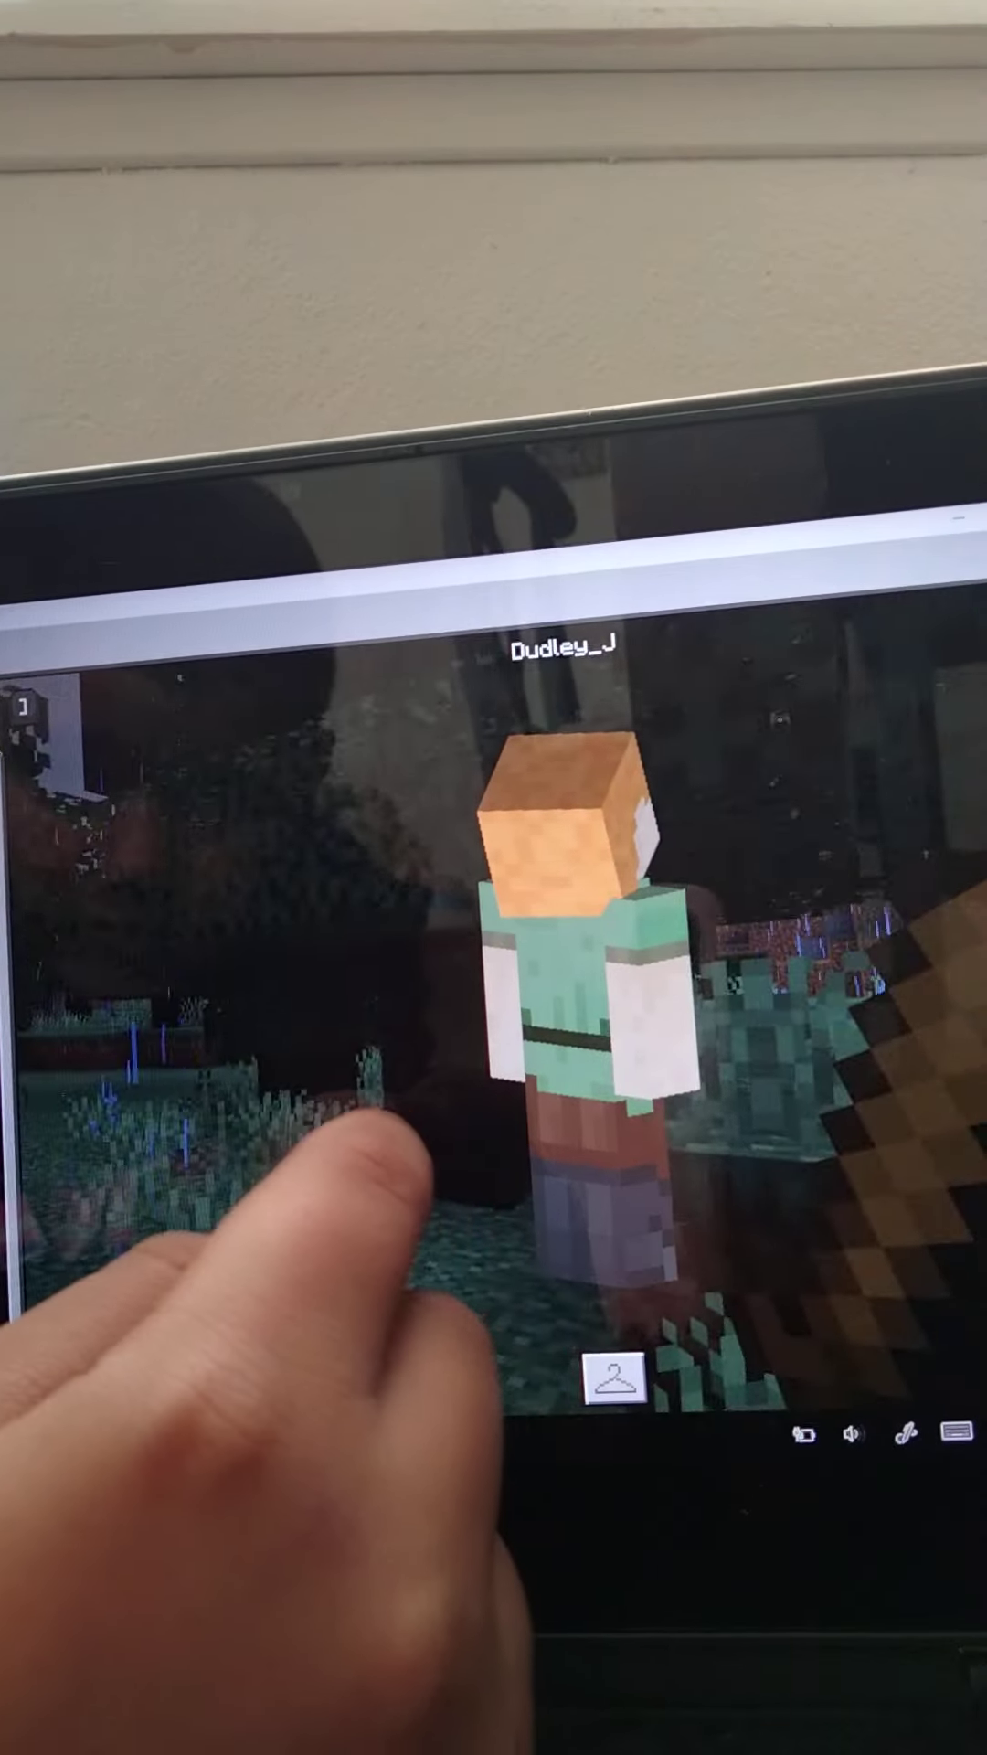
# Resume, aim at the spider and kill it, then turn toward the path
pyautogui.click(349, 1083)
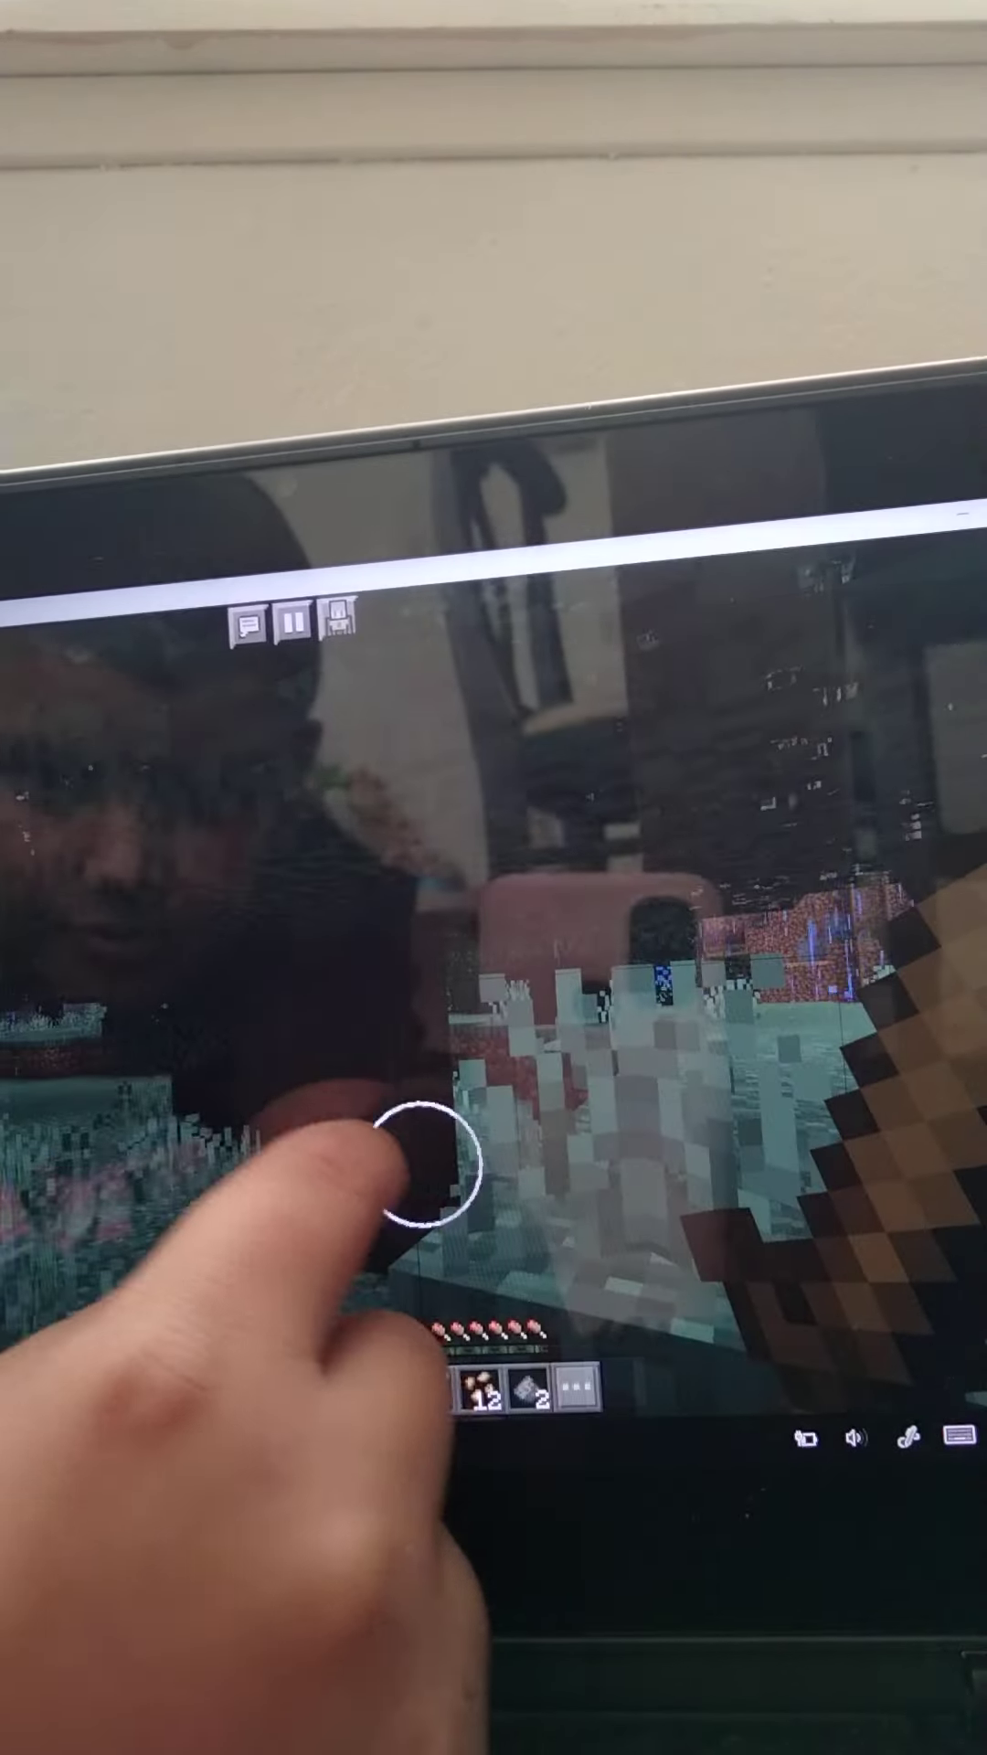
pyautogui.moveTo(424, 1164)
pyautogui.mouseDown()
pyautogui.moveTo(224, 1136)
pyautogui.moveTo(461, 1224)
pyautogui.mouseUp()
pyautogui.moveTo(491, 1117); pyautogui.dragTo(569, 1167)
pyautogui.click(567, 1167)
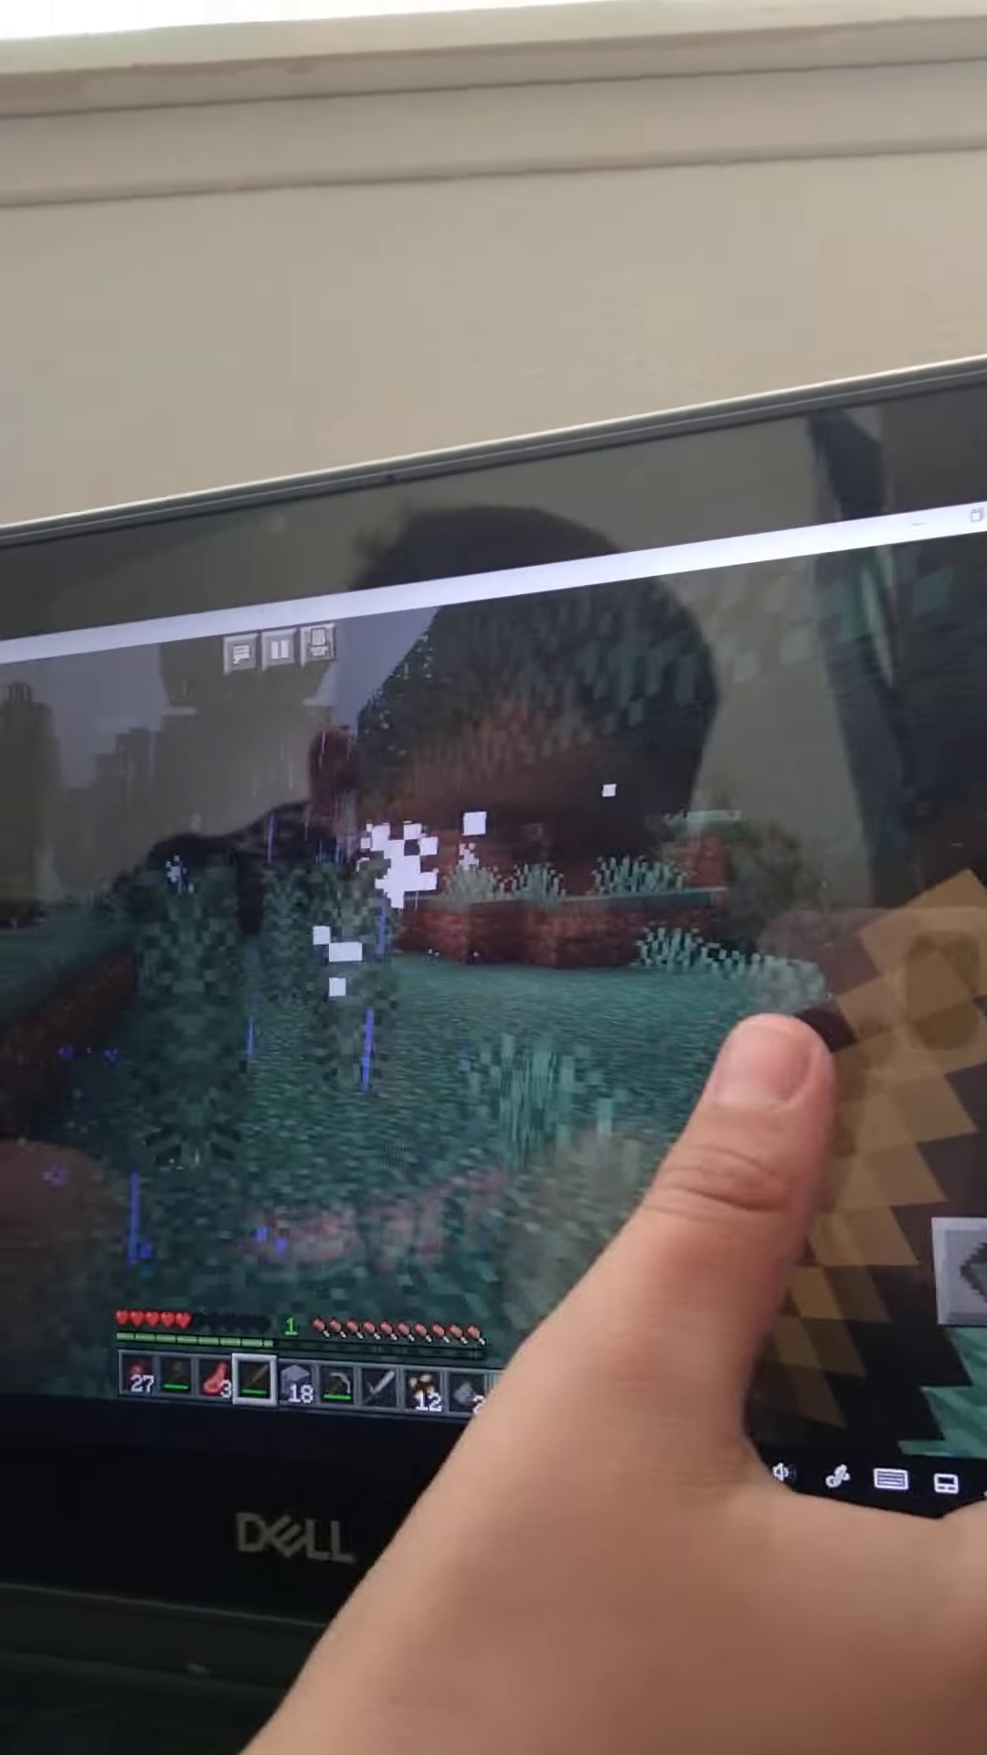
pyautogui.moveTo(740, 1056); pyautogui.dragTo(343, 960)
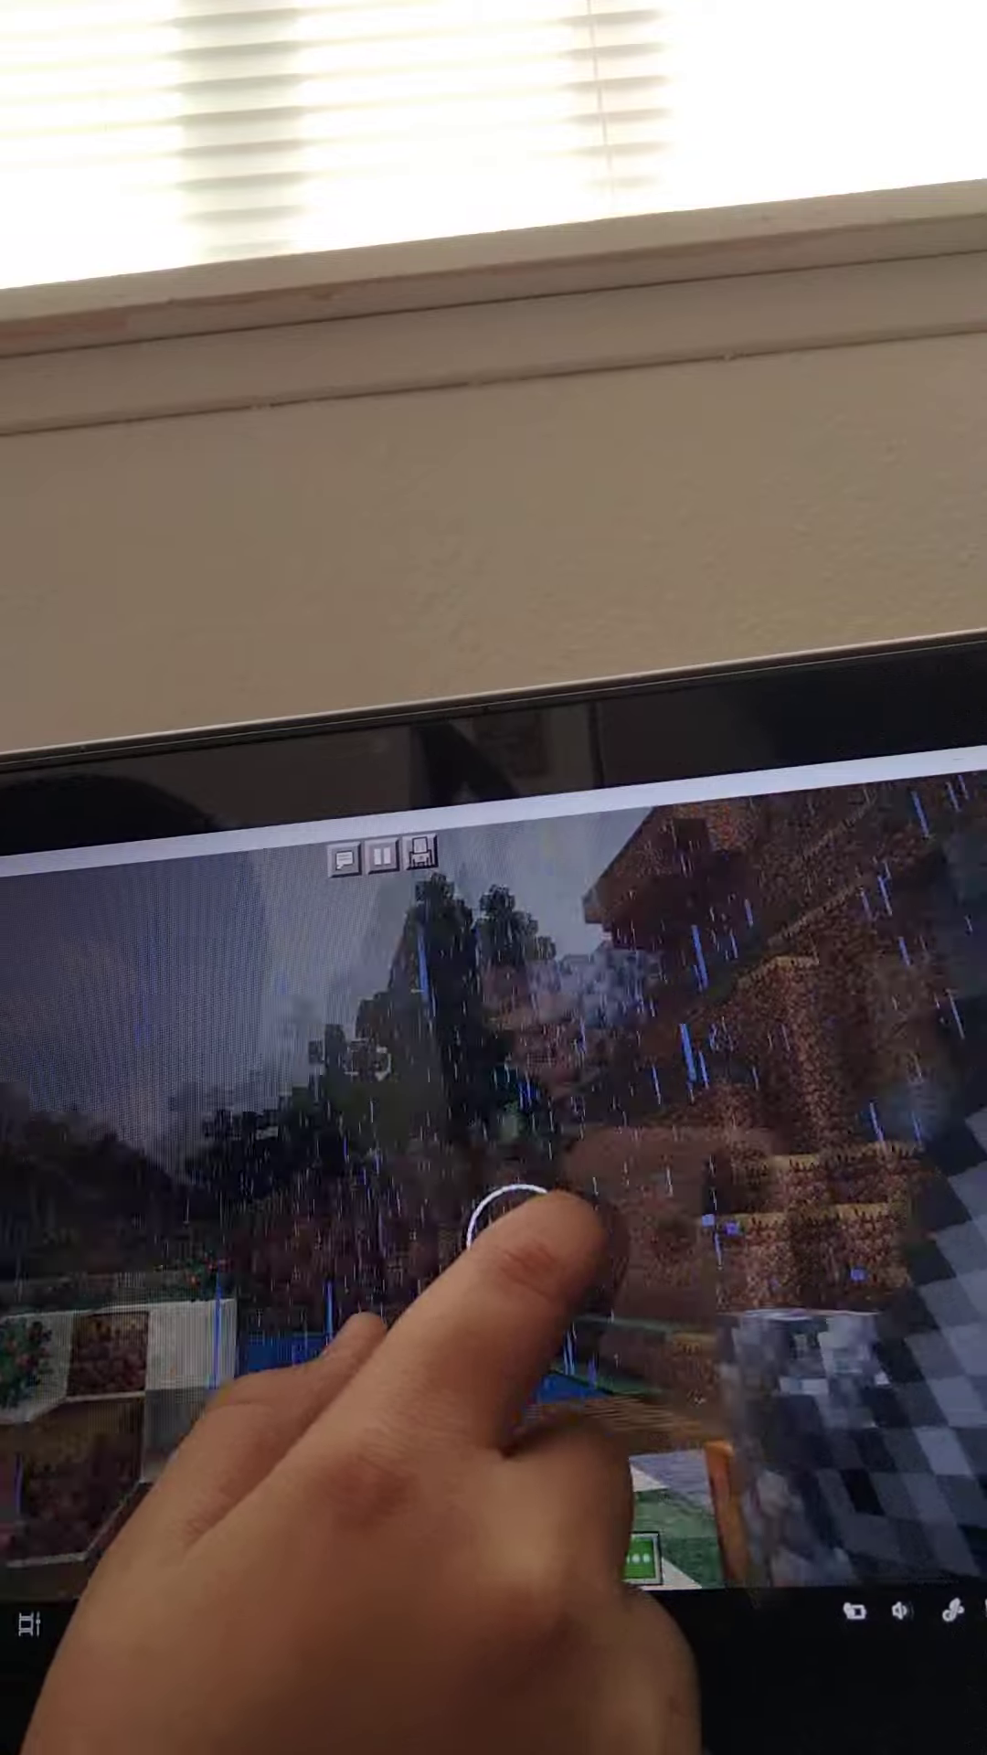
# Turn toward the dirt wall and place cobblestone blocks against it
pyautogui.moveTo(501, 1216)
pyautogui.mouseDown()
pyautogui.moveTo(393, 1155)
pyautogui.moveTo(745, 1371)
pyautogui.moveTo(589, 1293)
pyautogui.moveTo(613, 1317)
pyautogui.moveTo(617, 1351)
pyautogui.mouseUp()
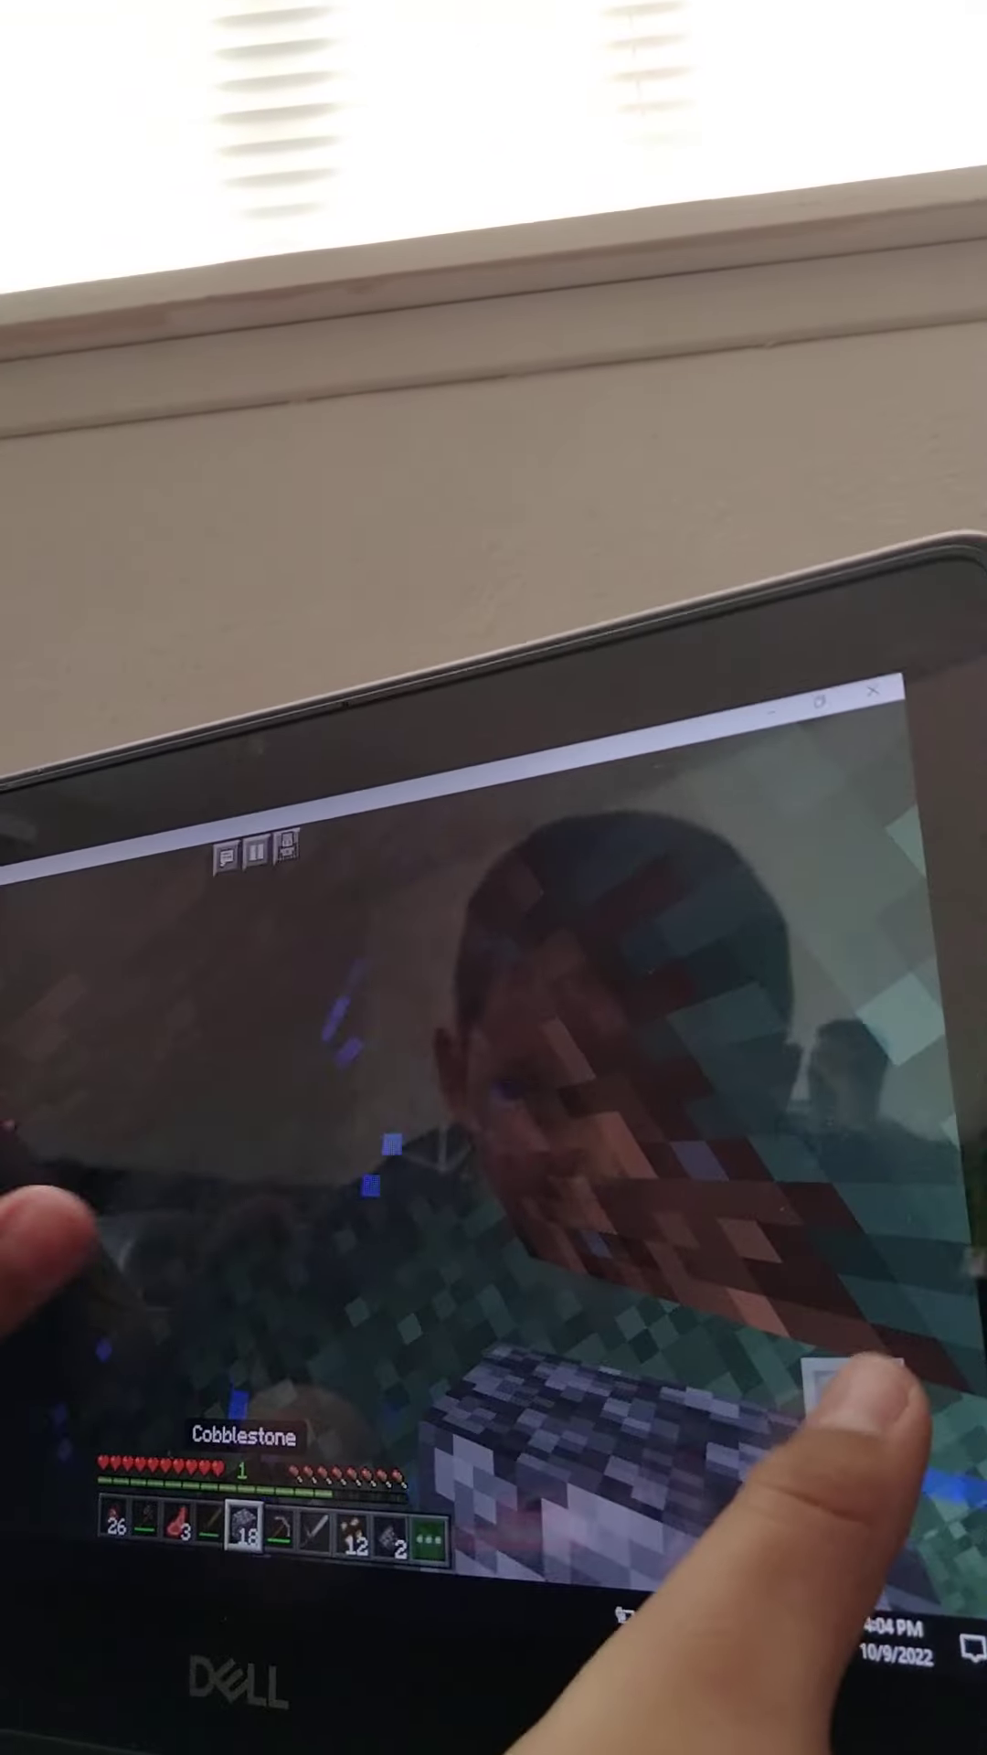
pyautogui.click(217, 1250)
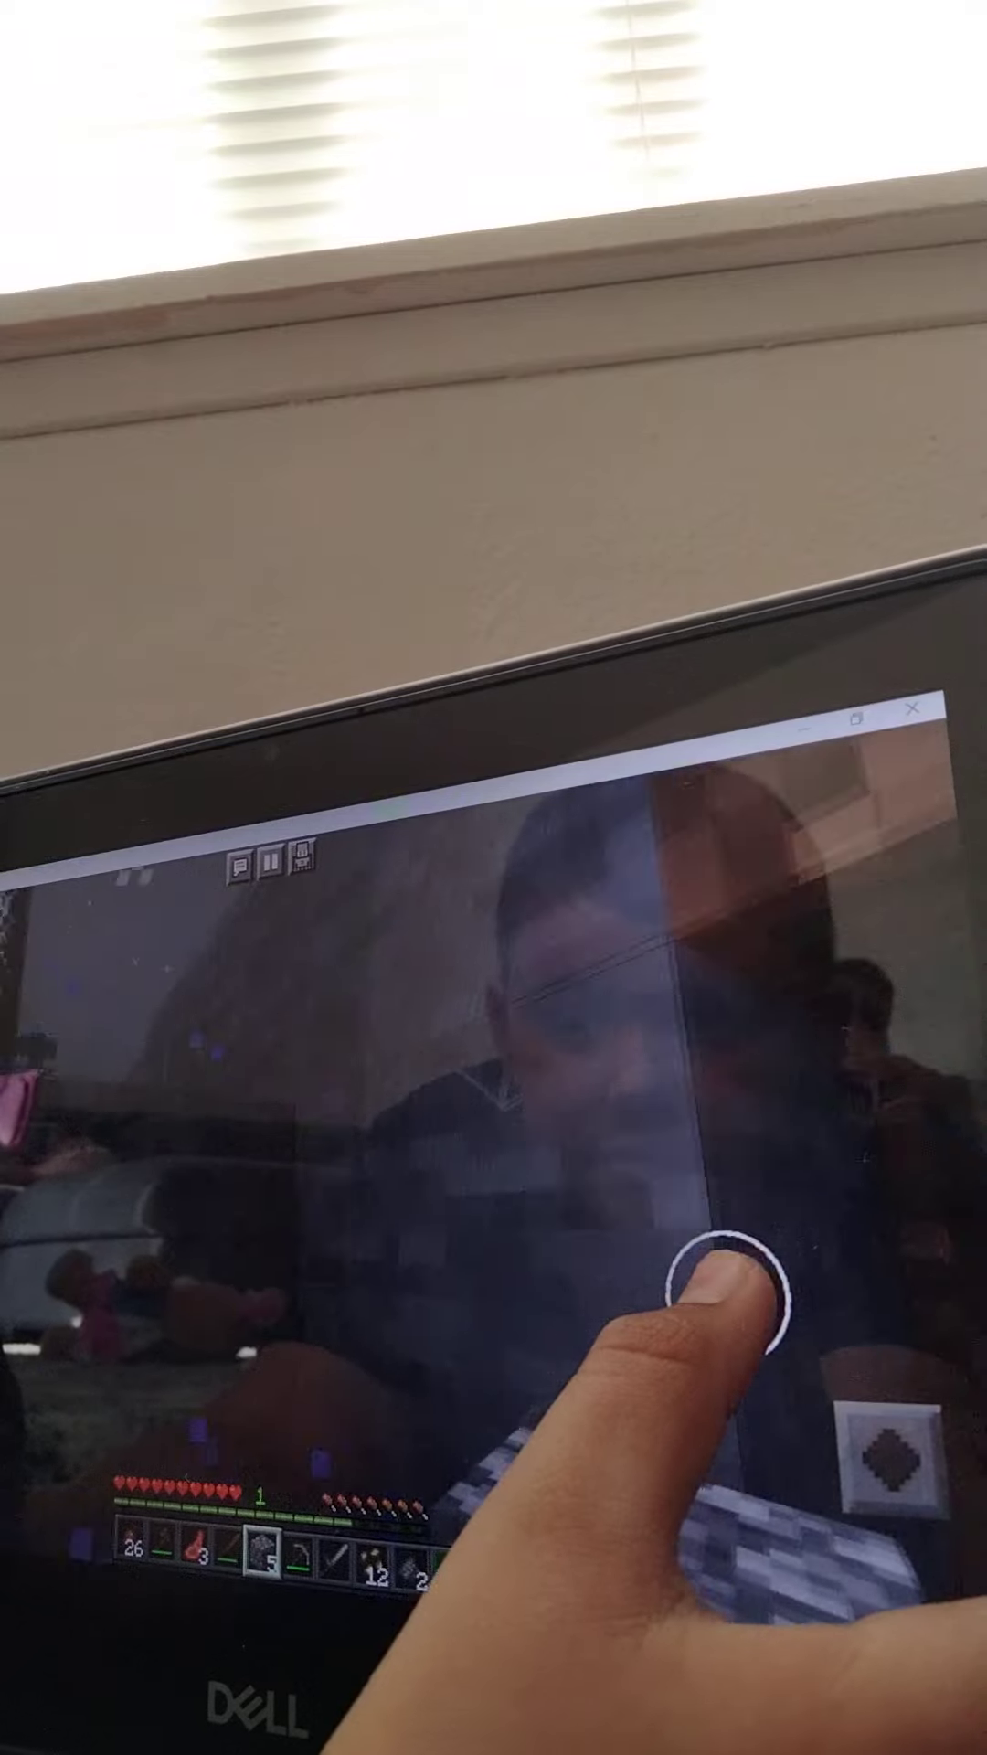
# Look toward the cobweb and snowy landscape, then down at the stone wall
pyautogui.moveTo(659, 1282); pyautogui.dragTo(592, 1285)
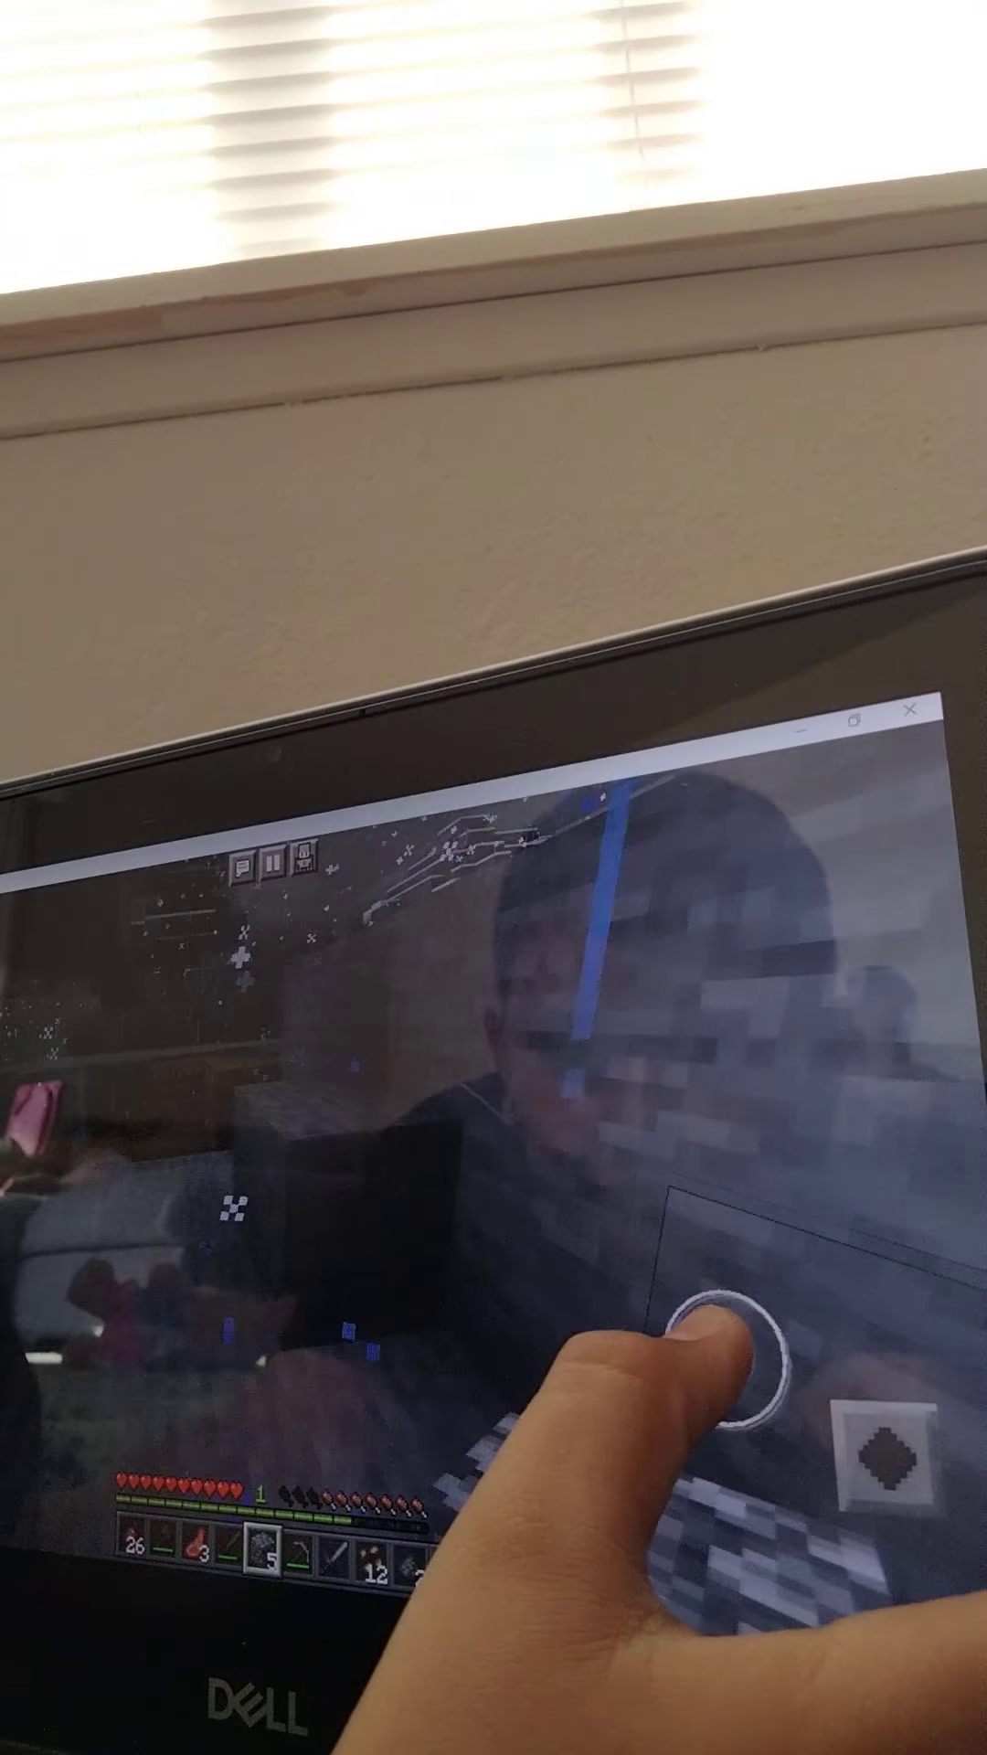
pyautogui.moveTo(728, 1358); pyautogui.dragTo(695, 1337)
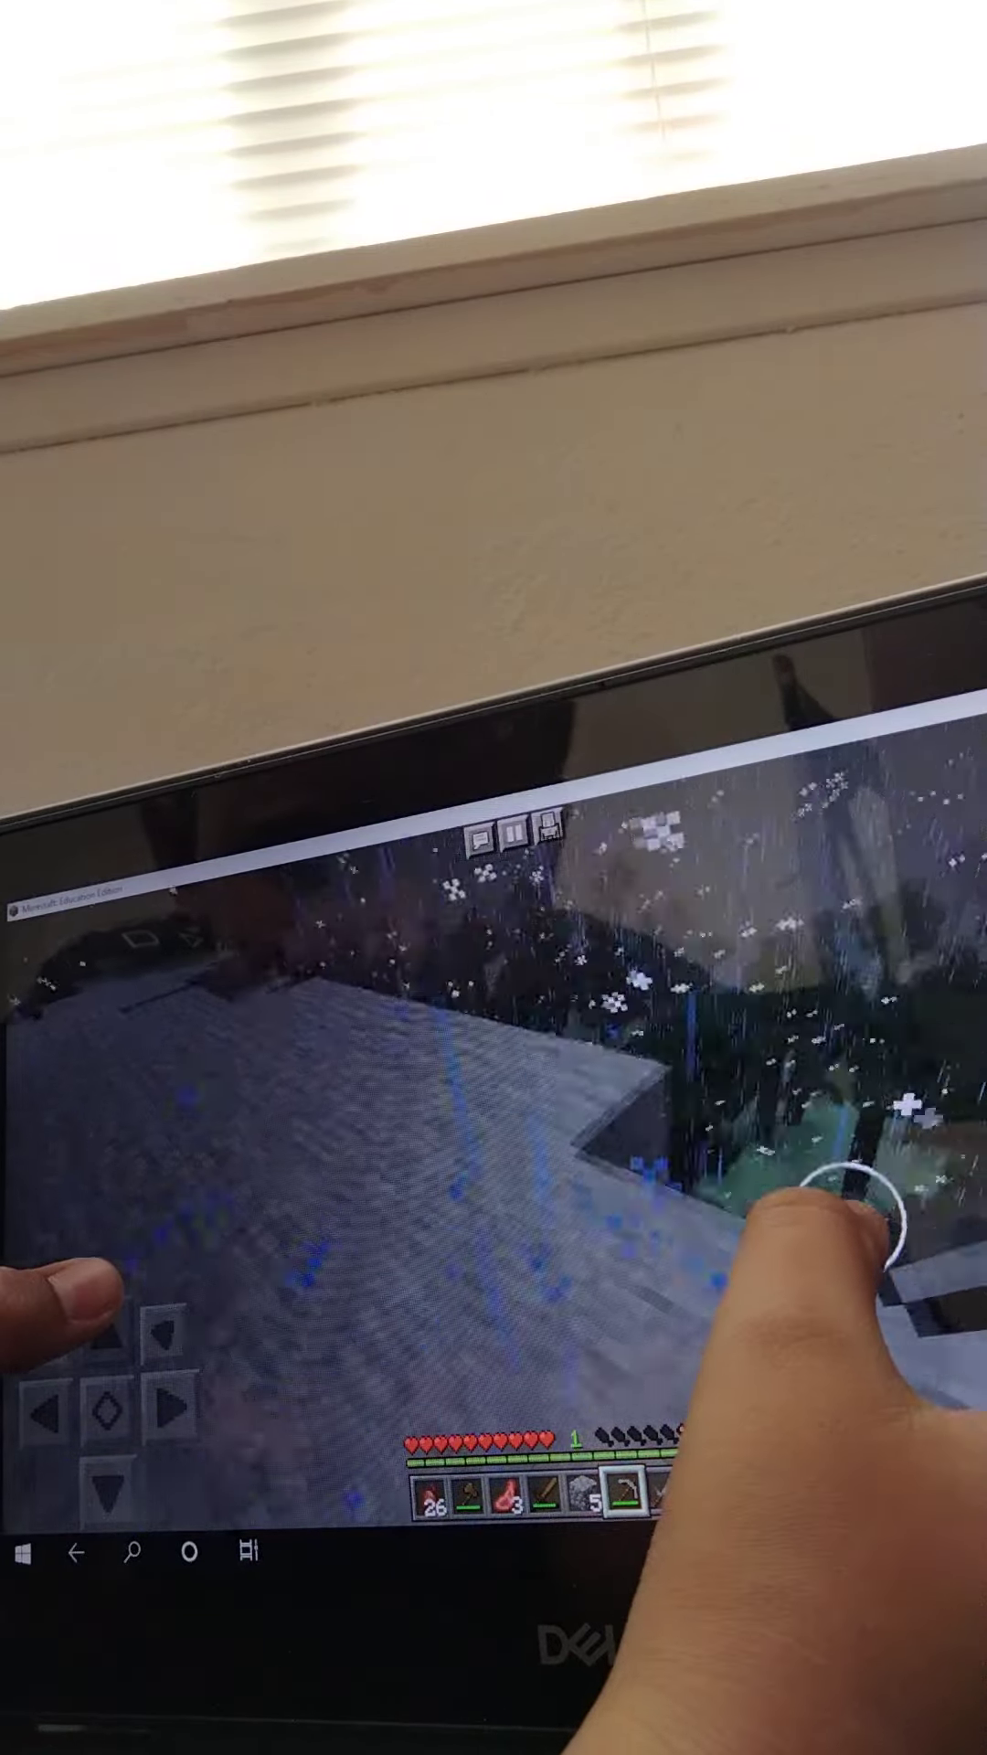
pyautogui.moveTo(850, 1220)
pyautogui.mouseDown()
pyautogui.moveTo(909, 1262)
pyautogui.moveTo(727, 1159)
pyautogui.mouseUp()
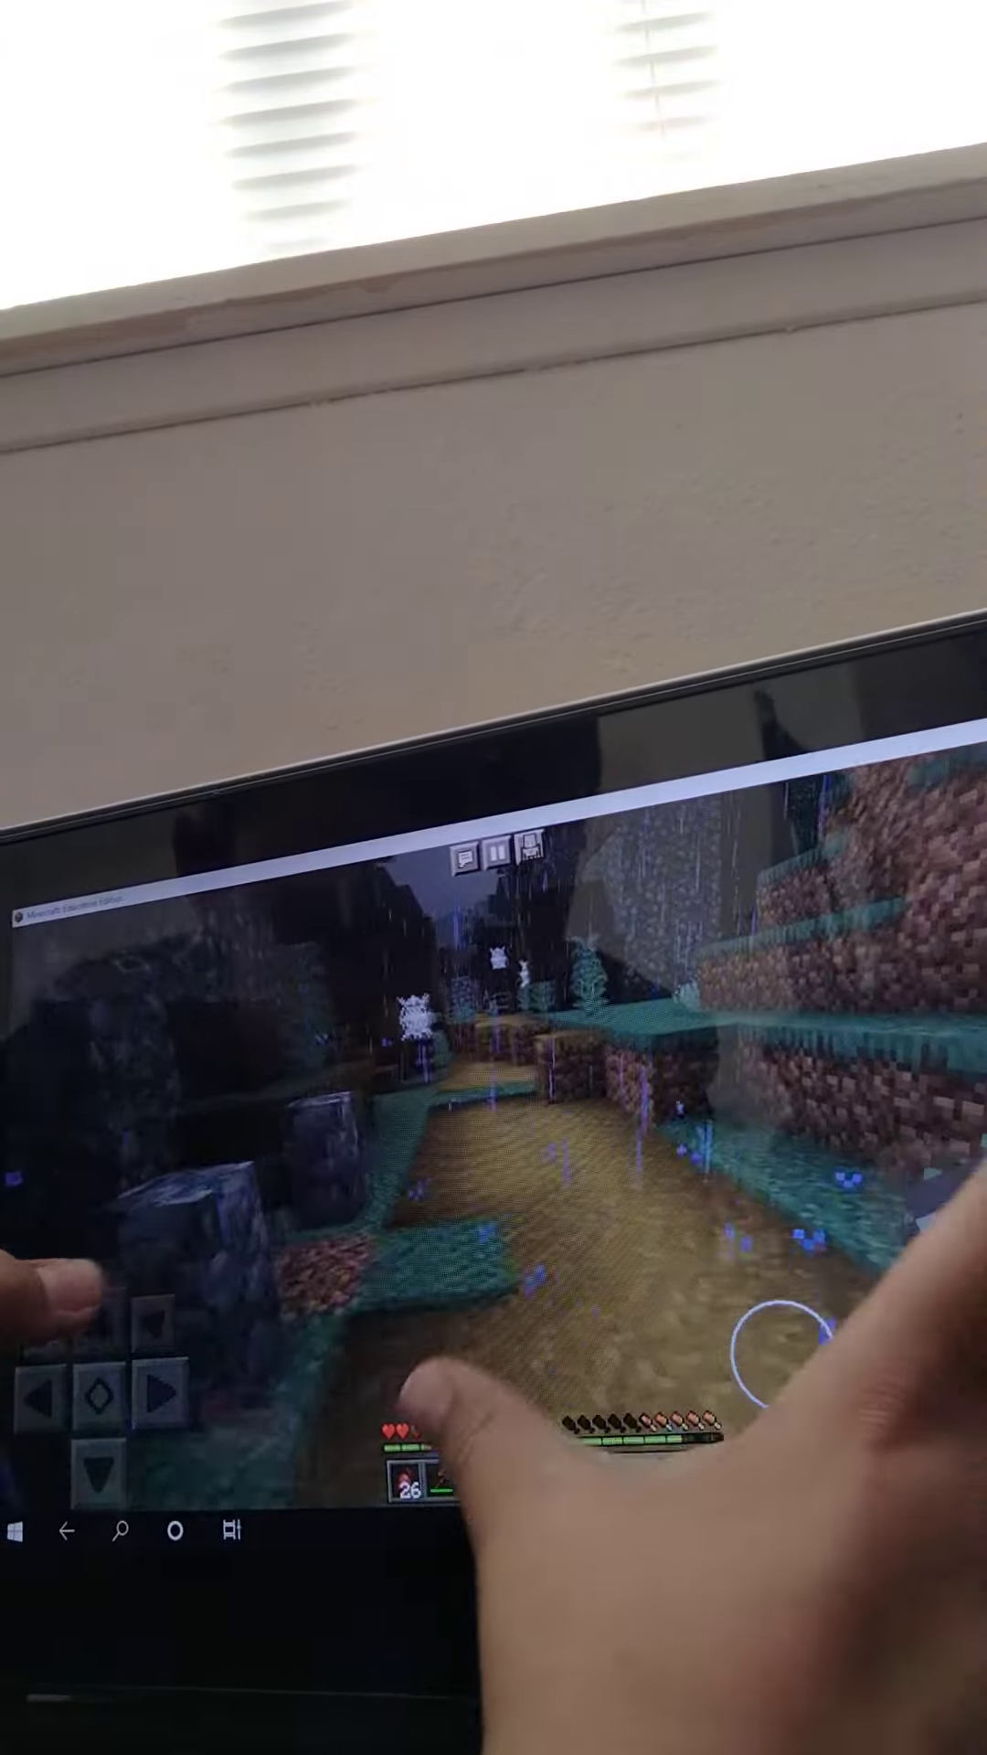
# Switch to the beetroot in the hotbar and face the cobblestone wall
pyautogui.click(402, 1483)
pyautogui.moveTo(627, 1253); pyautogui.dragTo(736, 1241)
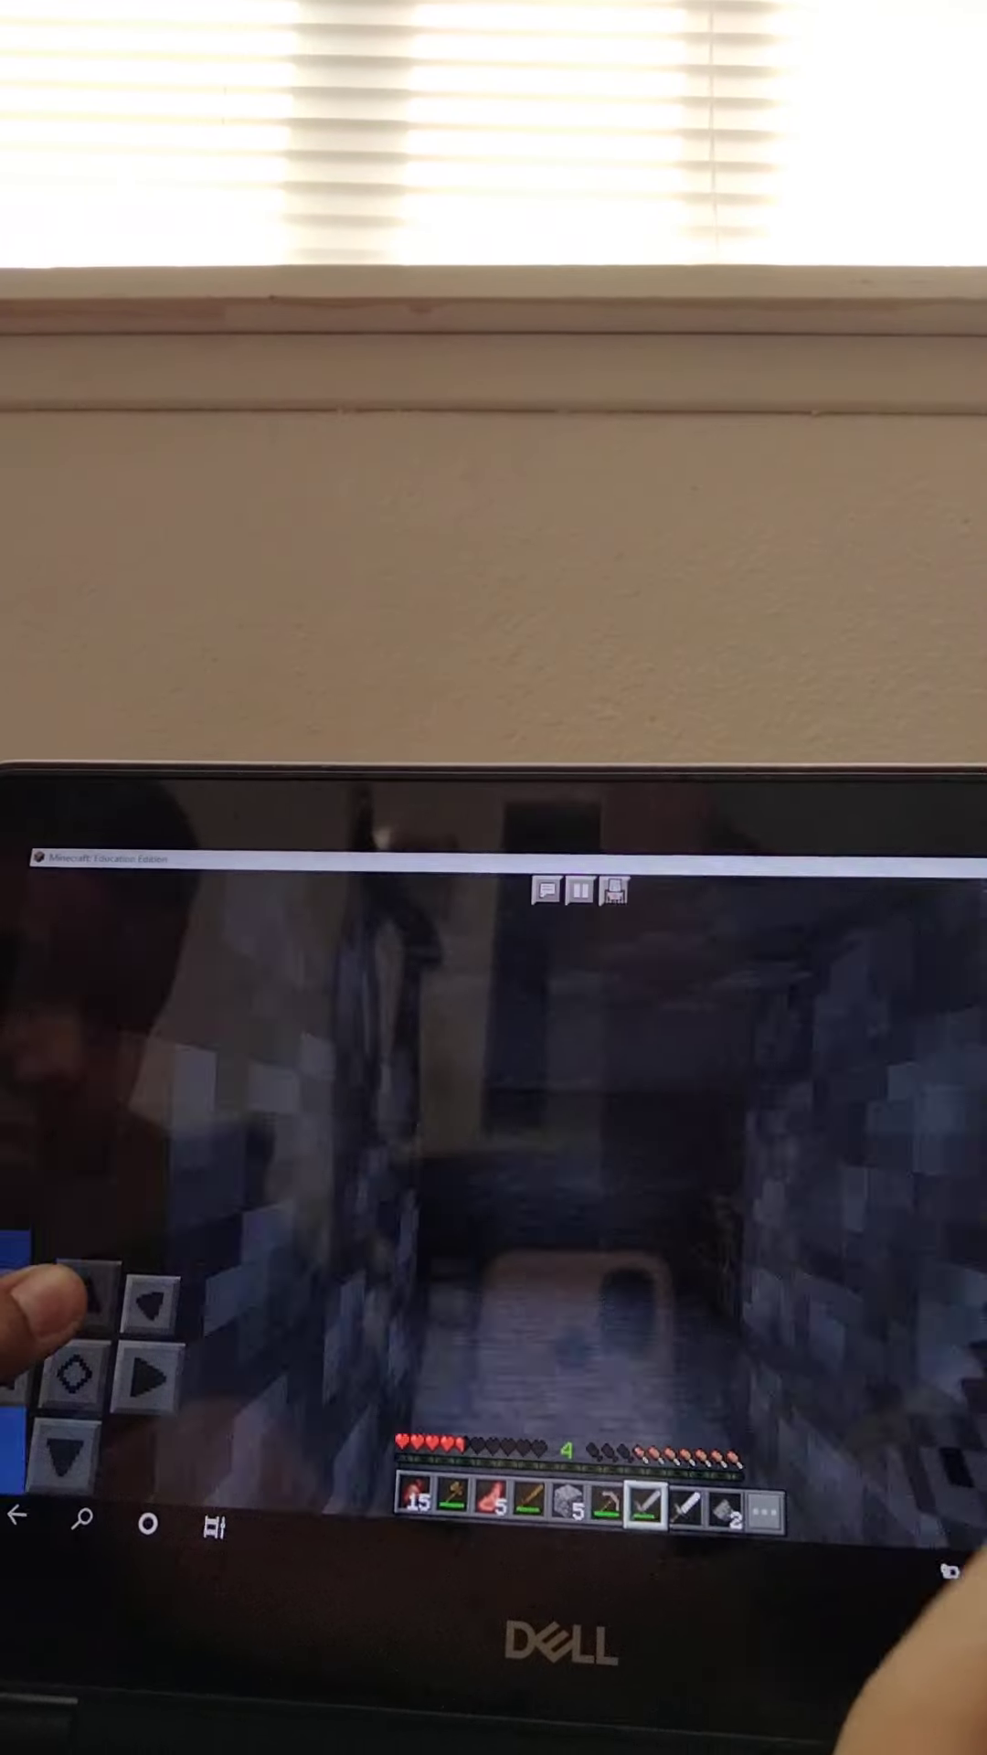
# Walk out of the stone tunnel toward the crafting-table room and bring up the inventory
pyautogui.click(90, 1288)
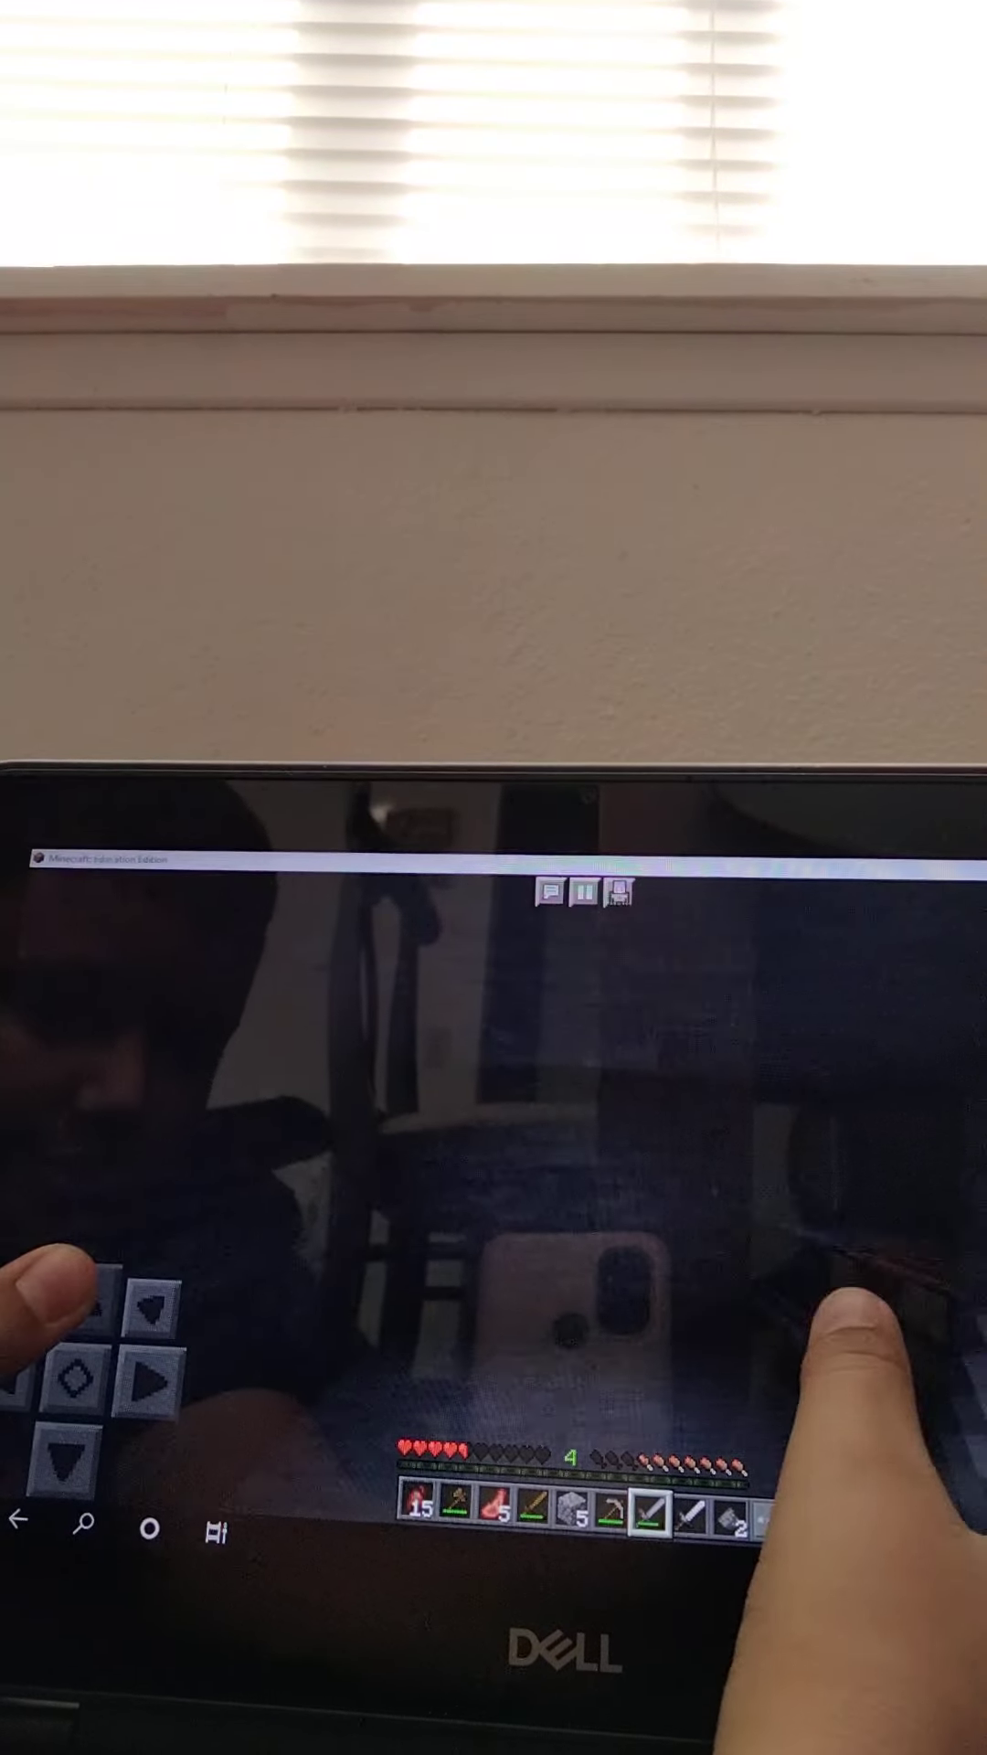
pyautogui.moveTo(842, 1372); pyautogui.dragTo(861, 1351)
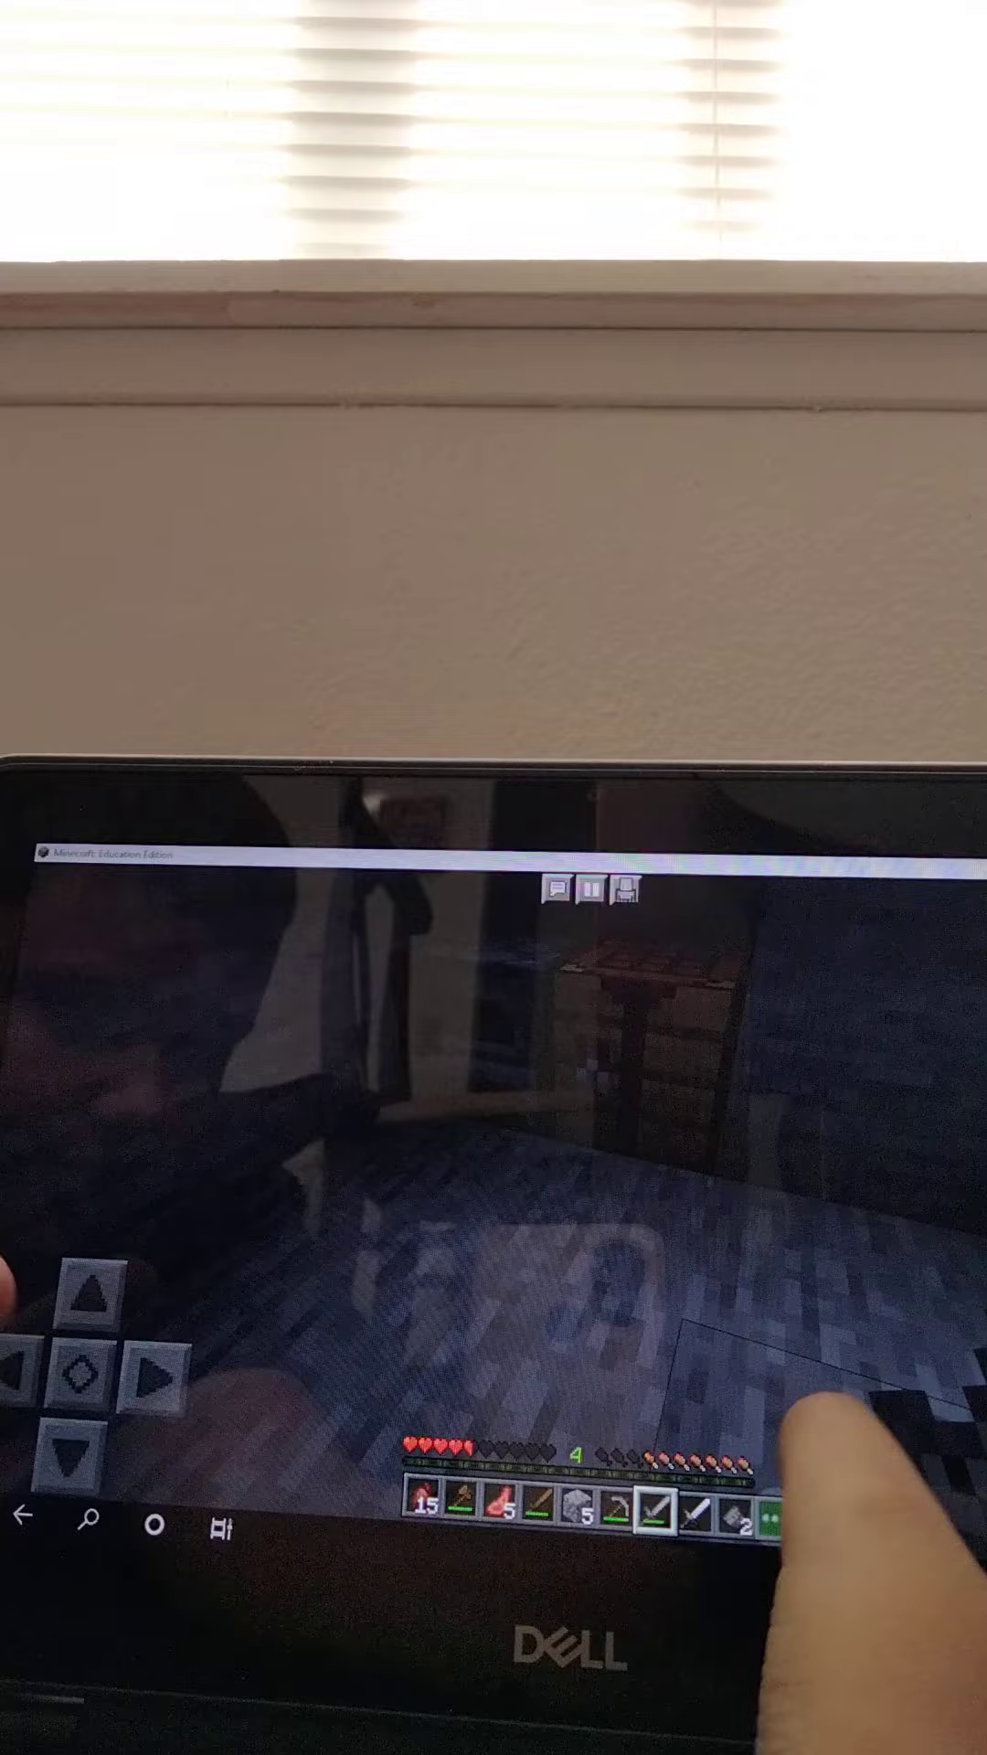
pyautogui.click(771, 1518)
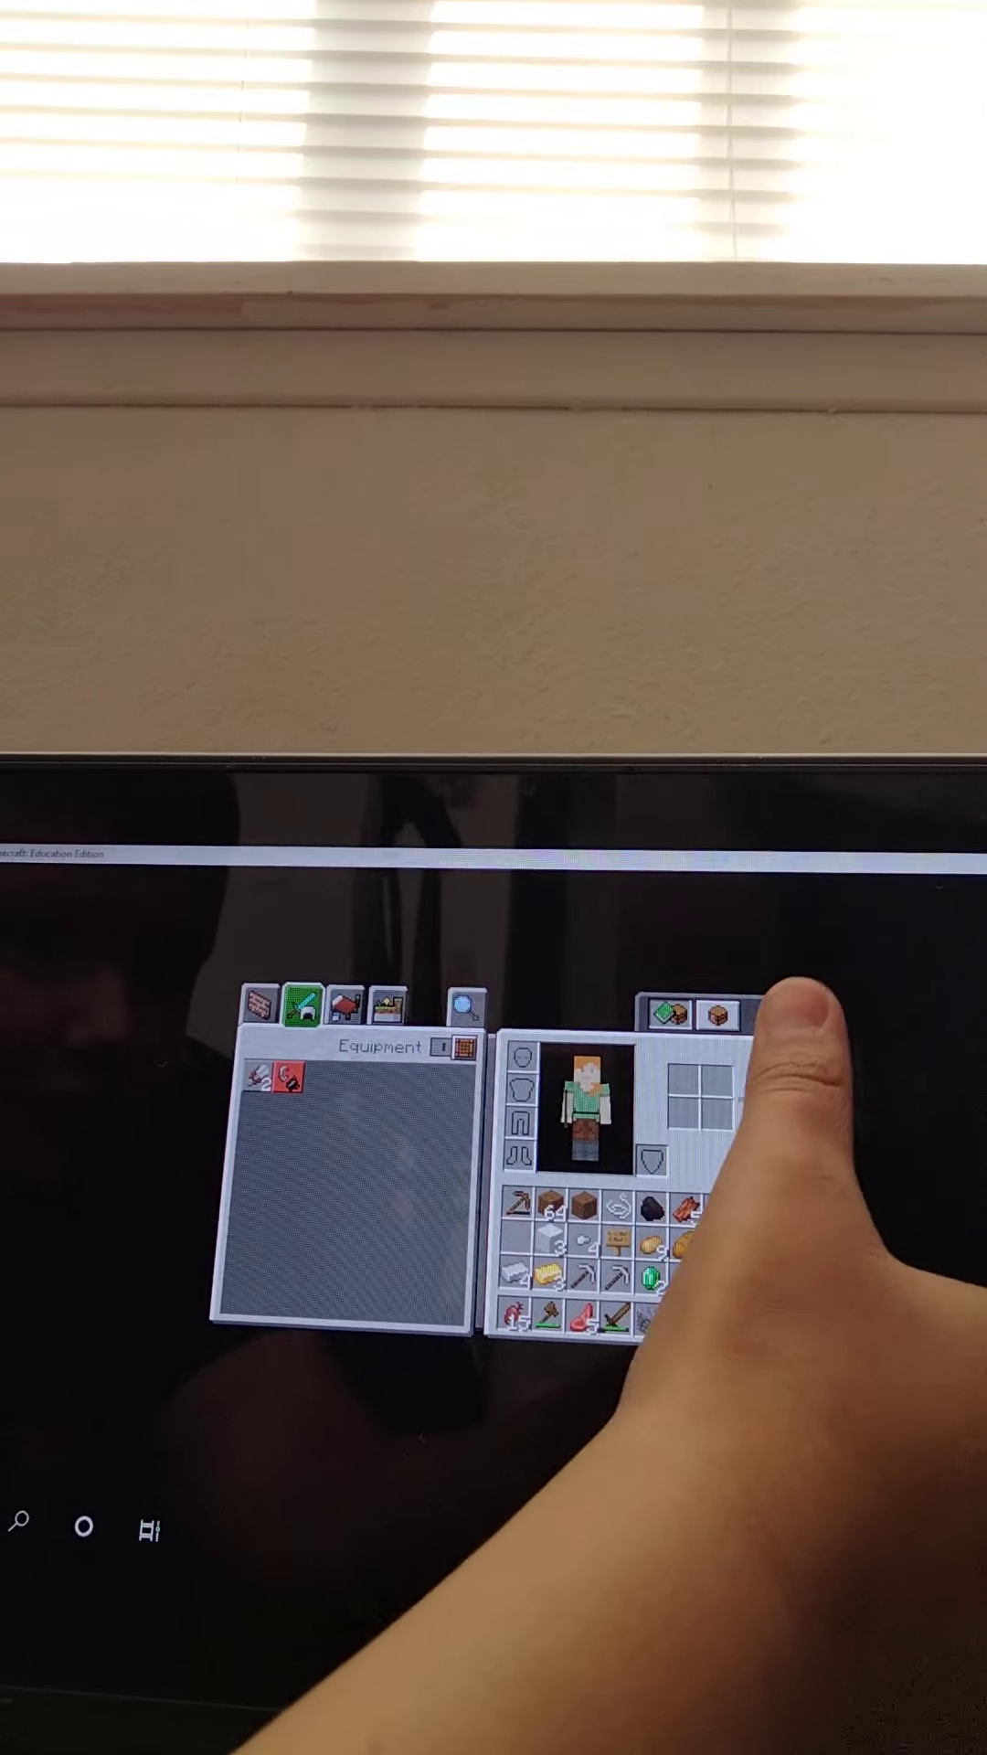
# Return to the world and fill the crafting grid with the Chest recipe
pyautogui.click(795, 1013)
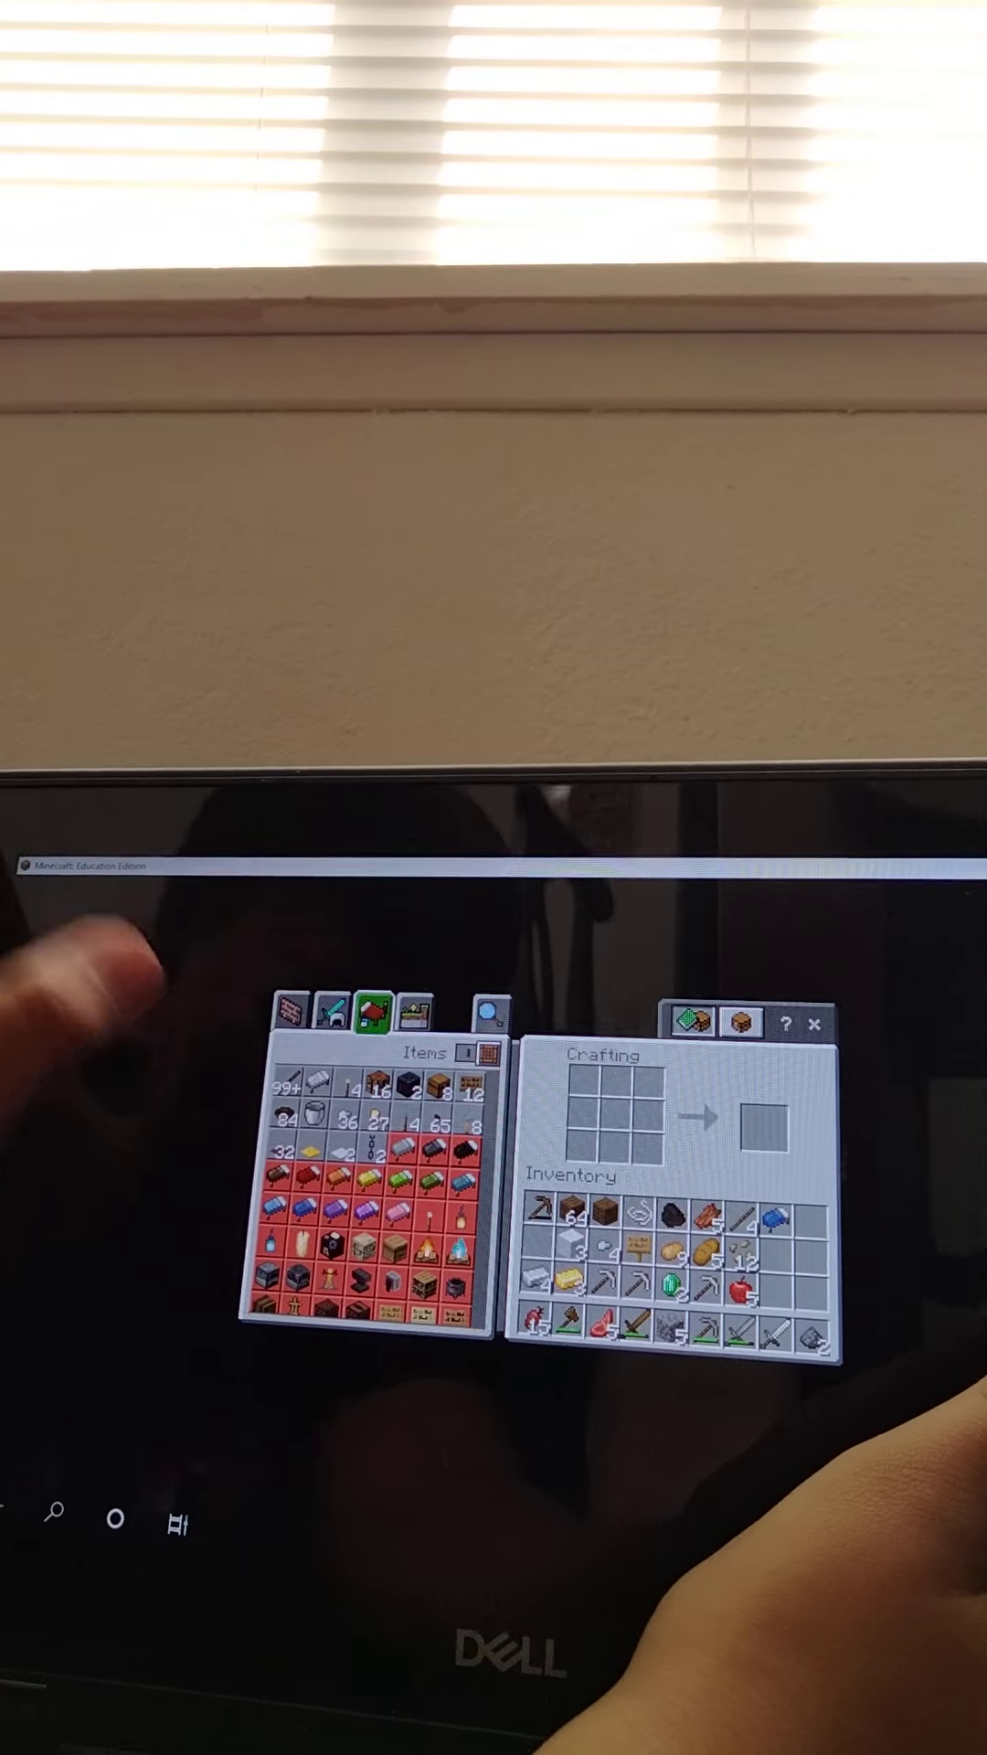
pyautogui.click(439, 1063)
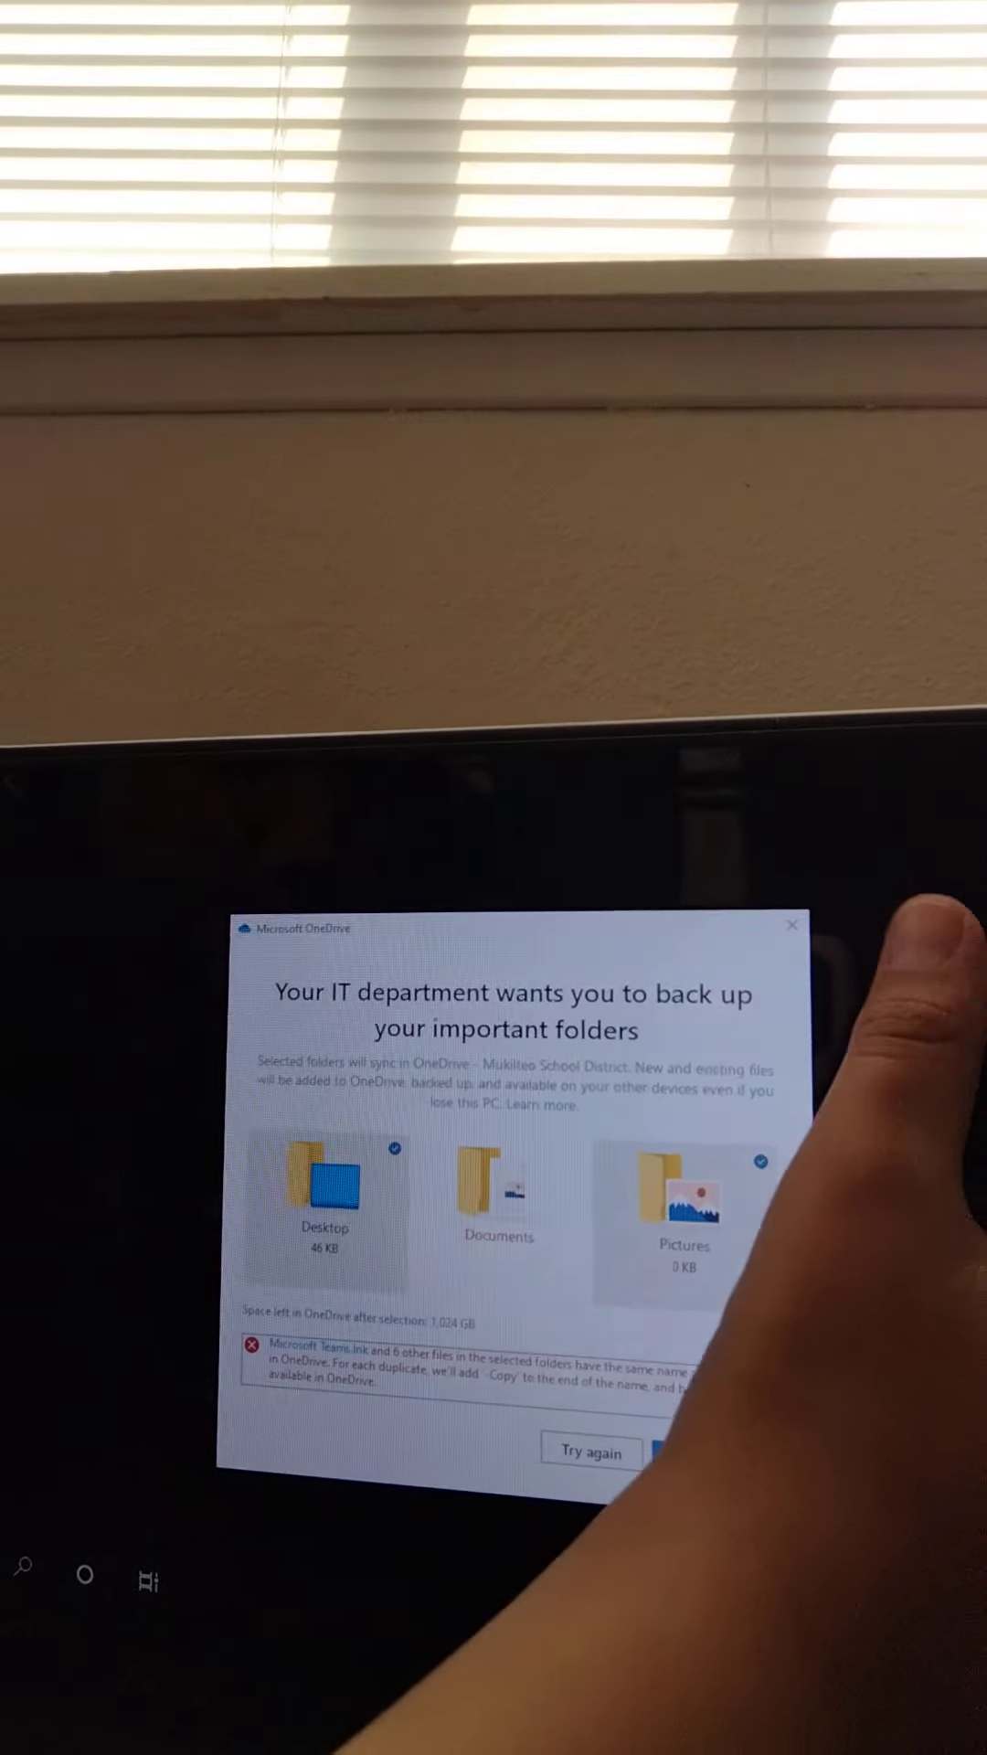
# Dismiss the OneDrive backup prompts and relaunch Minecraft Education Edition from All apps
pyautogui.click(799, 944)
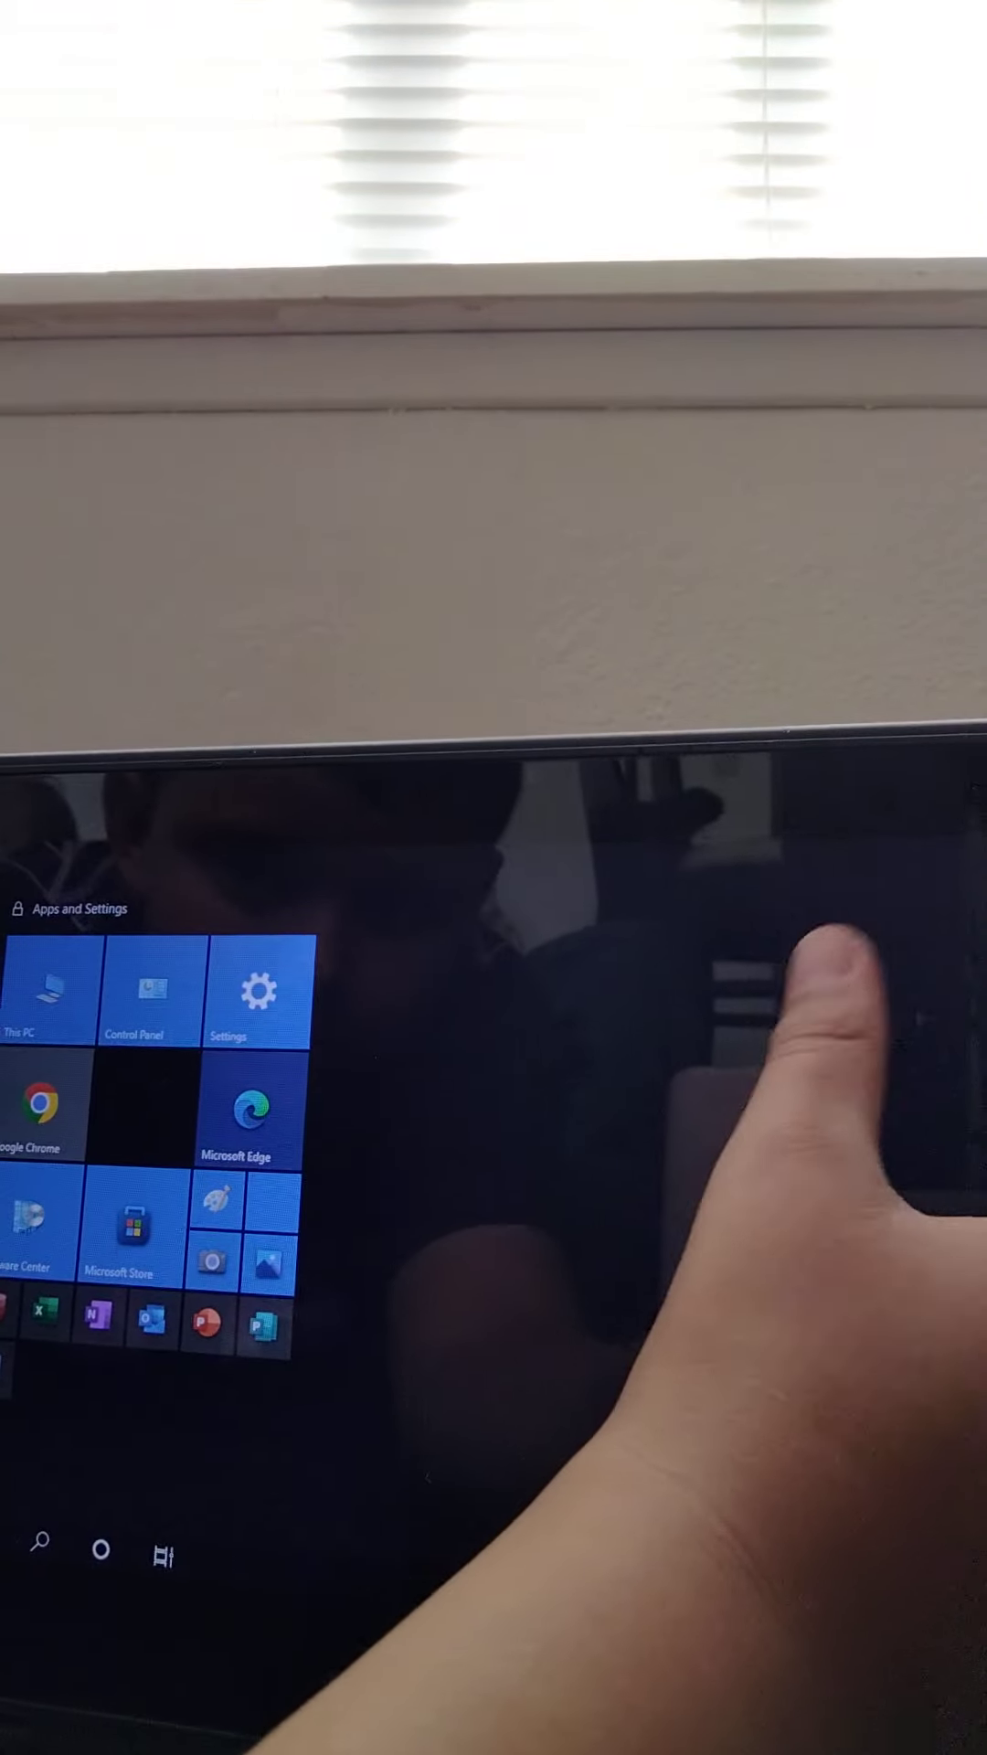
pyautogui.click(11, 960)
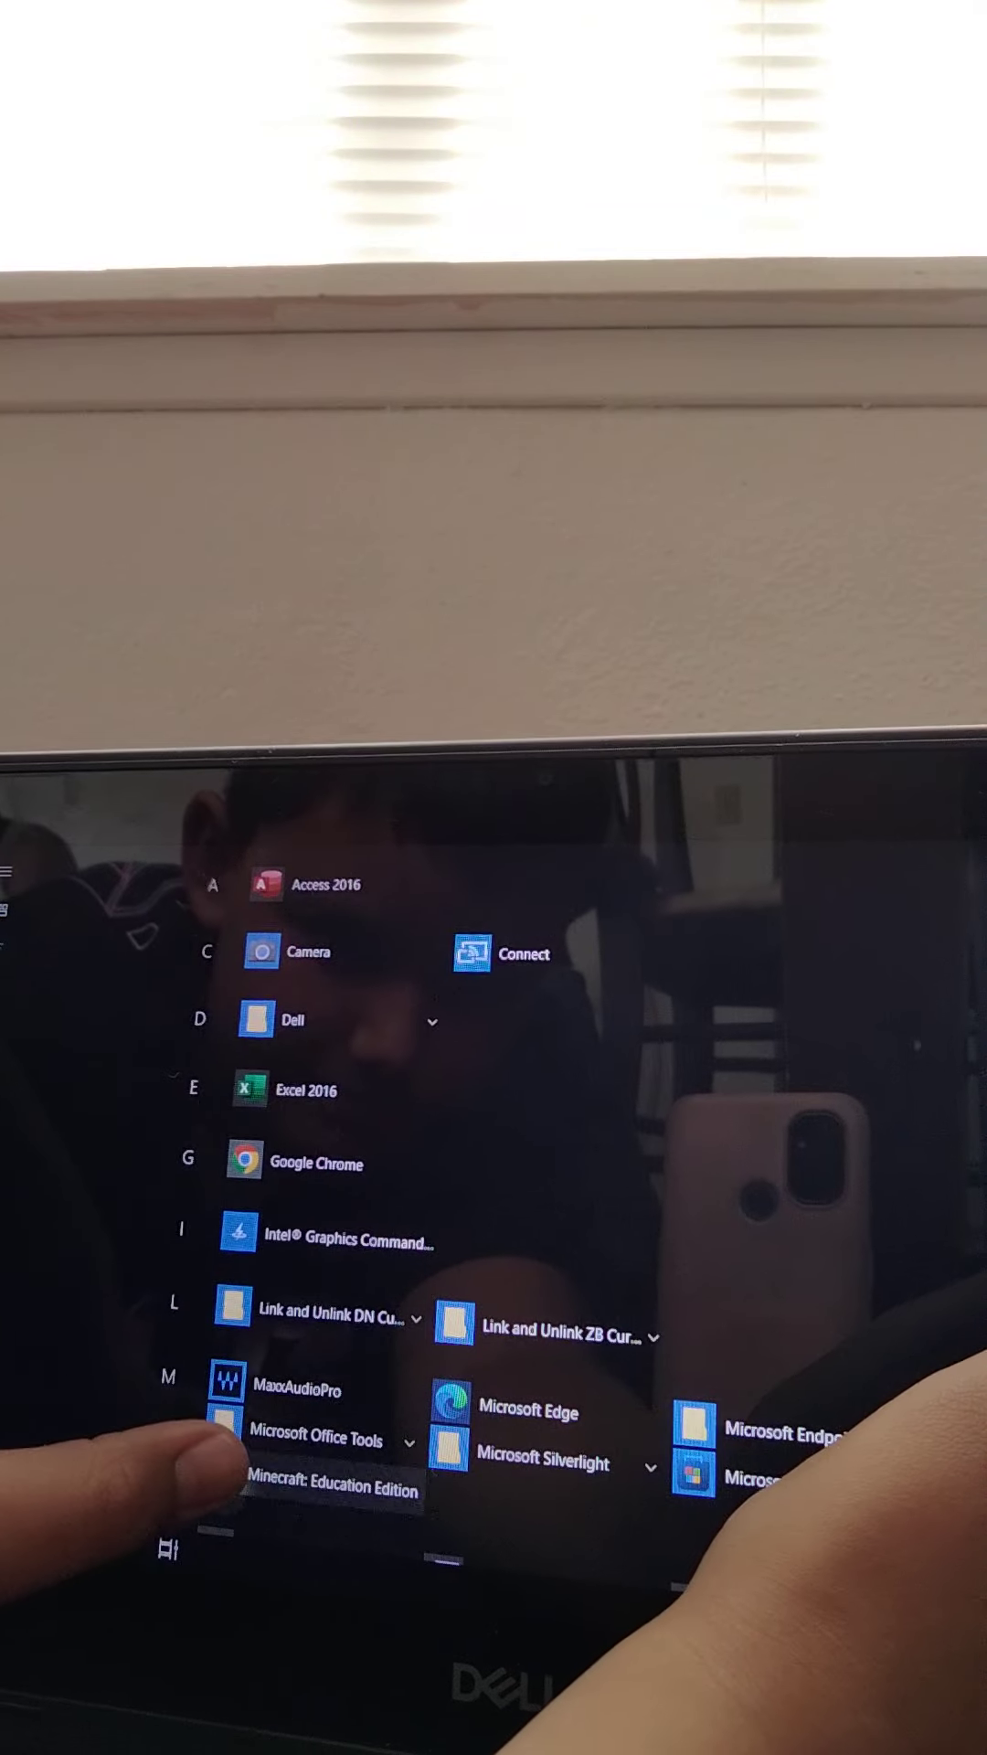
pyautogui.click(226, 1481)
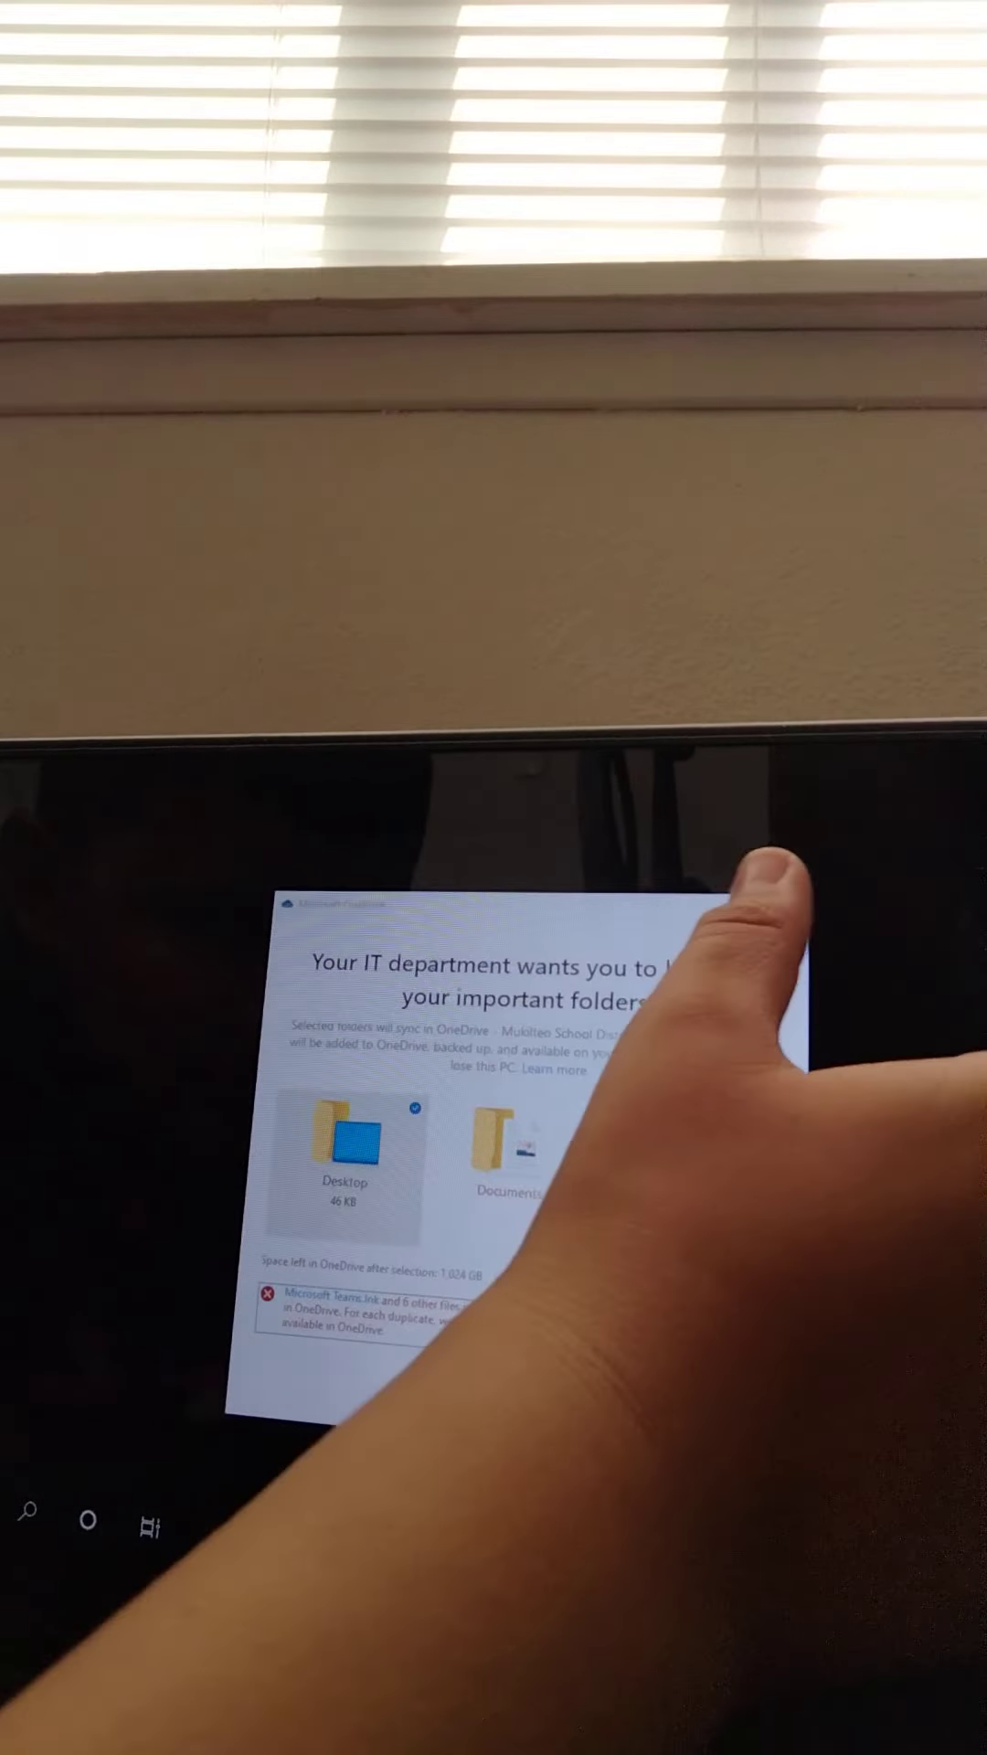
pyautogui.click(786, 909)
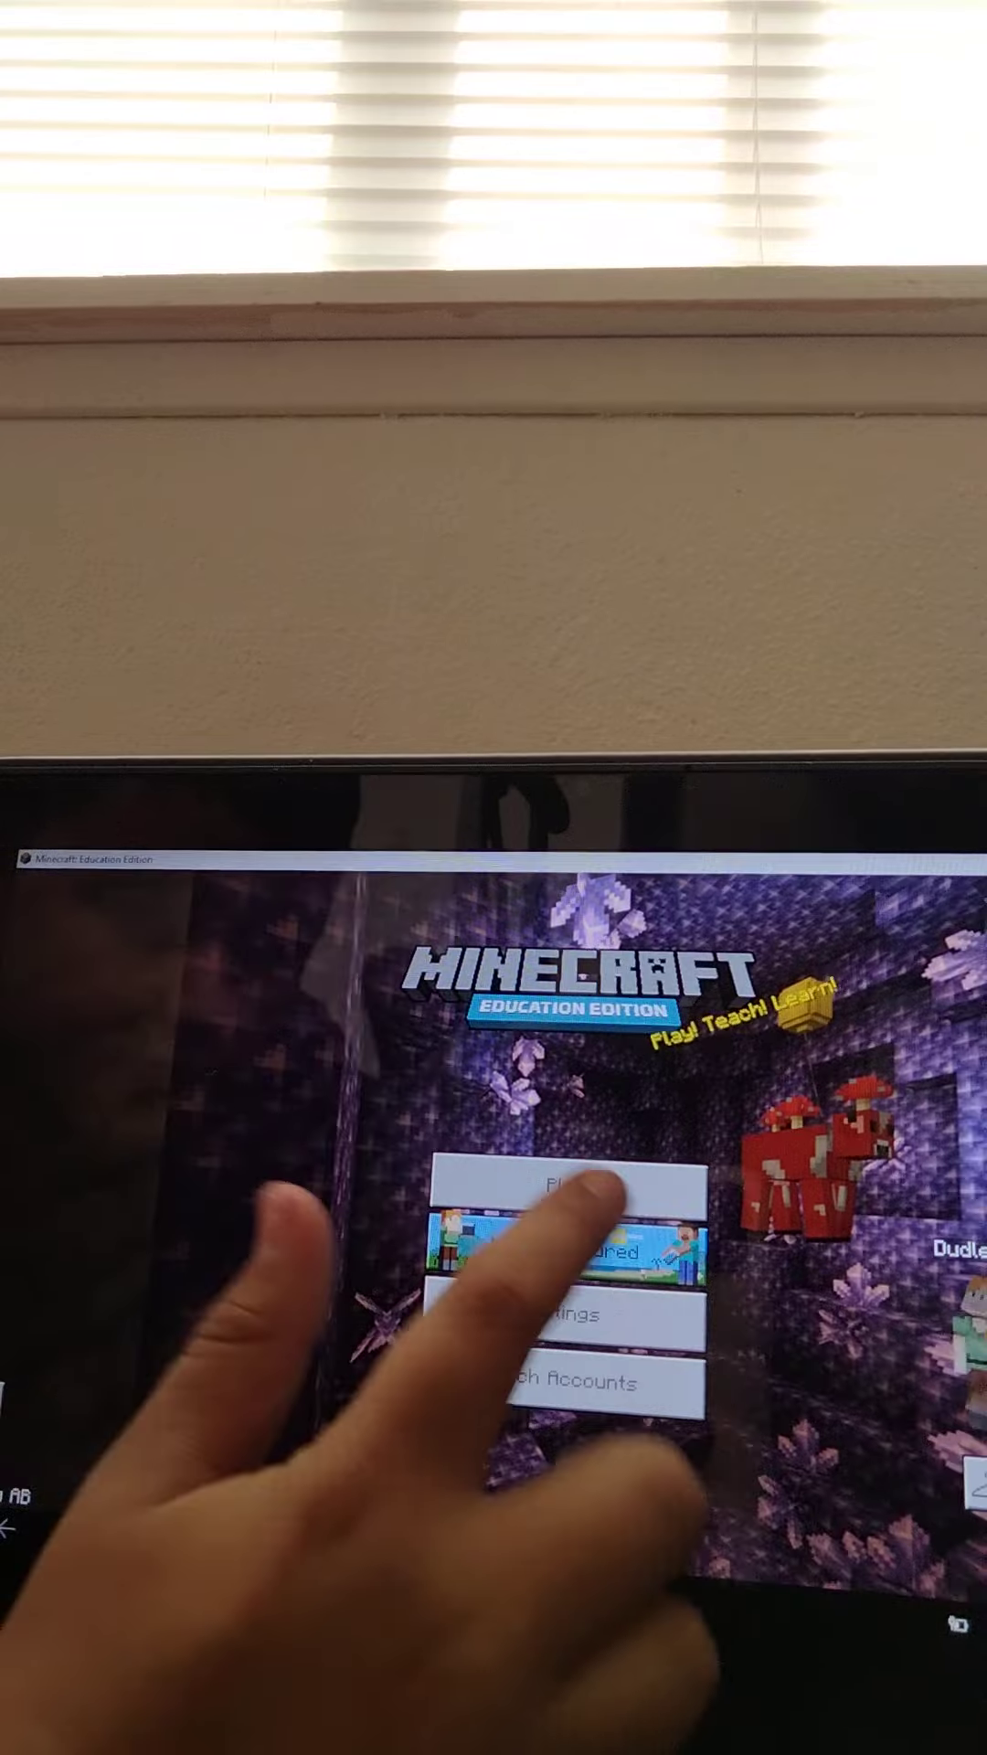
# Go to View My Worlds and play the saved forest world
pyautogui.click(569, 1186)
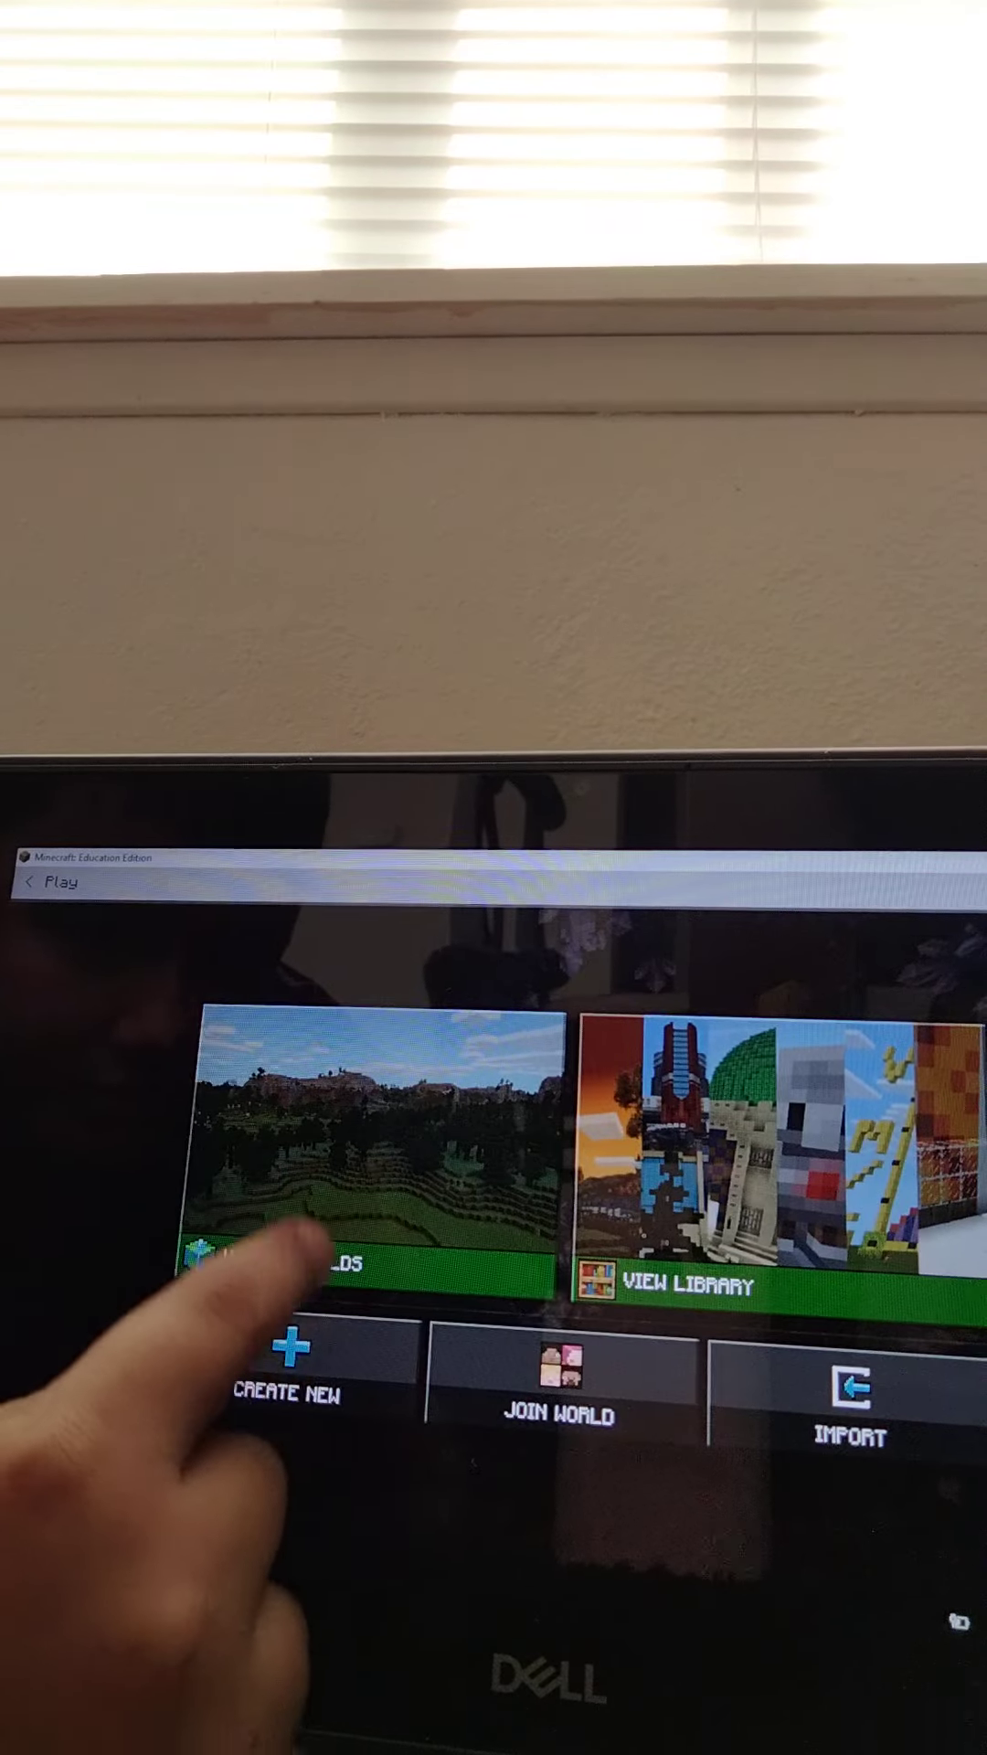
pyautogui.click(318, 1248)
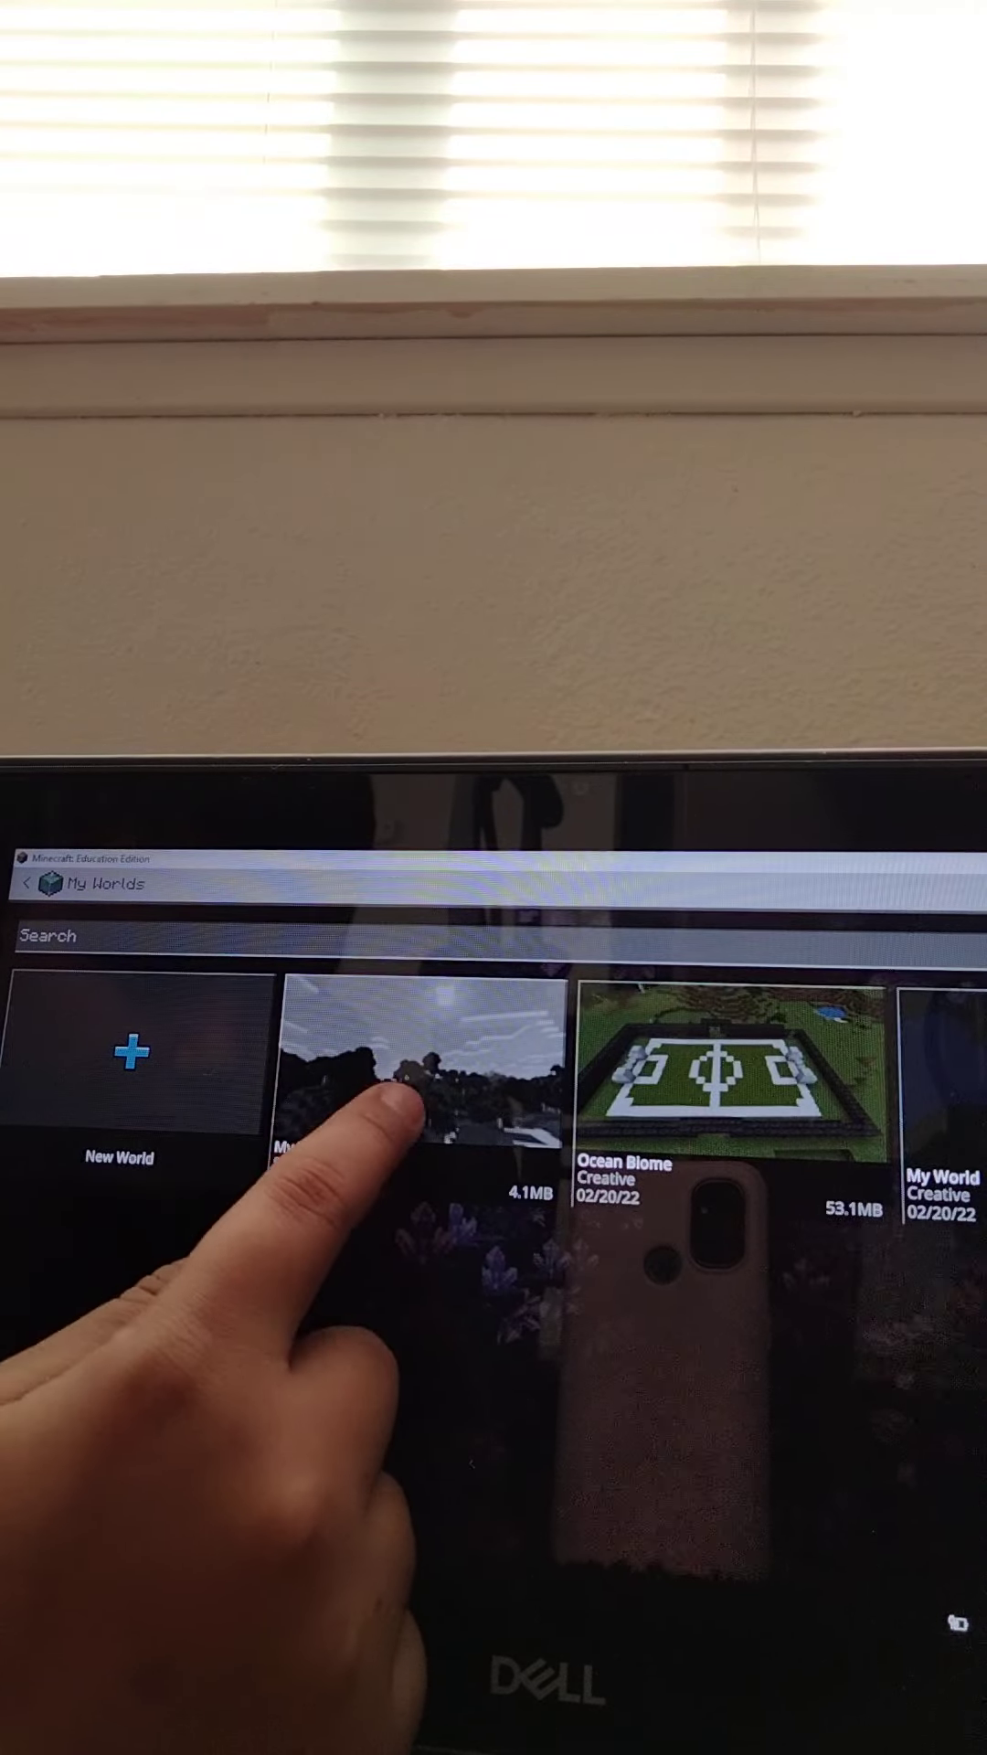
pyautogui.click(408, 1097)
pyautogui.click(412, 992)
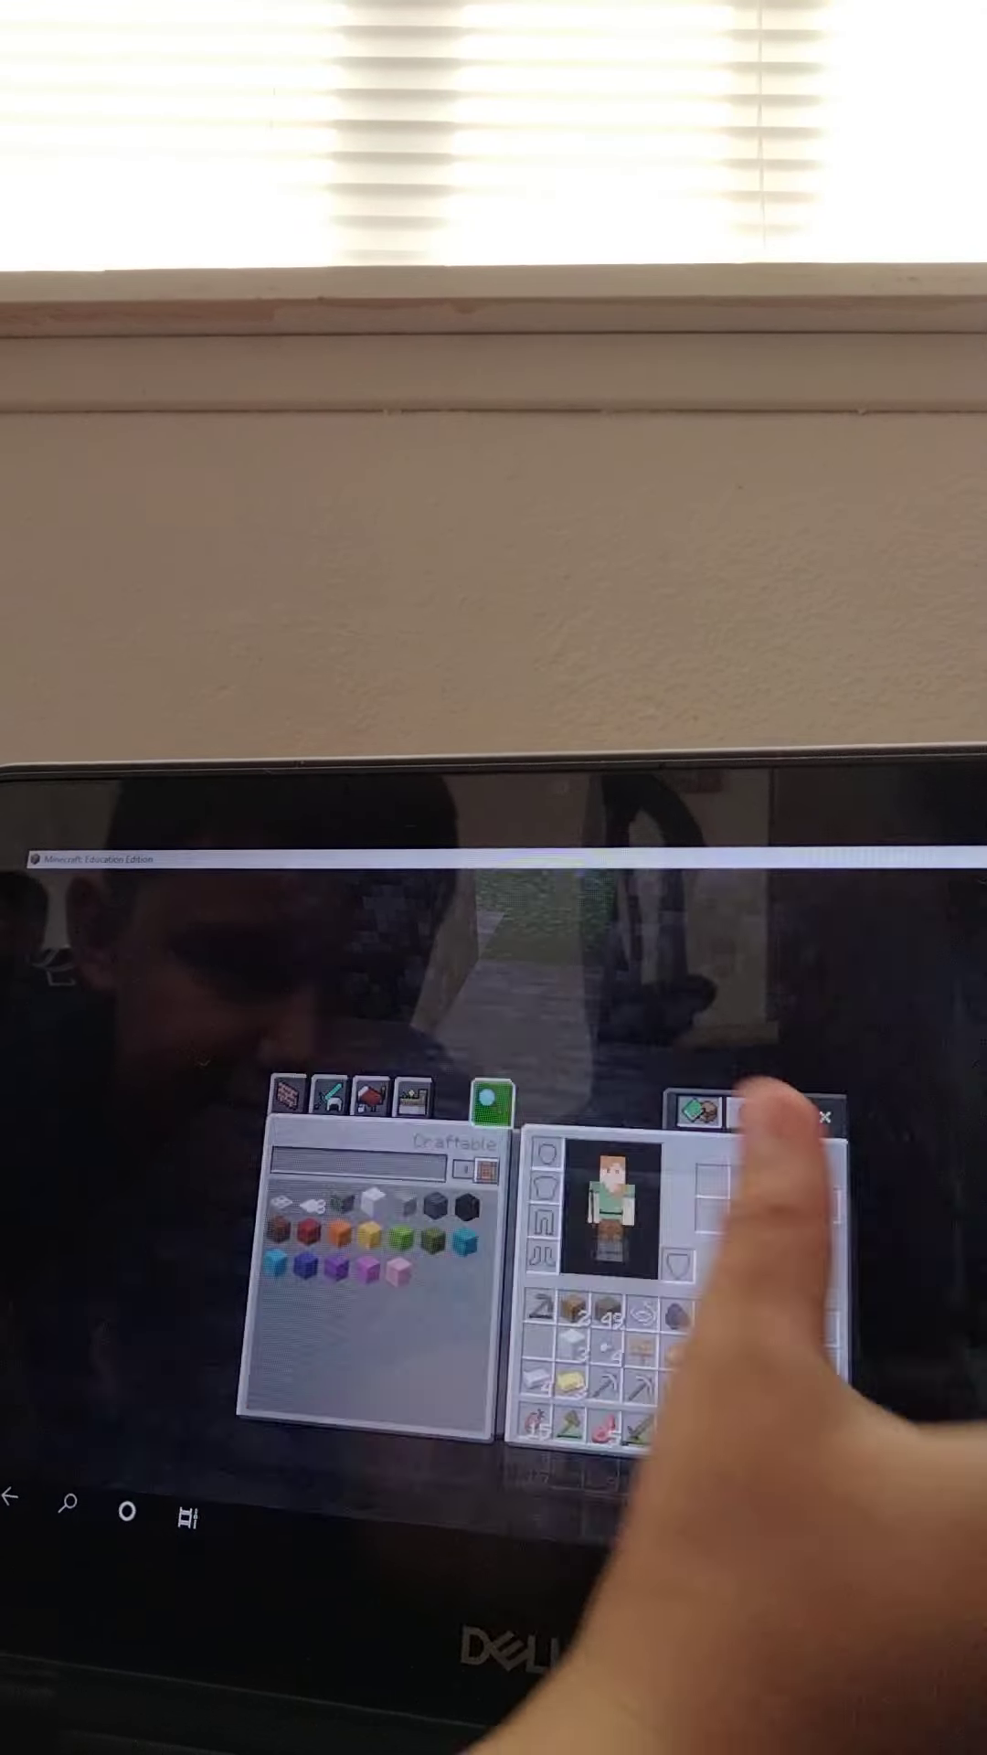
# Put the crafted chests in the hotbar, exit the inventory and face the large chest
pyautogui.click(752, 1111)
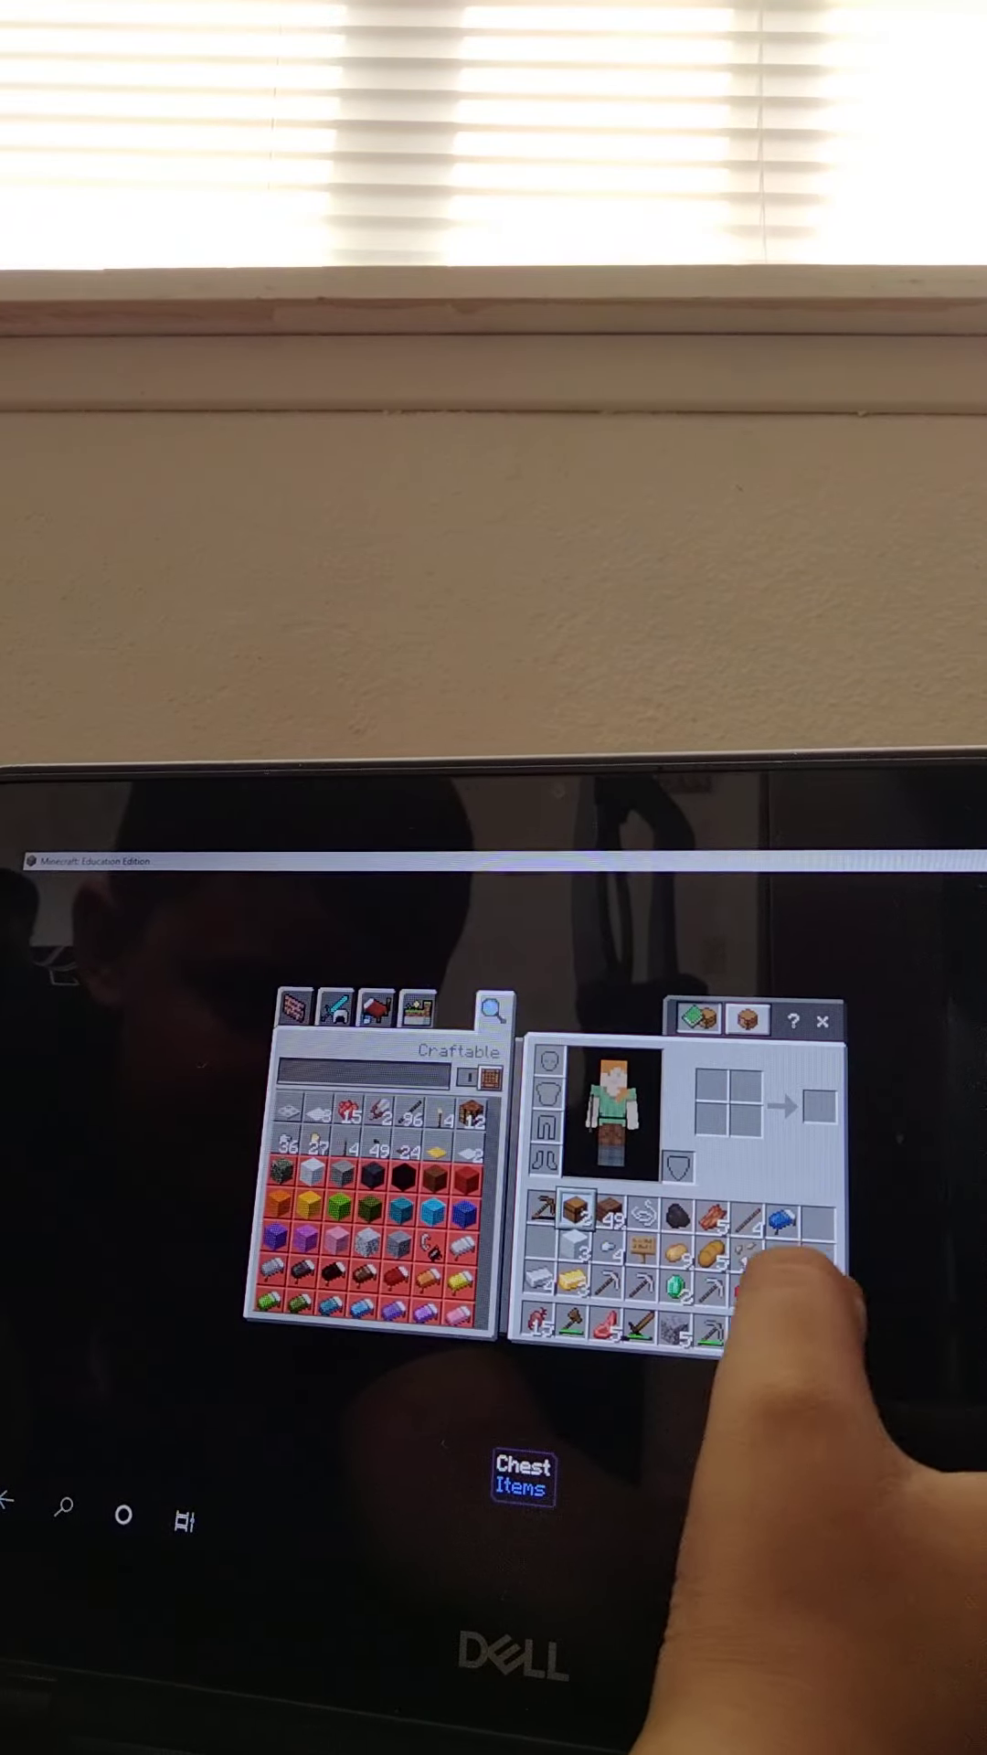
pyautogui.click(769, 1296)
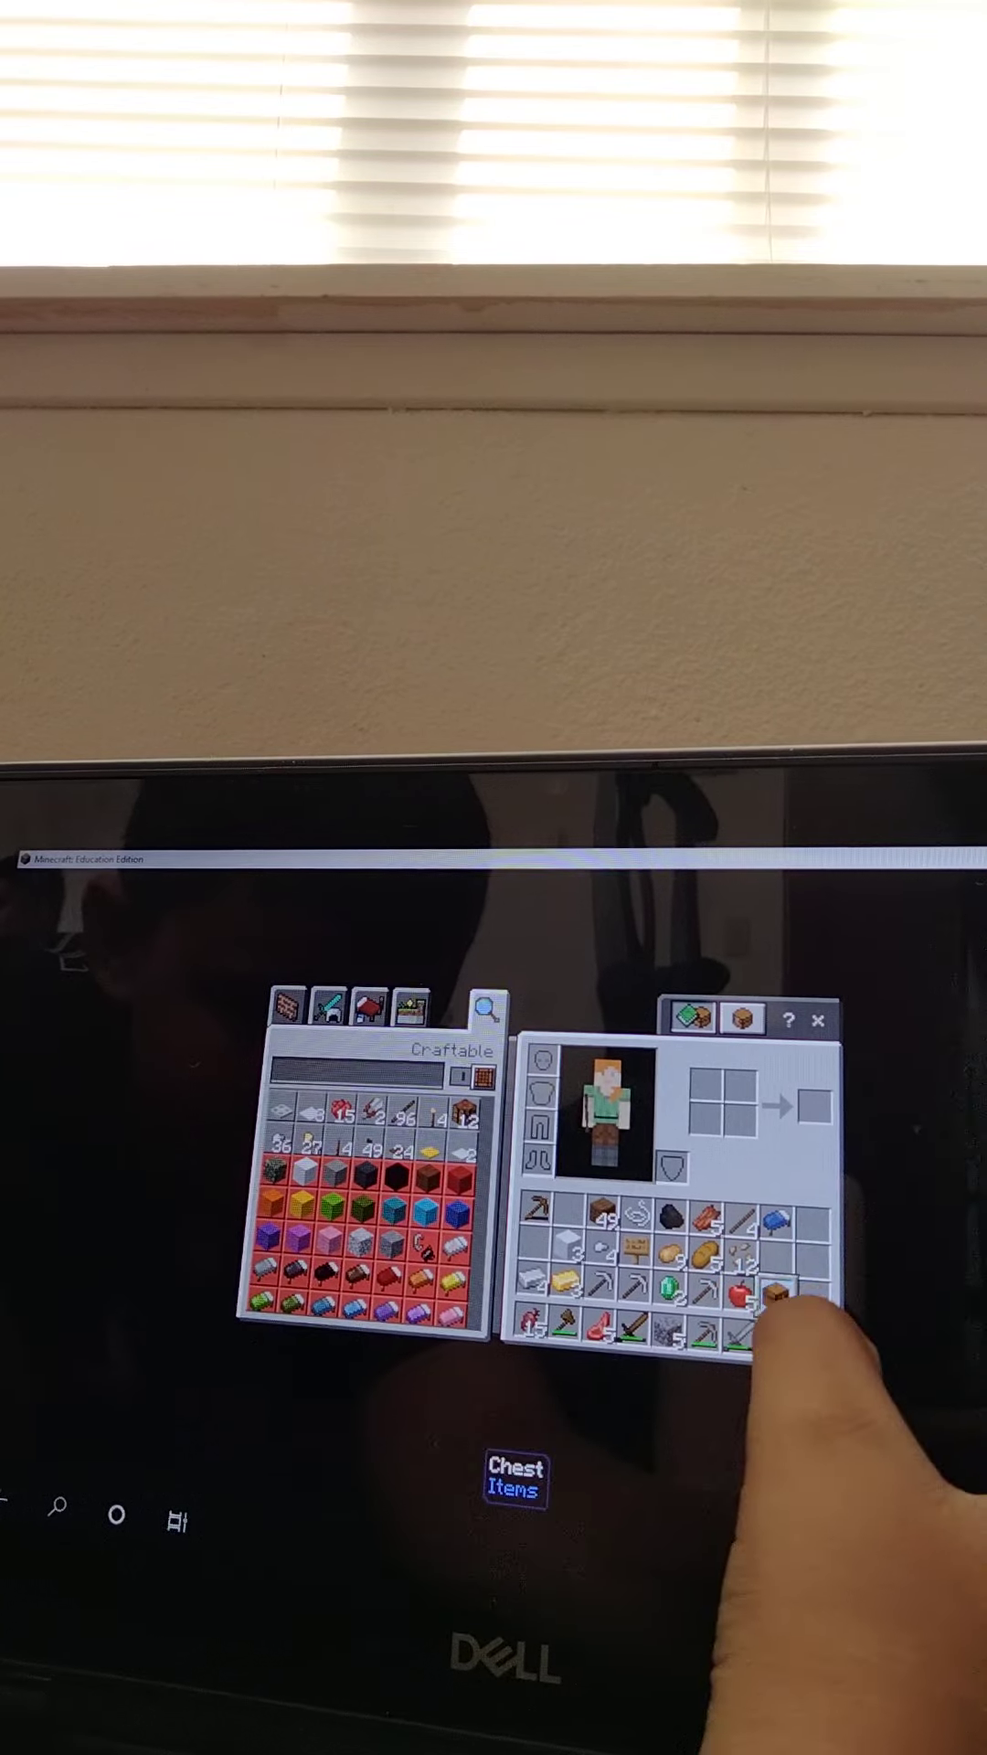
pyautogui.click(818, 1020)
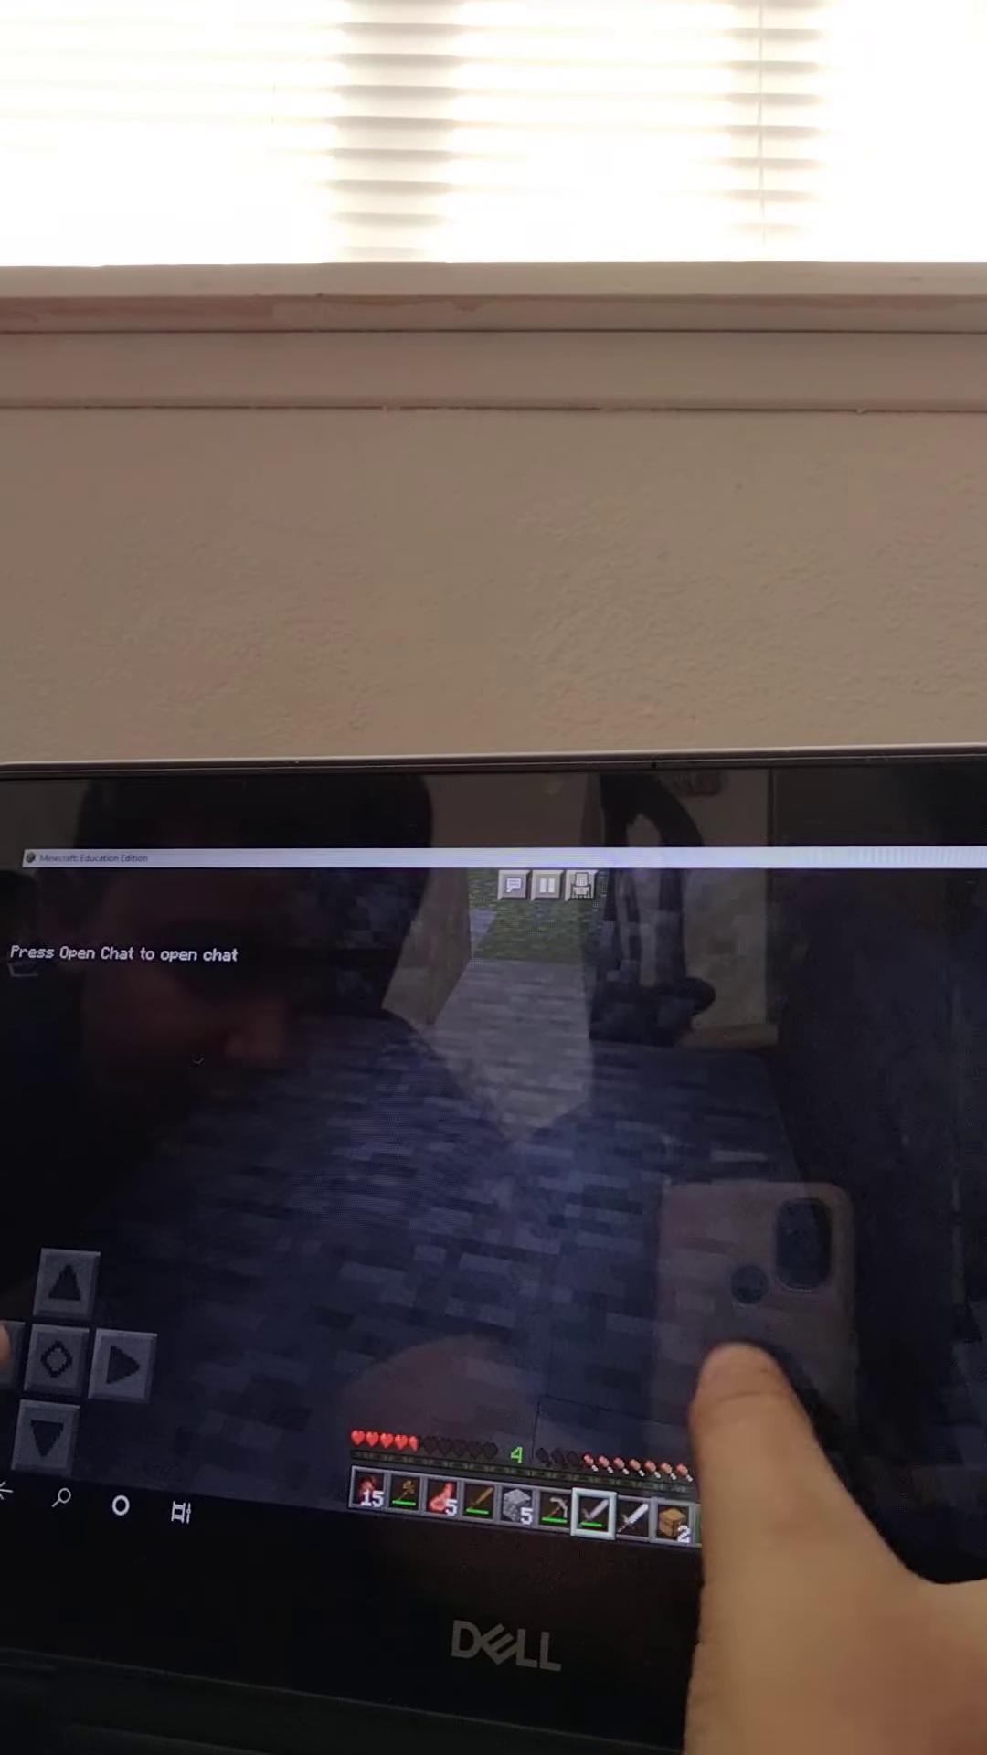
pyautogui.moveTo(893, 1450); pyautogui.dragTo(673, 1234)
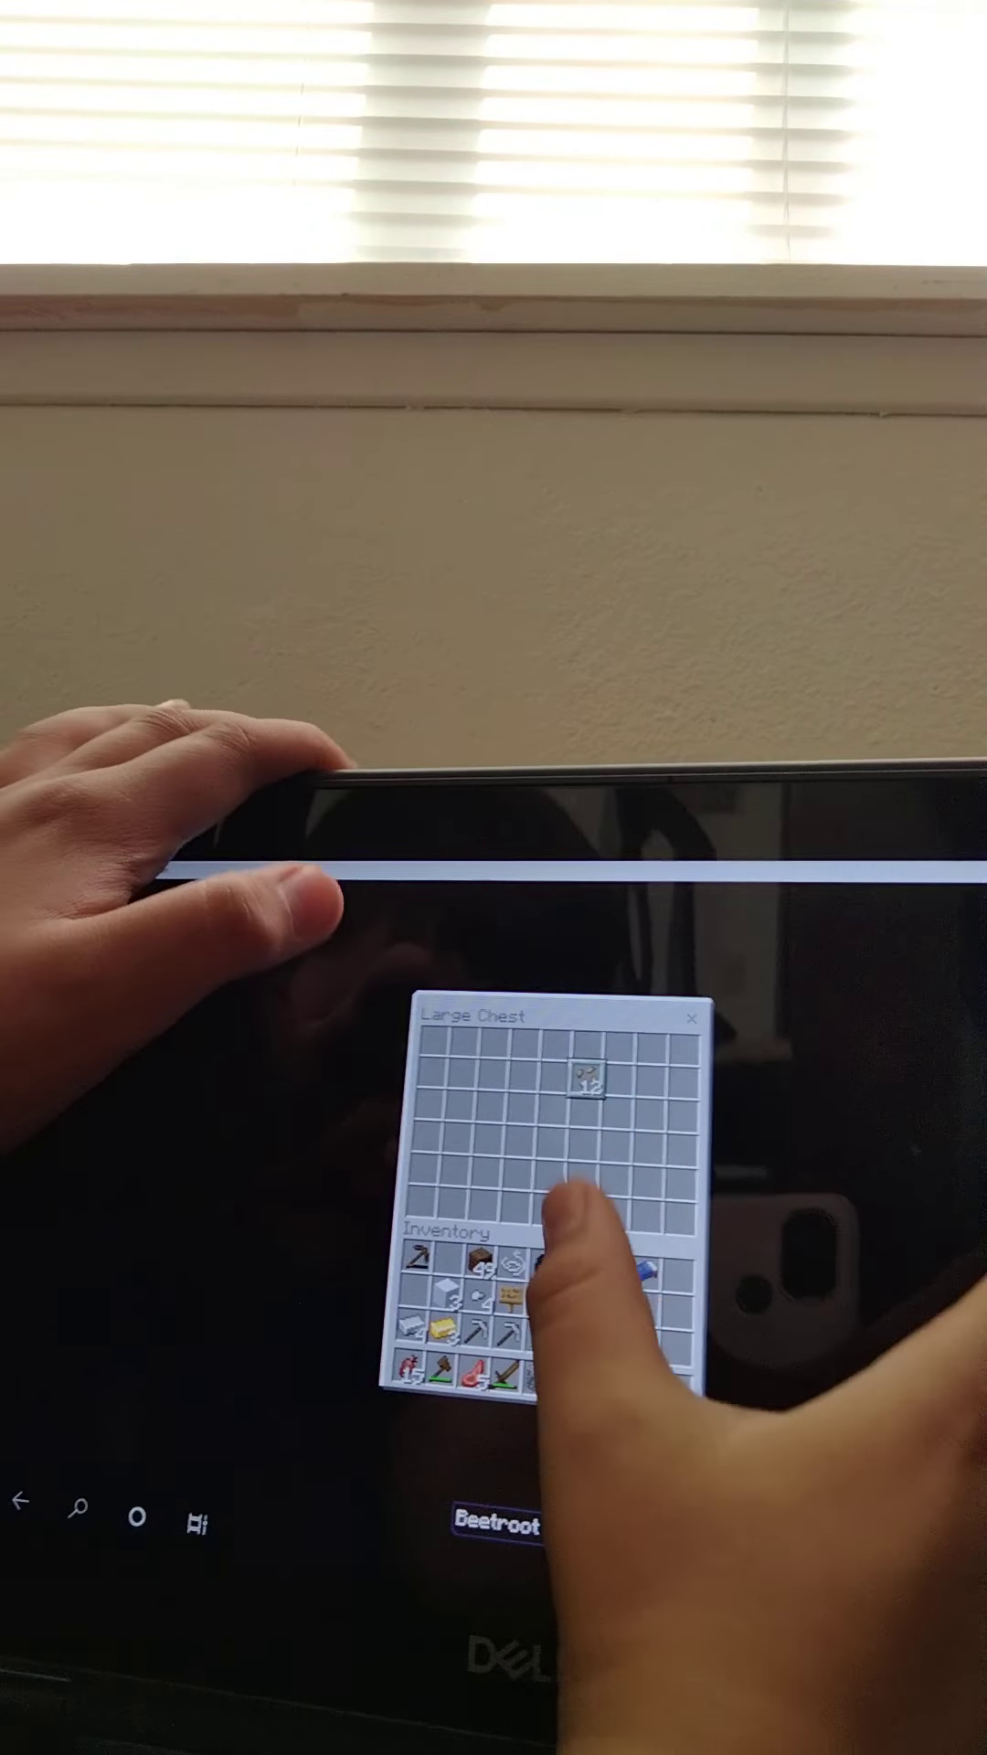
# Store the bread, potatoes, beetroot, iron pickaxe, gold ingots, emeralds and white wool in the chest
pyautogui.click(568, 1296)
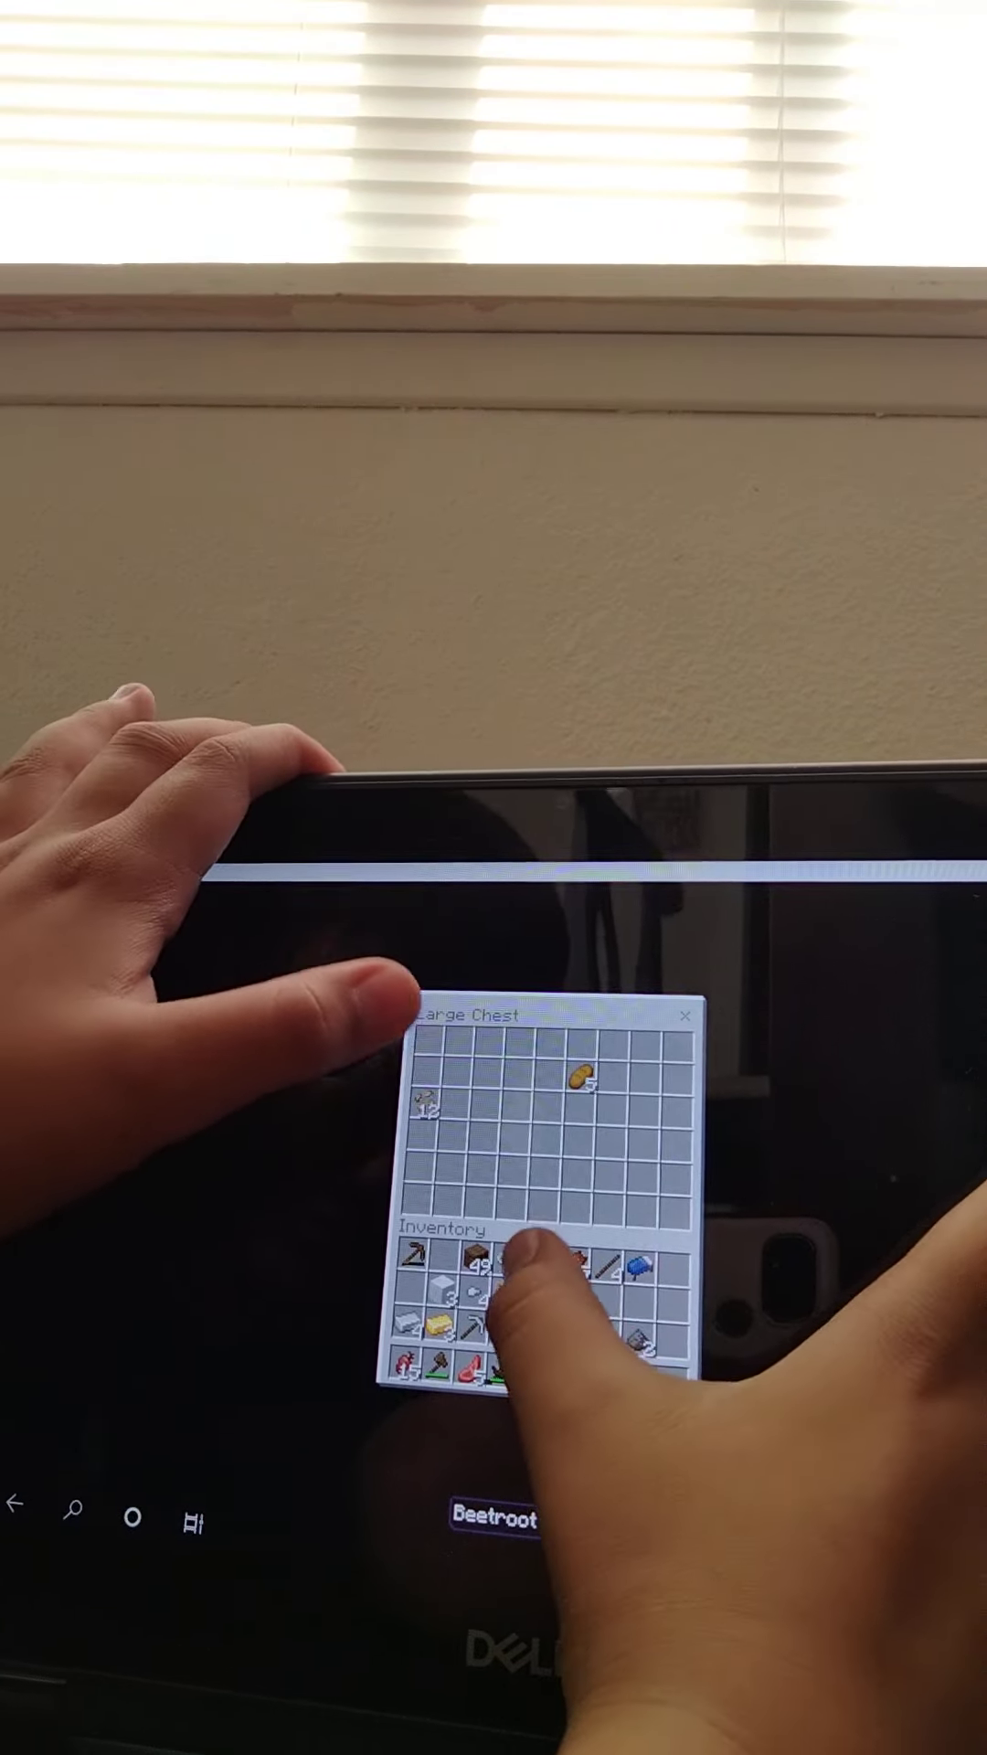
pyautogui.click(525, 1075)
pyautogui.click(454, 1132)
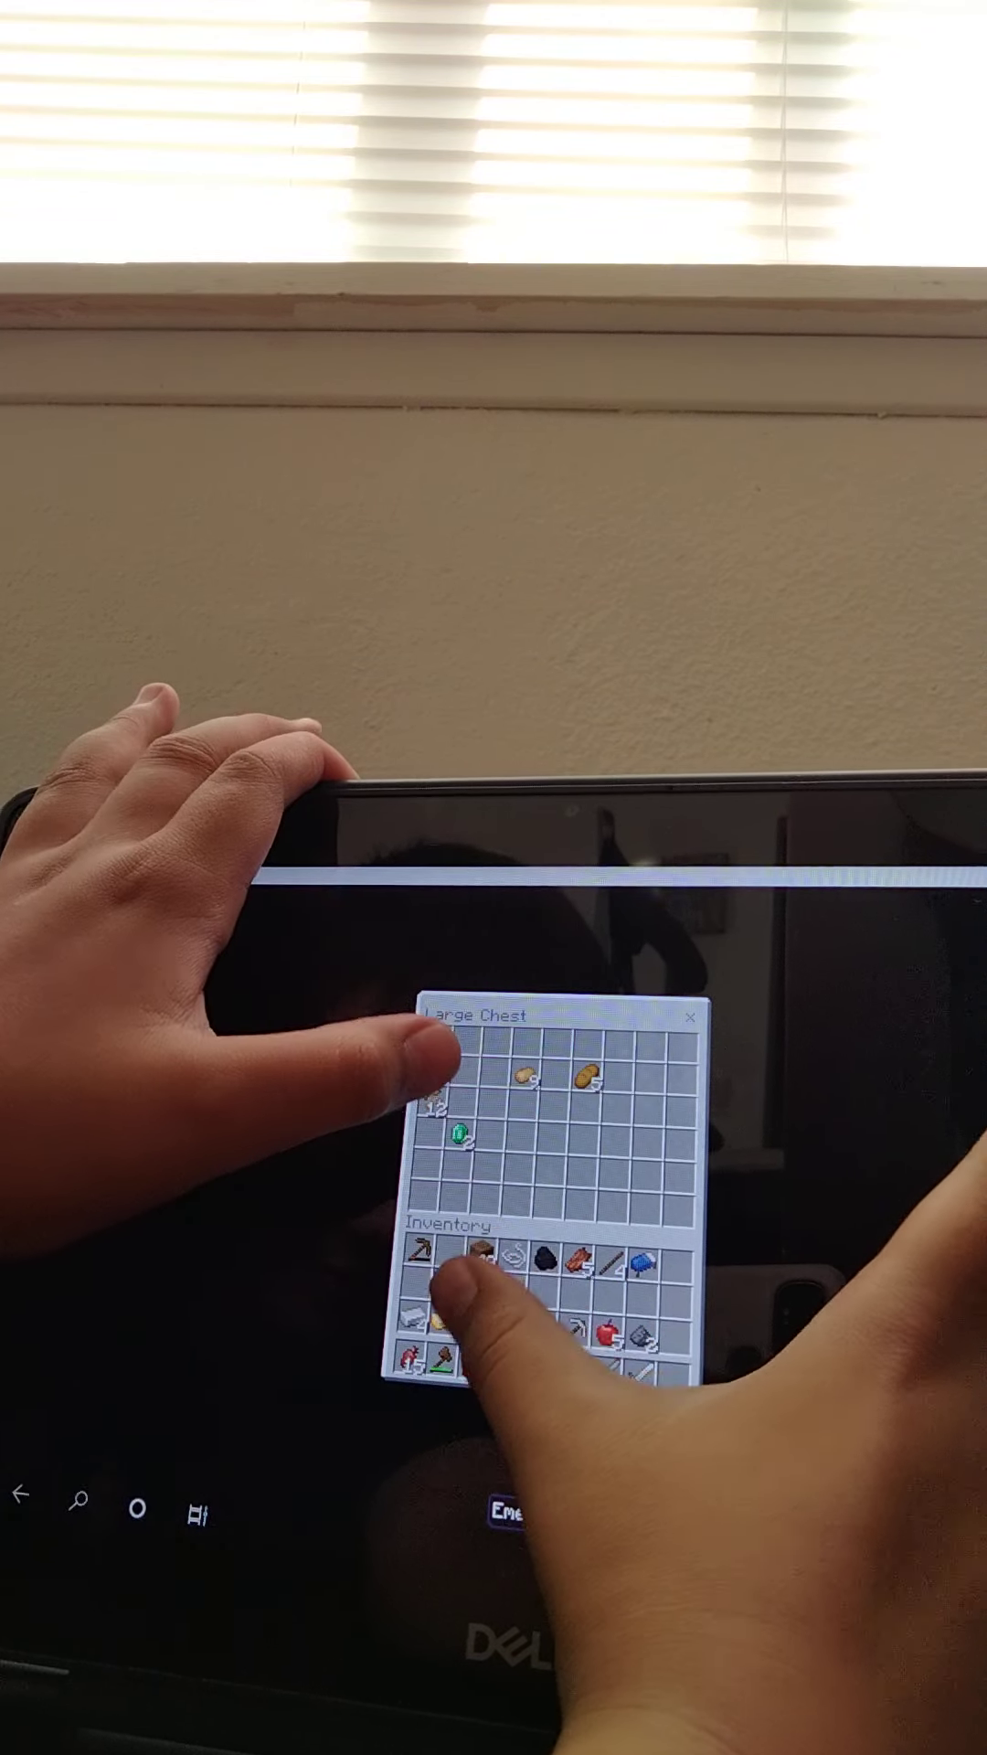
pyautogui.click(460, 1136)
pyautogui.click(419, 1289)
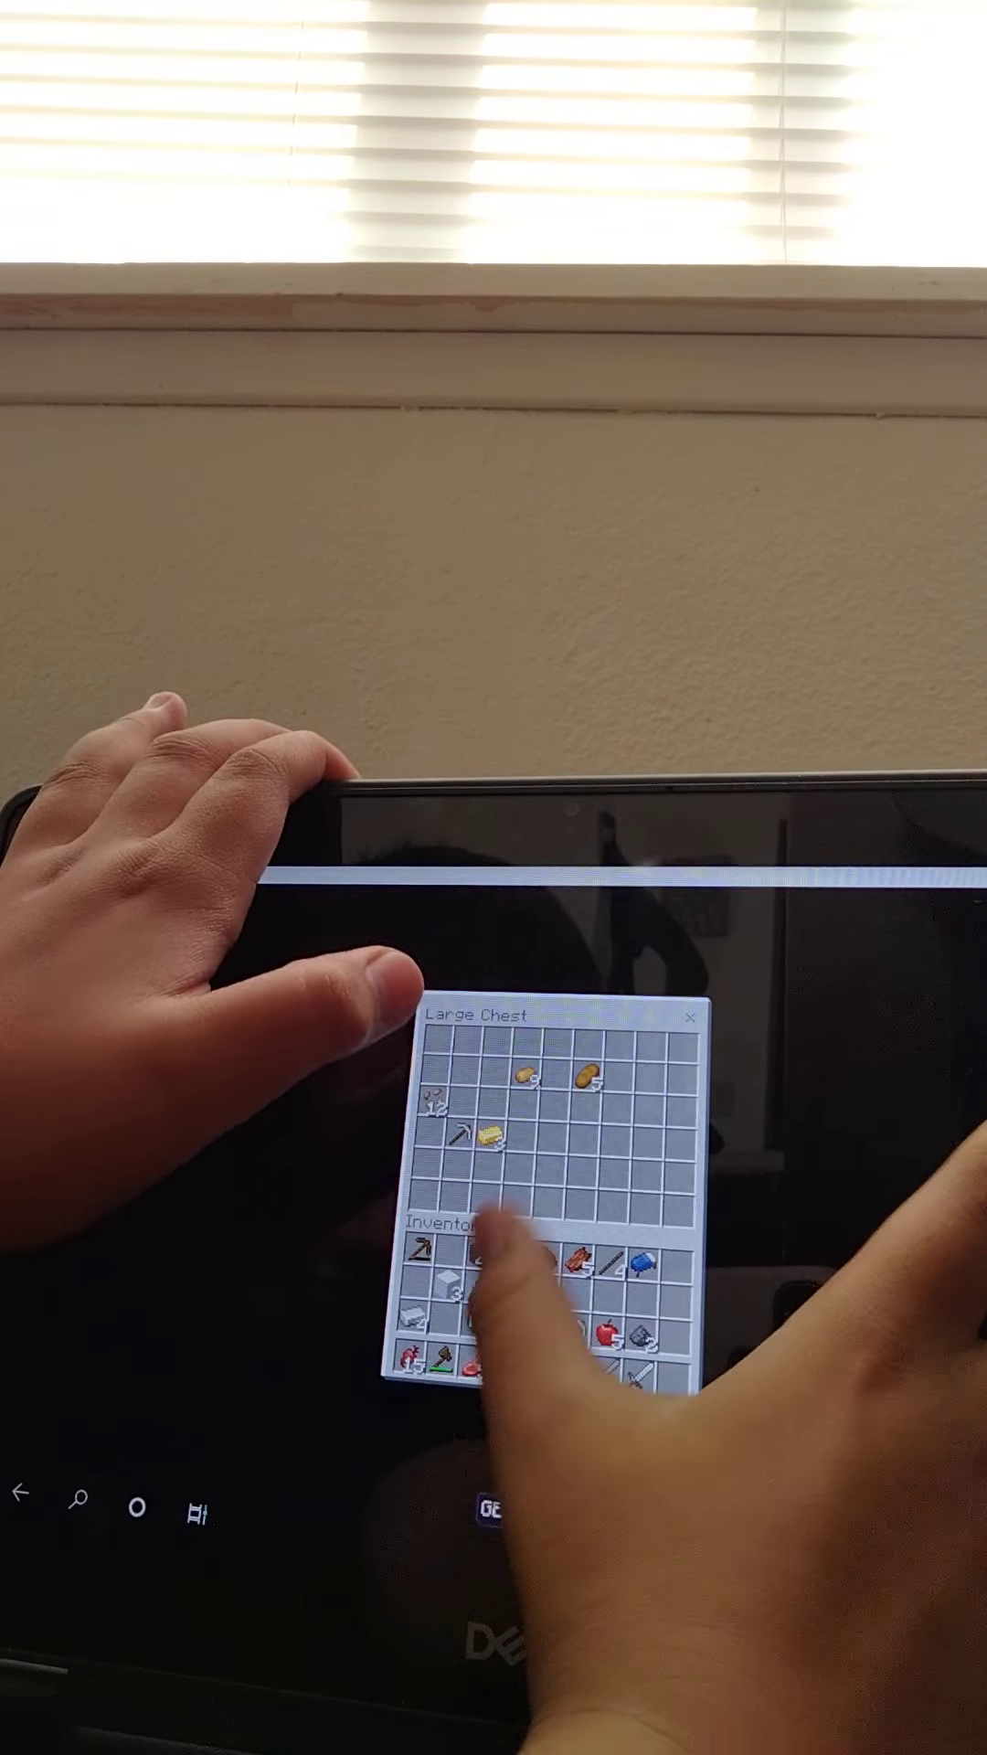
pyautogui.click(466, 1296)
pyautogui.click(447, 1287)
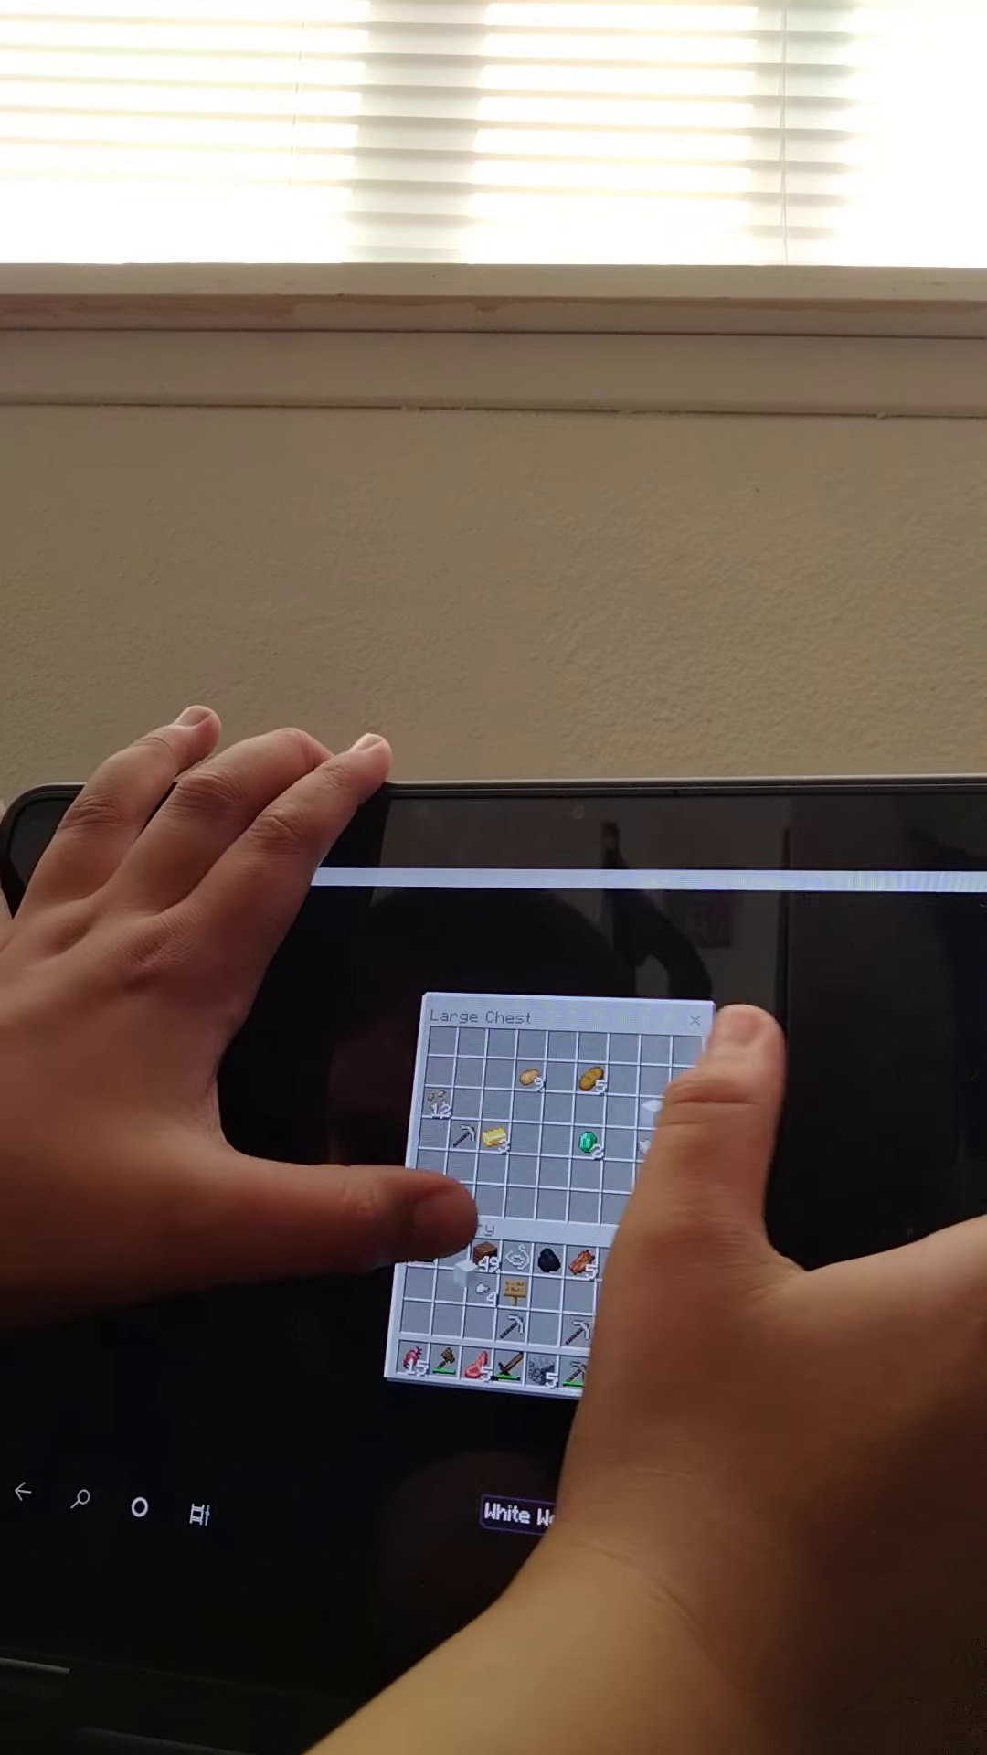
# Store the iron ingots, nuggets, rotten flesh, coal, string and gunpowder, then close the chest
pyautogui.click(485, 1290)
pyautogui.click(487, 1289)
pyautogui.click(549, 1255)
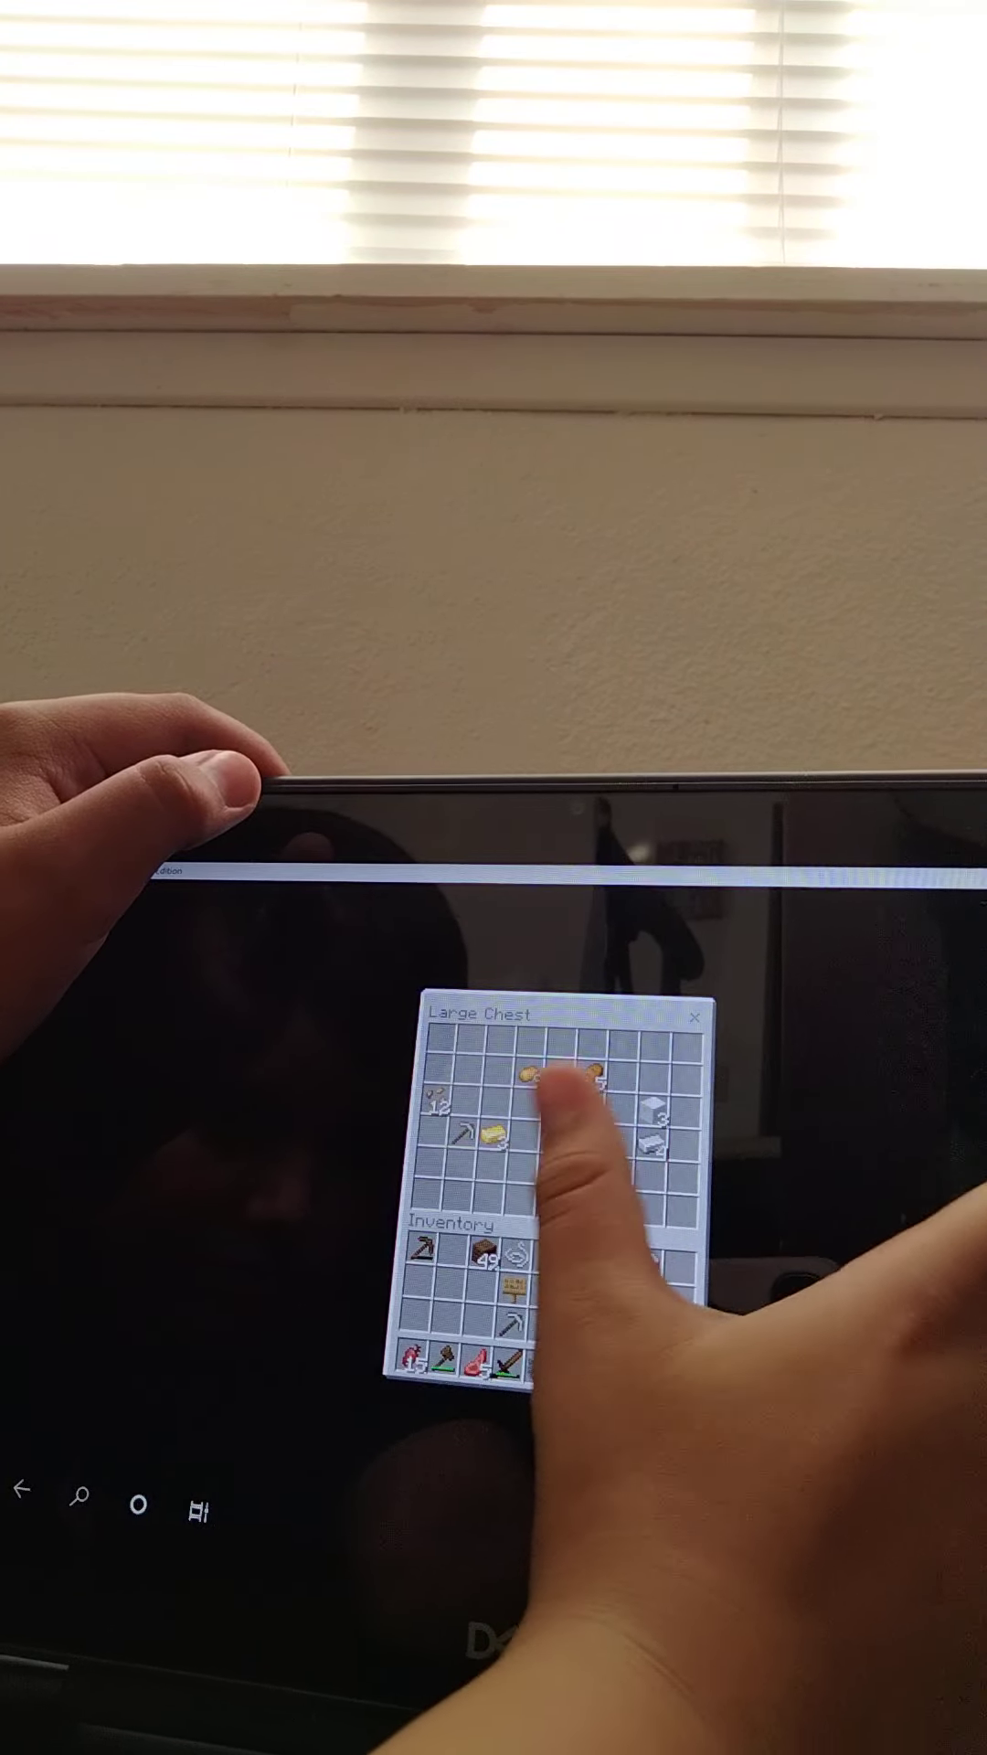
pyautogui.click(566, 1235)
pyautogui.click(532, 1240)
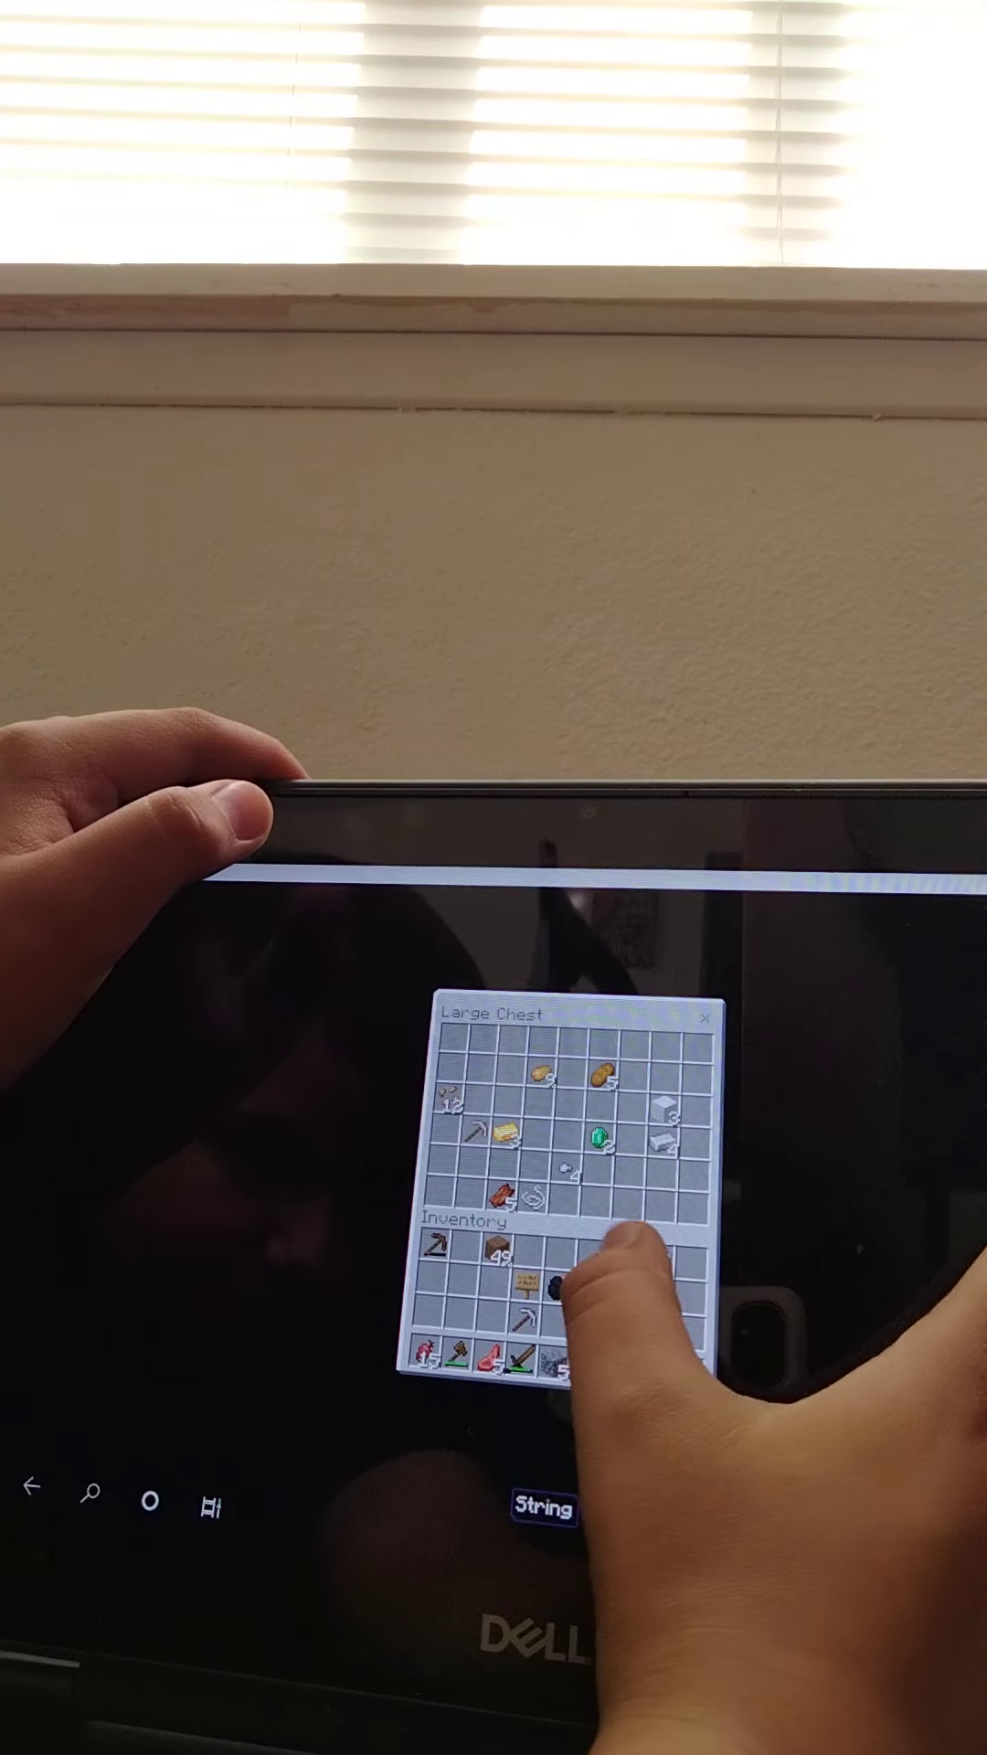
pyautogui.click(610, 1288)
pyautogui.click(655, 1142)
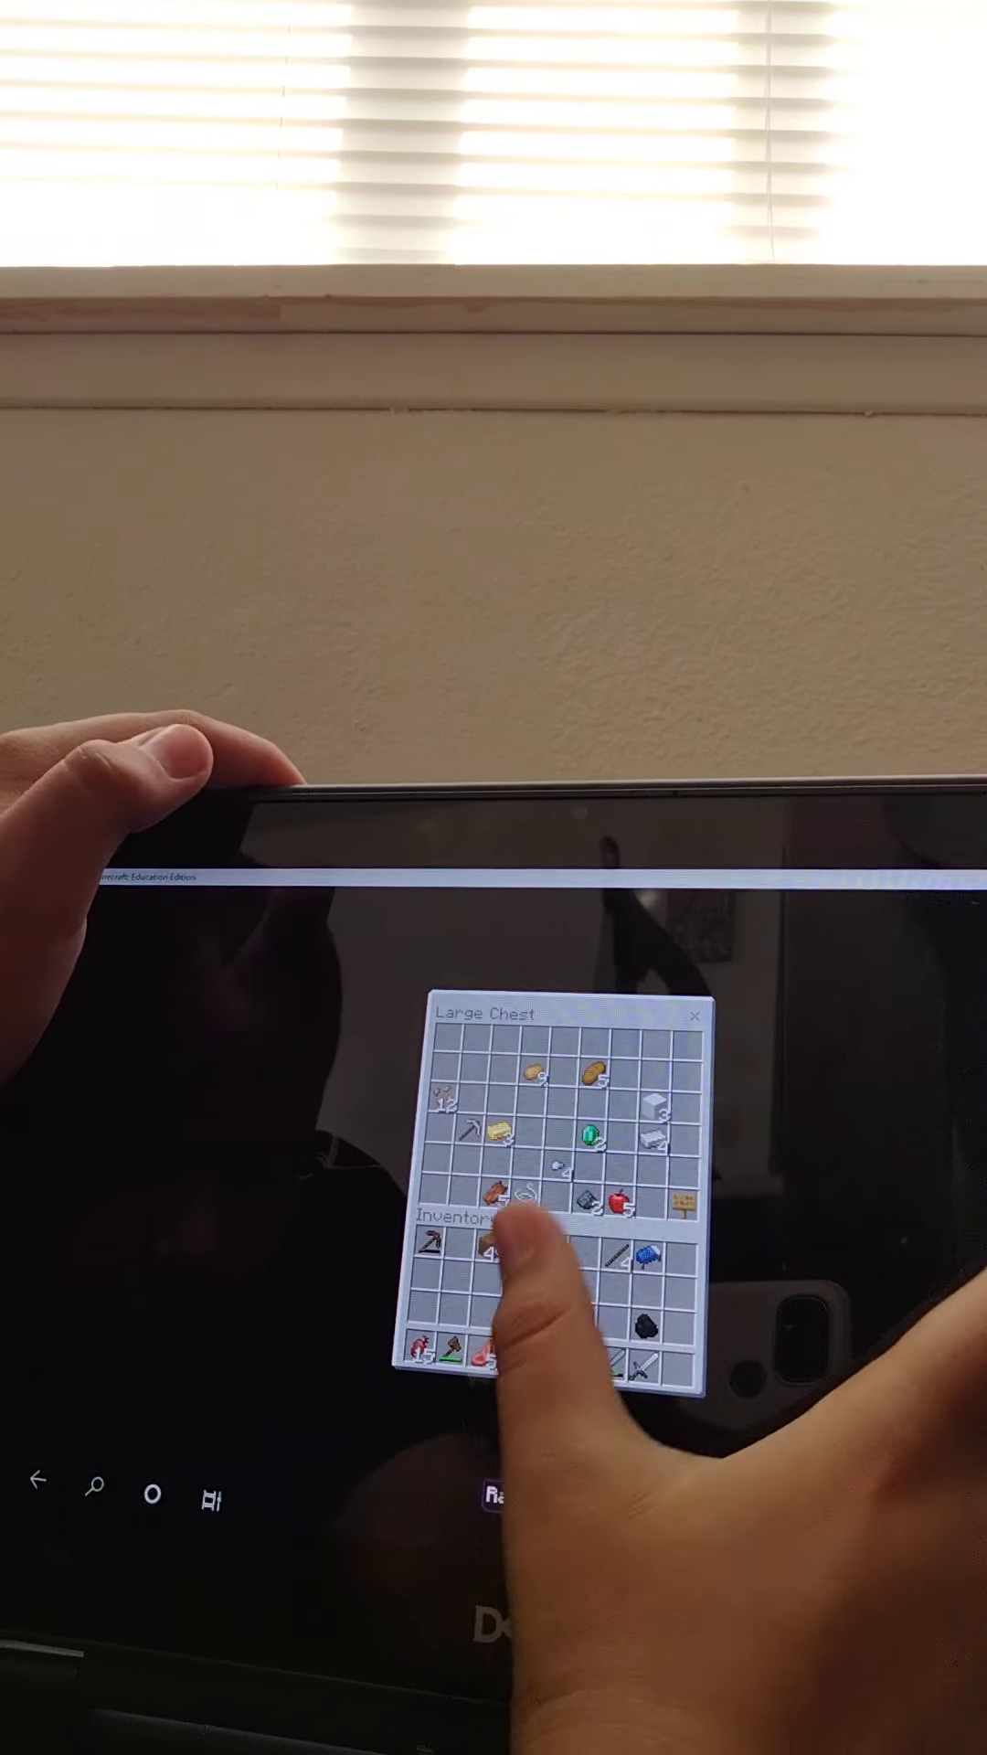
pyautogui.click(695, 1015)
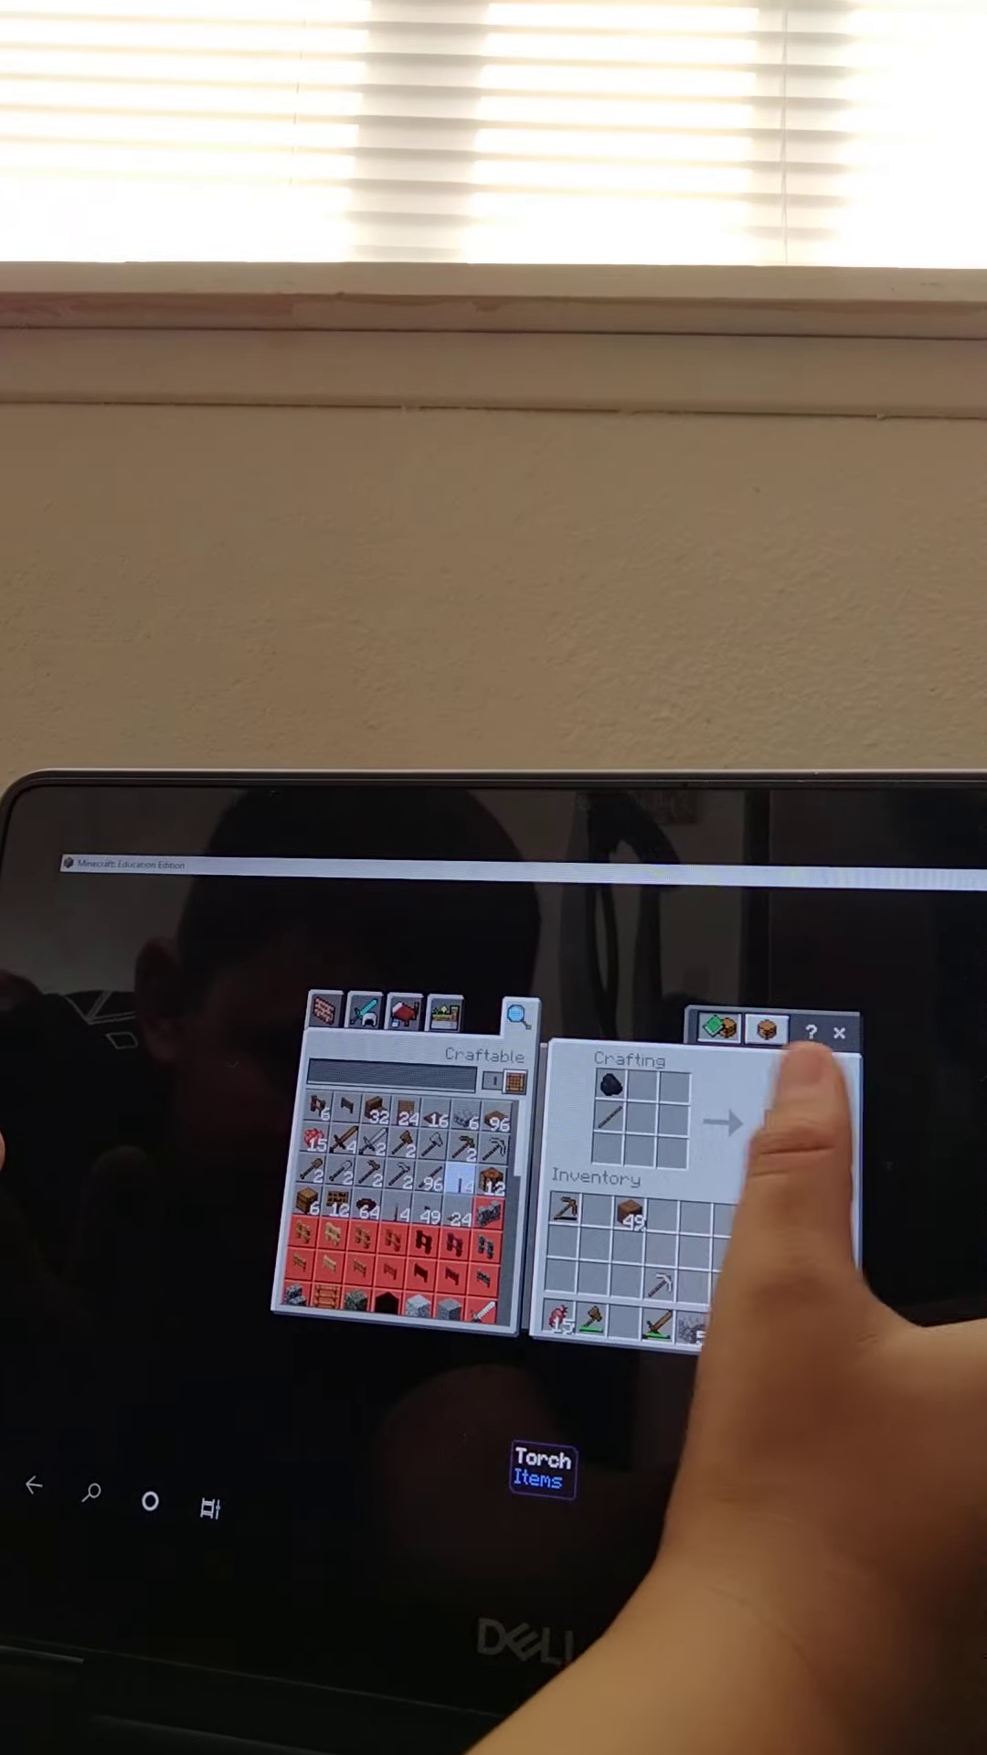
# Craft torches from coal and sticks and mount one on the stone wall
pyautogui.click(785, 1135)
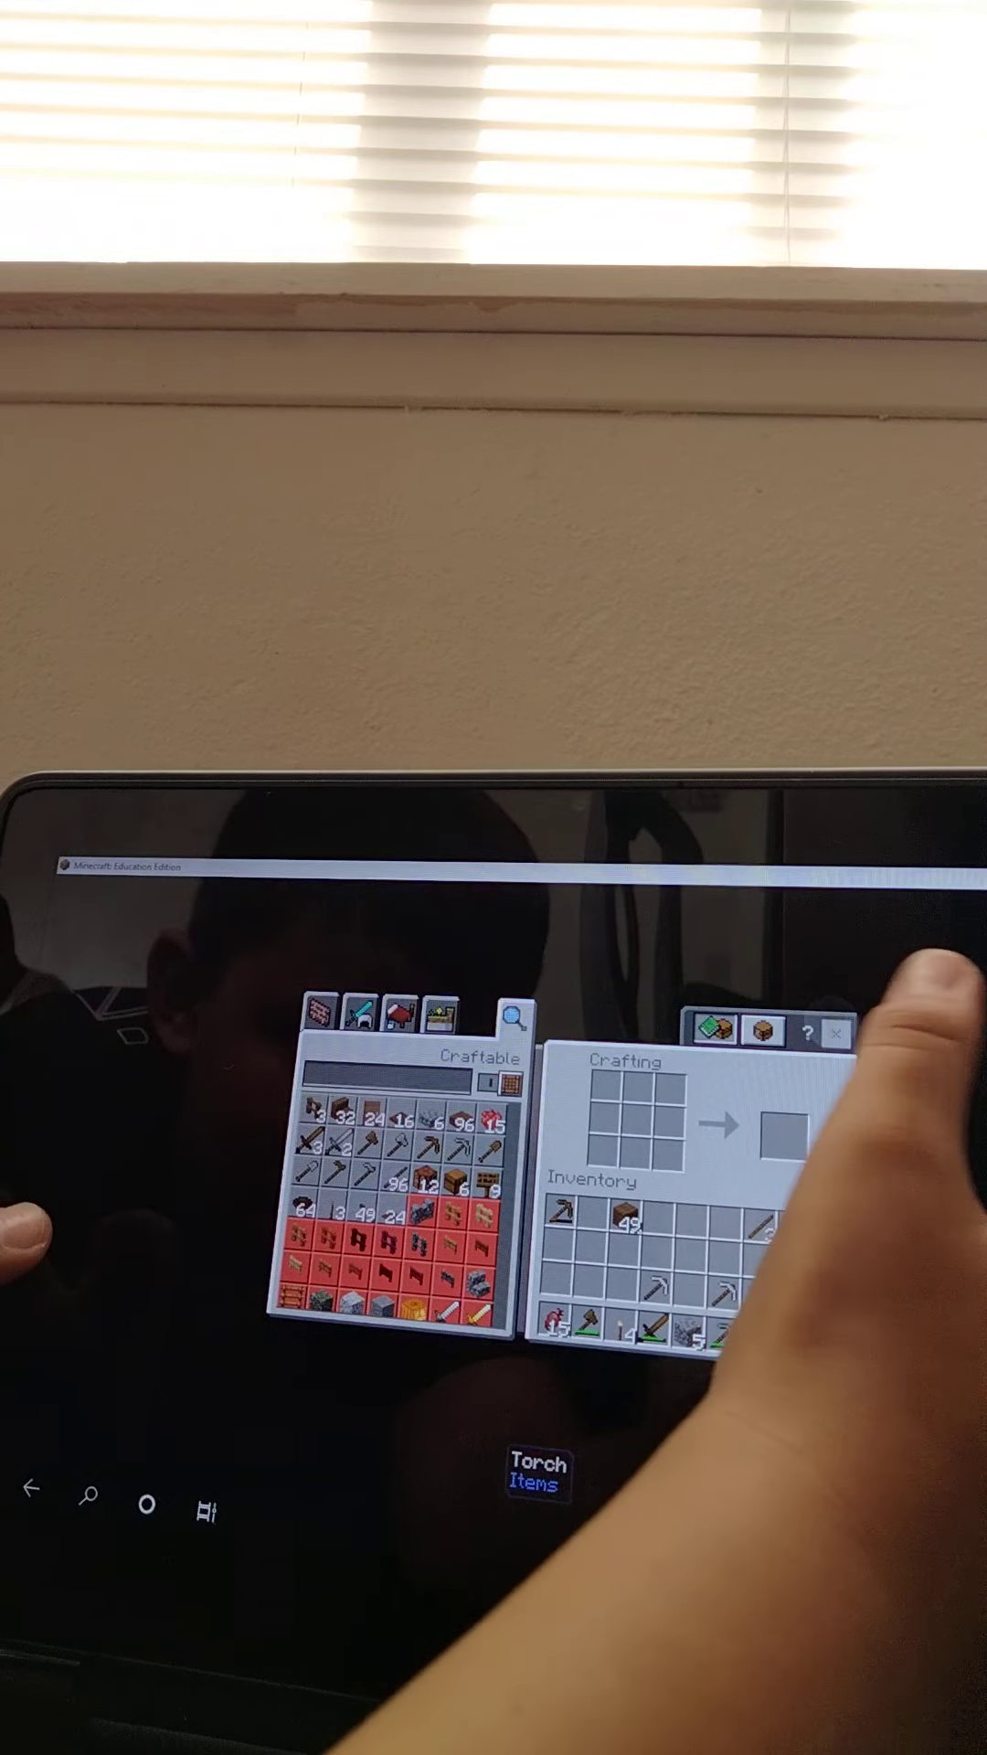
pyautogui.click(839, 1031)
pyautogui.click(471, 1494)
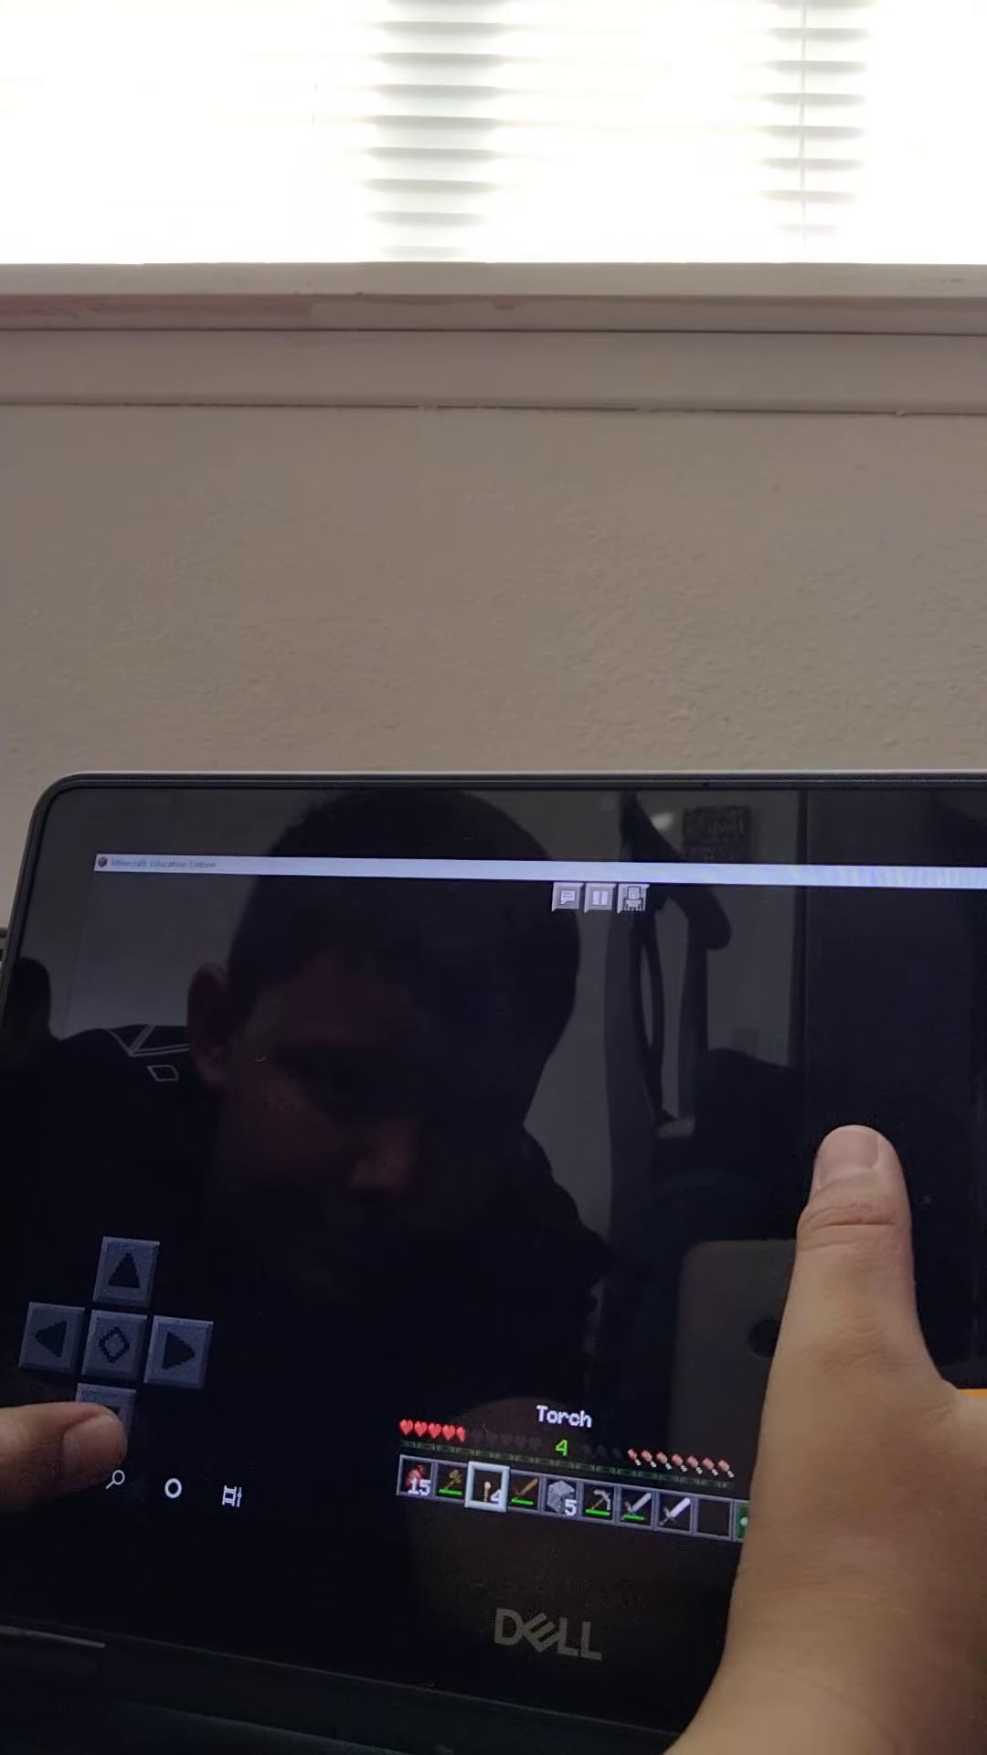
pyautogui.click(549, 1112)
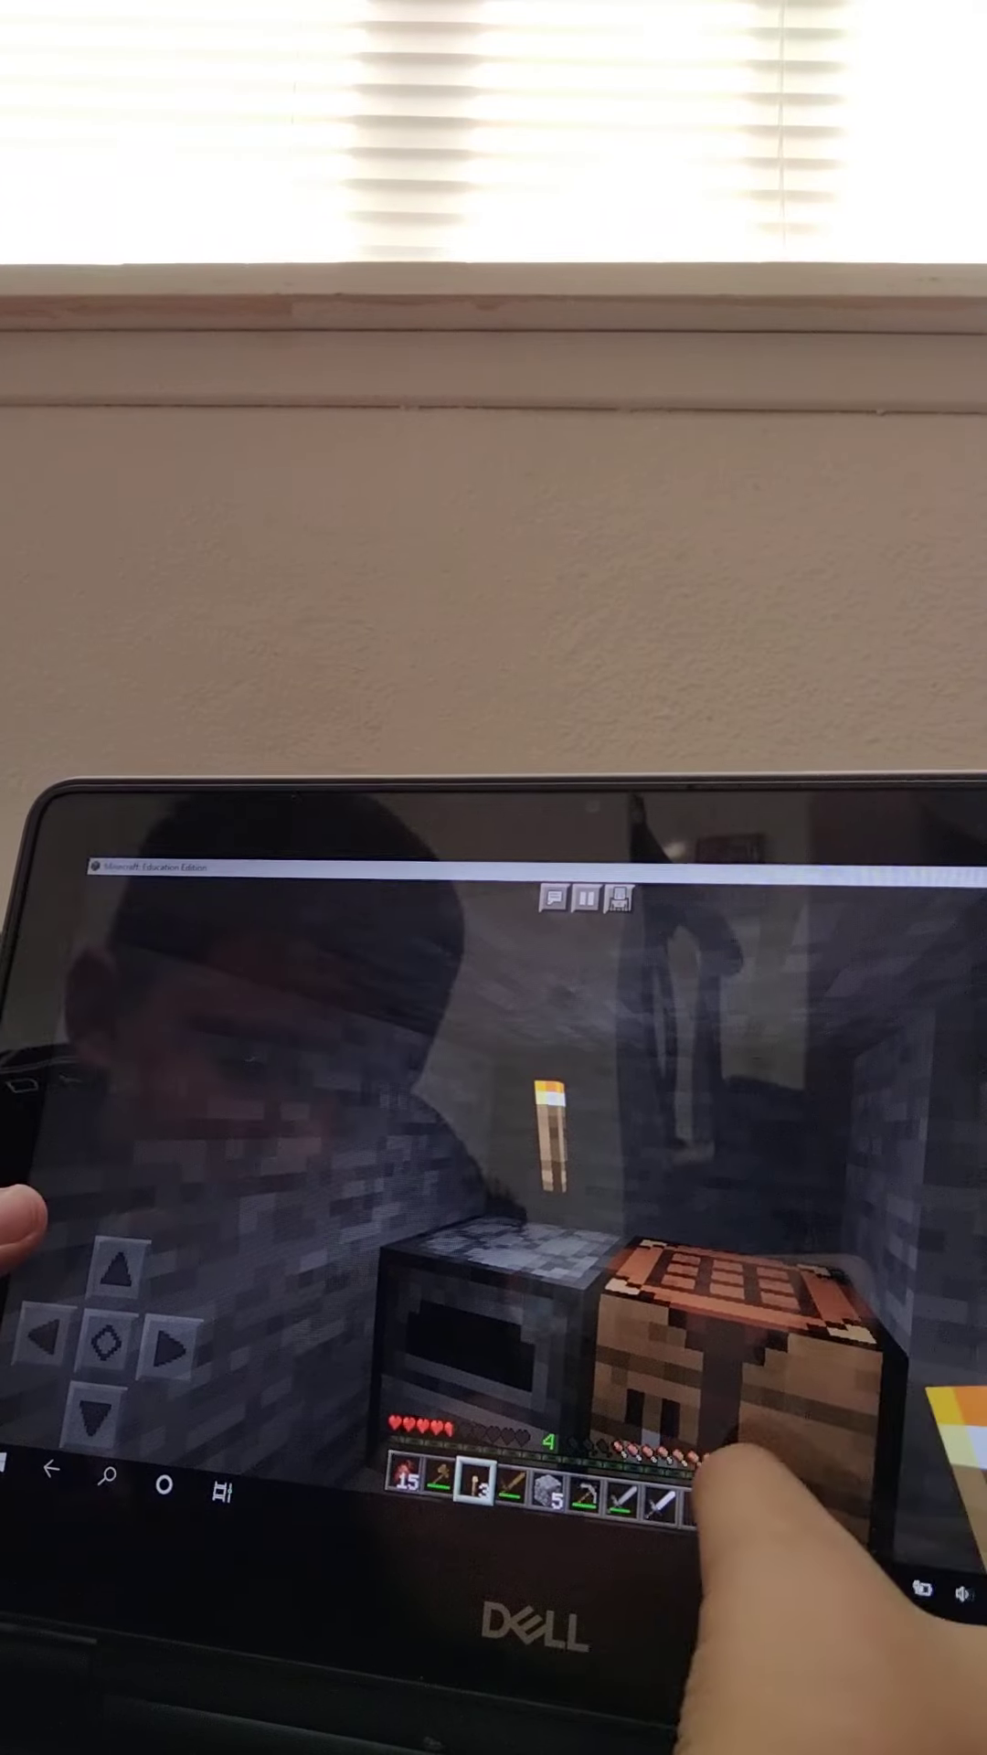
# Look around the lit base and select the beetroot in the hotbar
pyautogui.moveTo(883, 1336); pyautogui.dragTo(808, 1272)
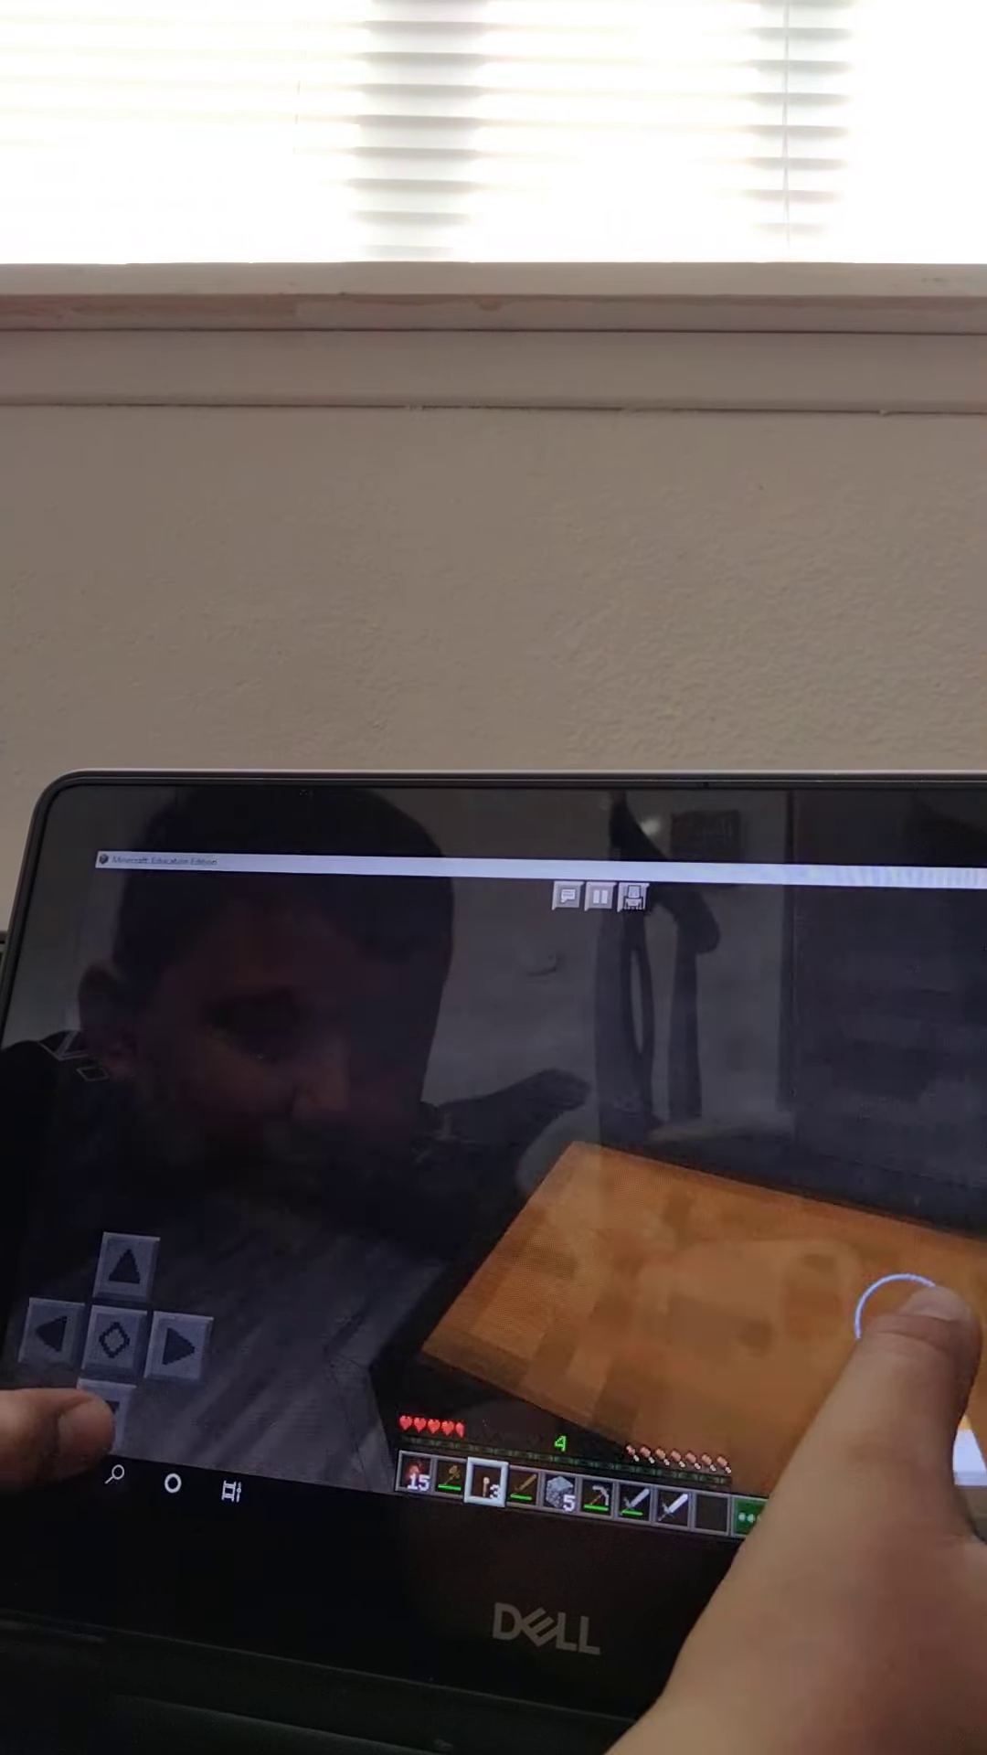
pyautogui.moveTo(809, 1273); pyautogui.dragTo(725, 1257)
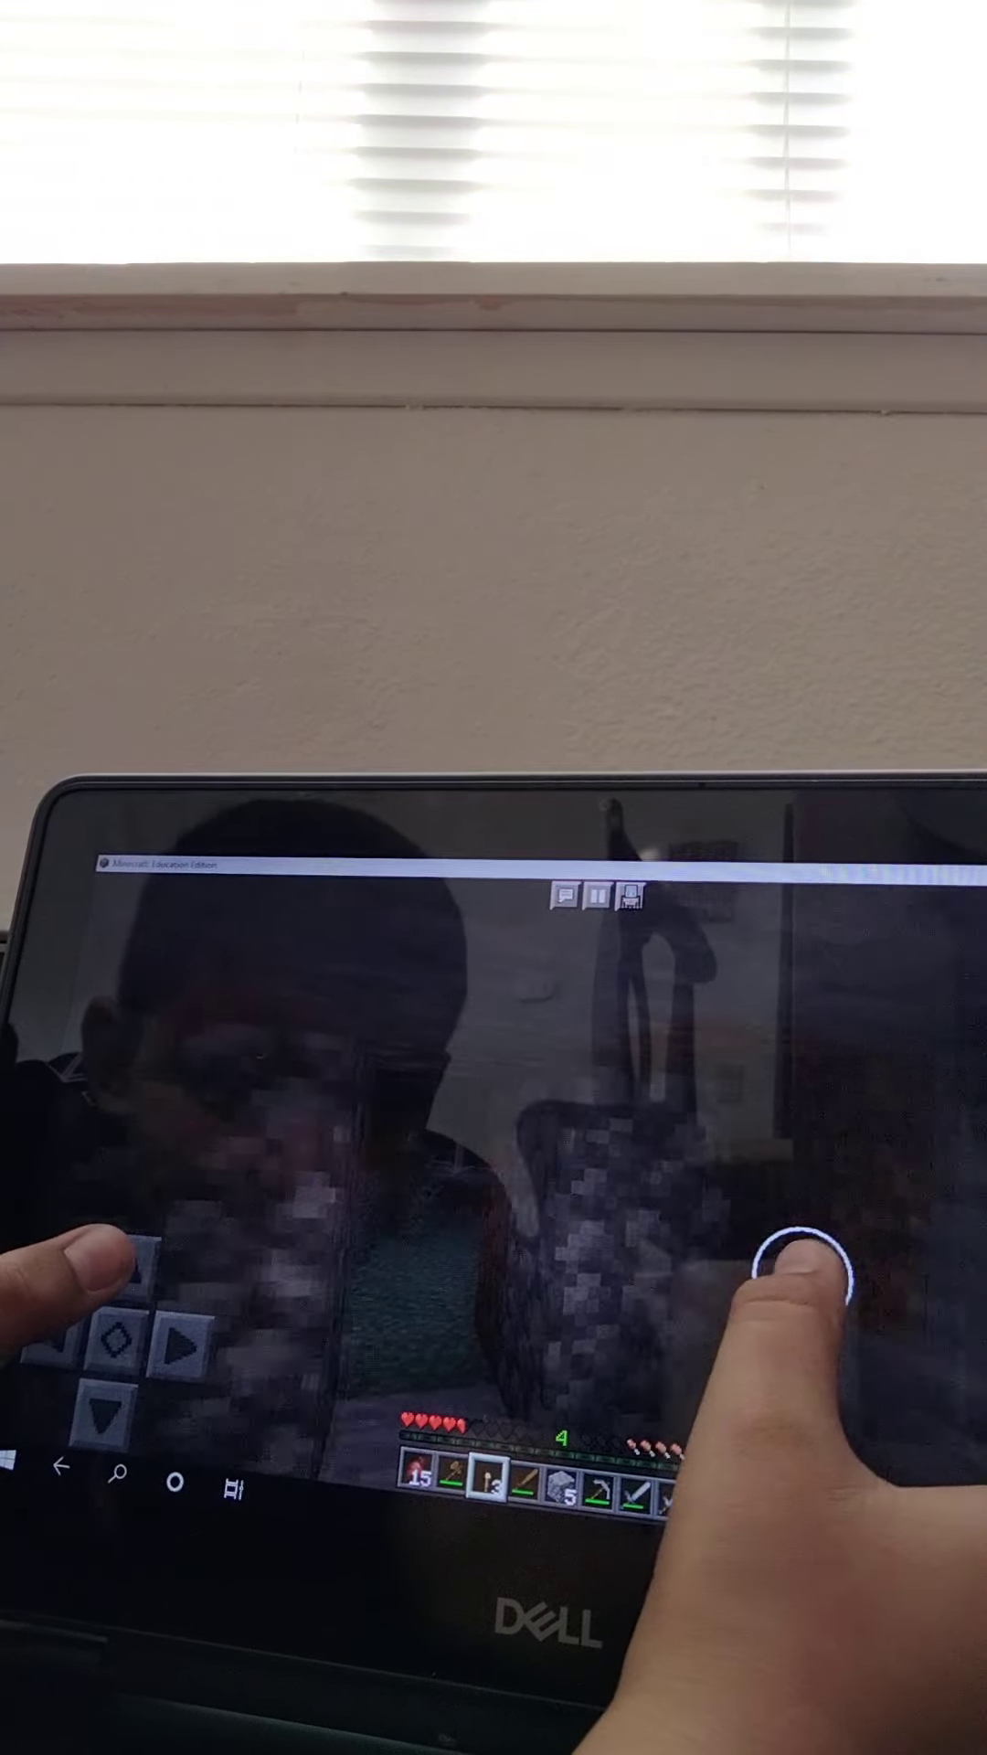
pyautogui.moveTo(802, 1286)
pyautogui.mouseDown()
pyautogui.moveTo(795, 1264)
pyautogui.moveTo(863, 1234)
pyautogui.moveTo(888, 1286)
pyautogui.moveTo(673, 1304)
pyautogui.mouseUp()
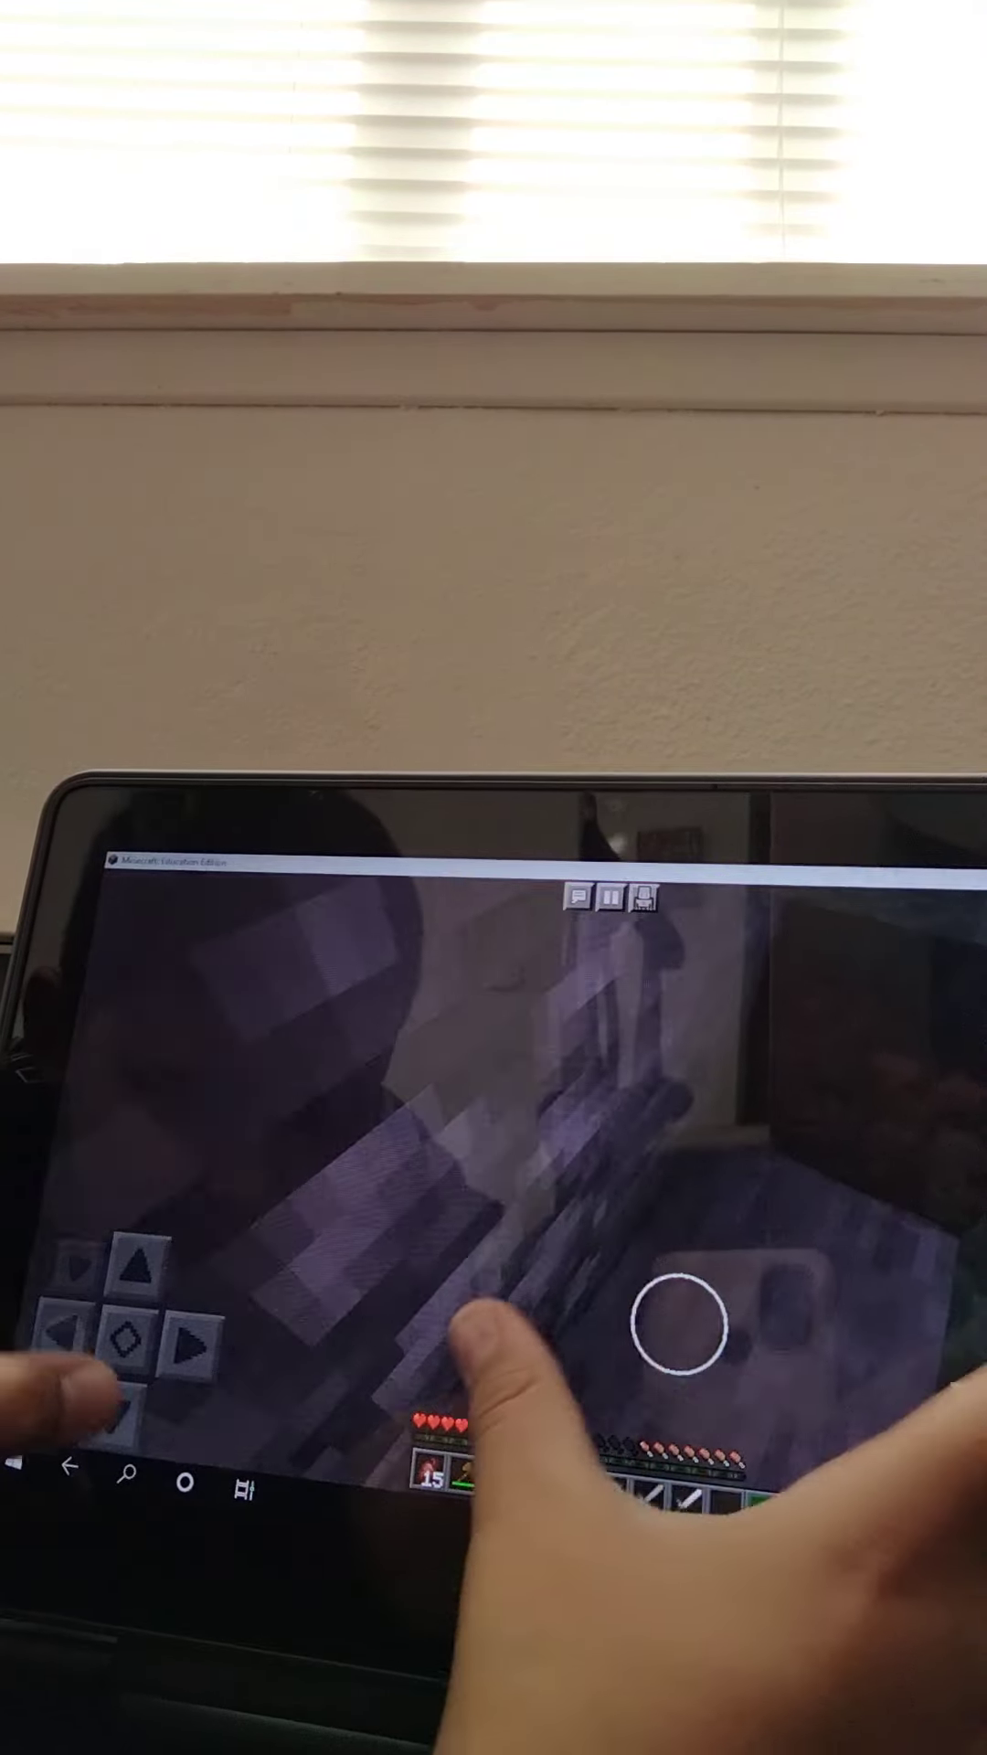
pyautogui.click(430, 1471)
# Look toward the chest, furnace and crafting table while holding beetroot
pyautogui.moveTo(823, 1296); pyautogui.dragTo(813, 1286)
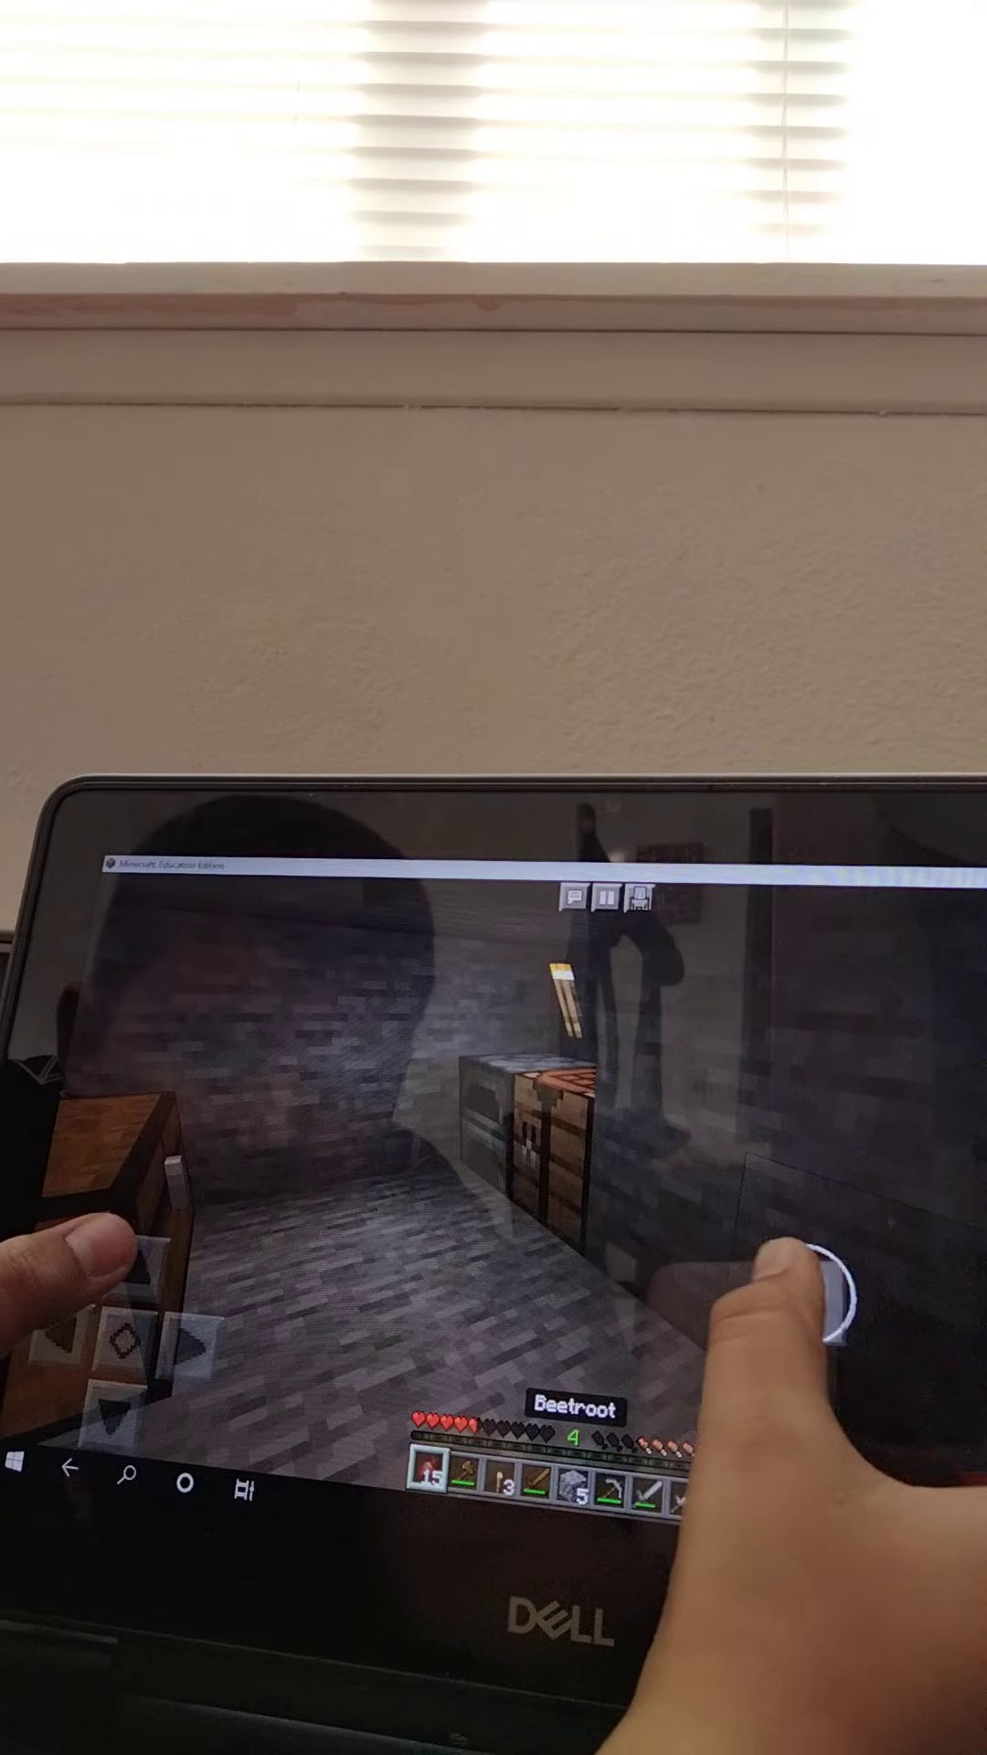